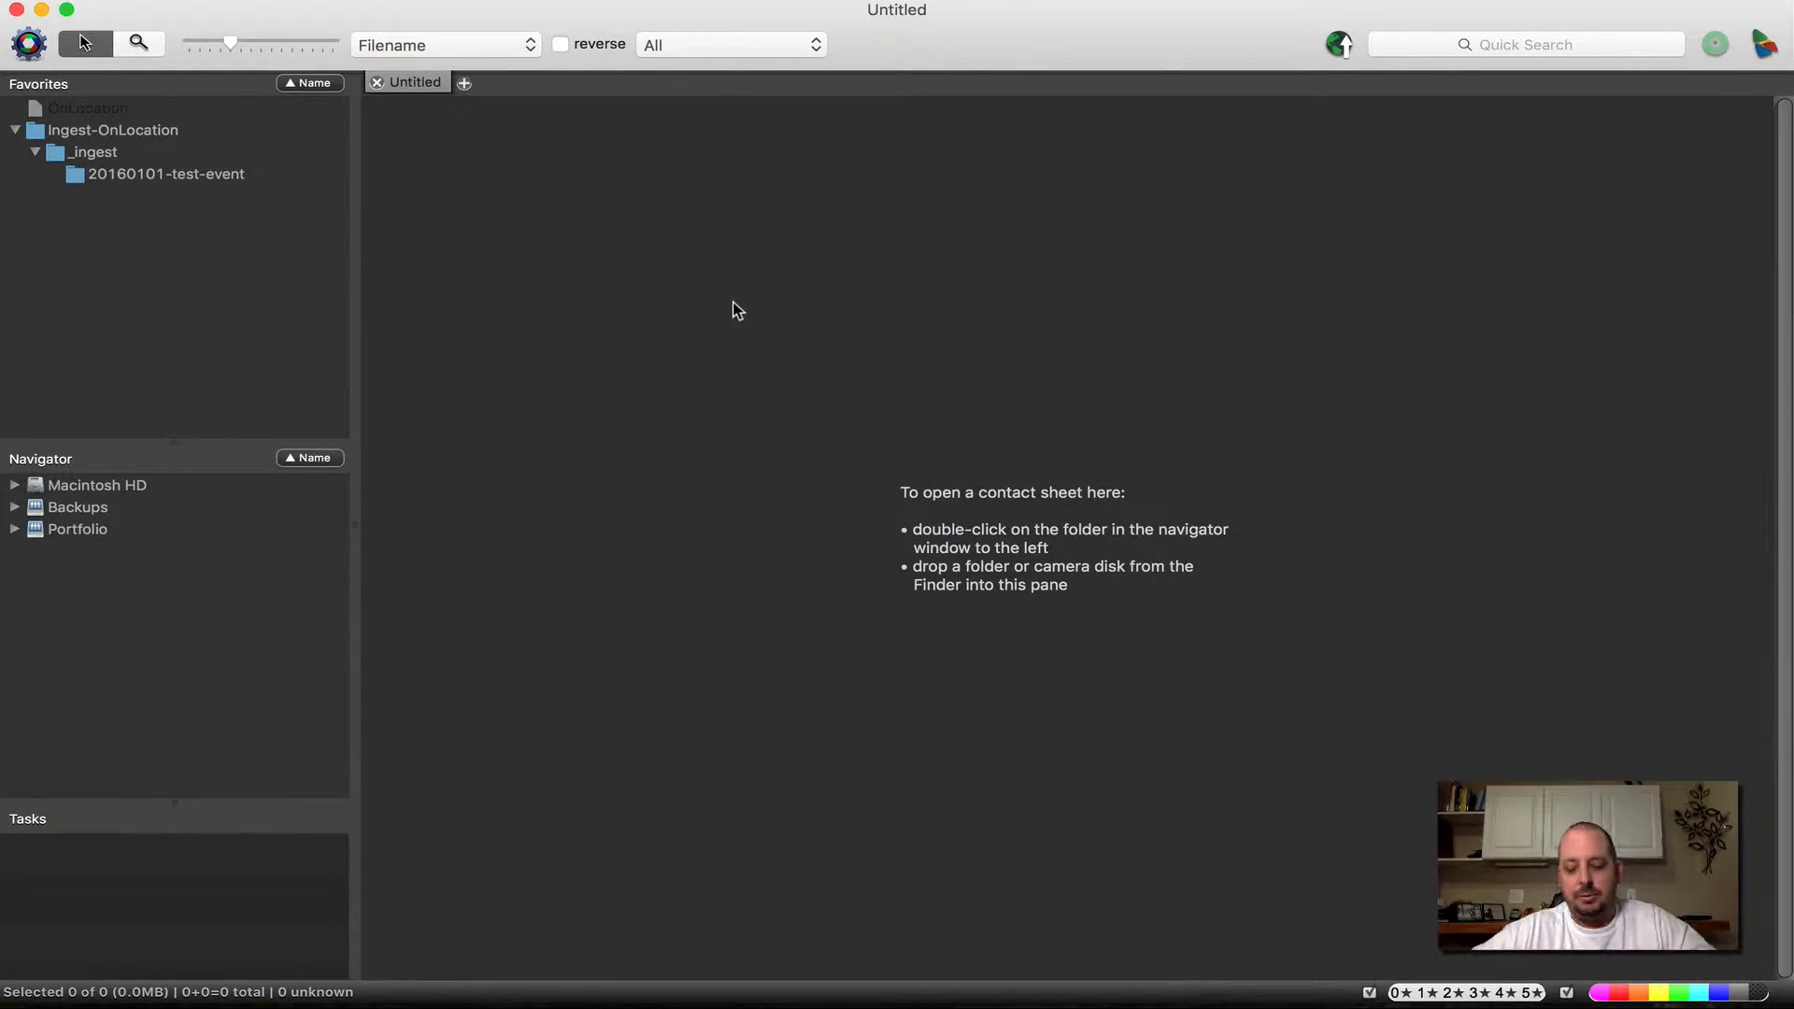
- Open the 20160101-test-event folder as a contact sheet
{"action": "left_click", "coordinate": [136, 176]}
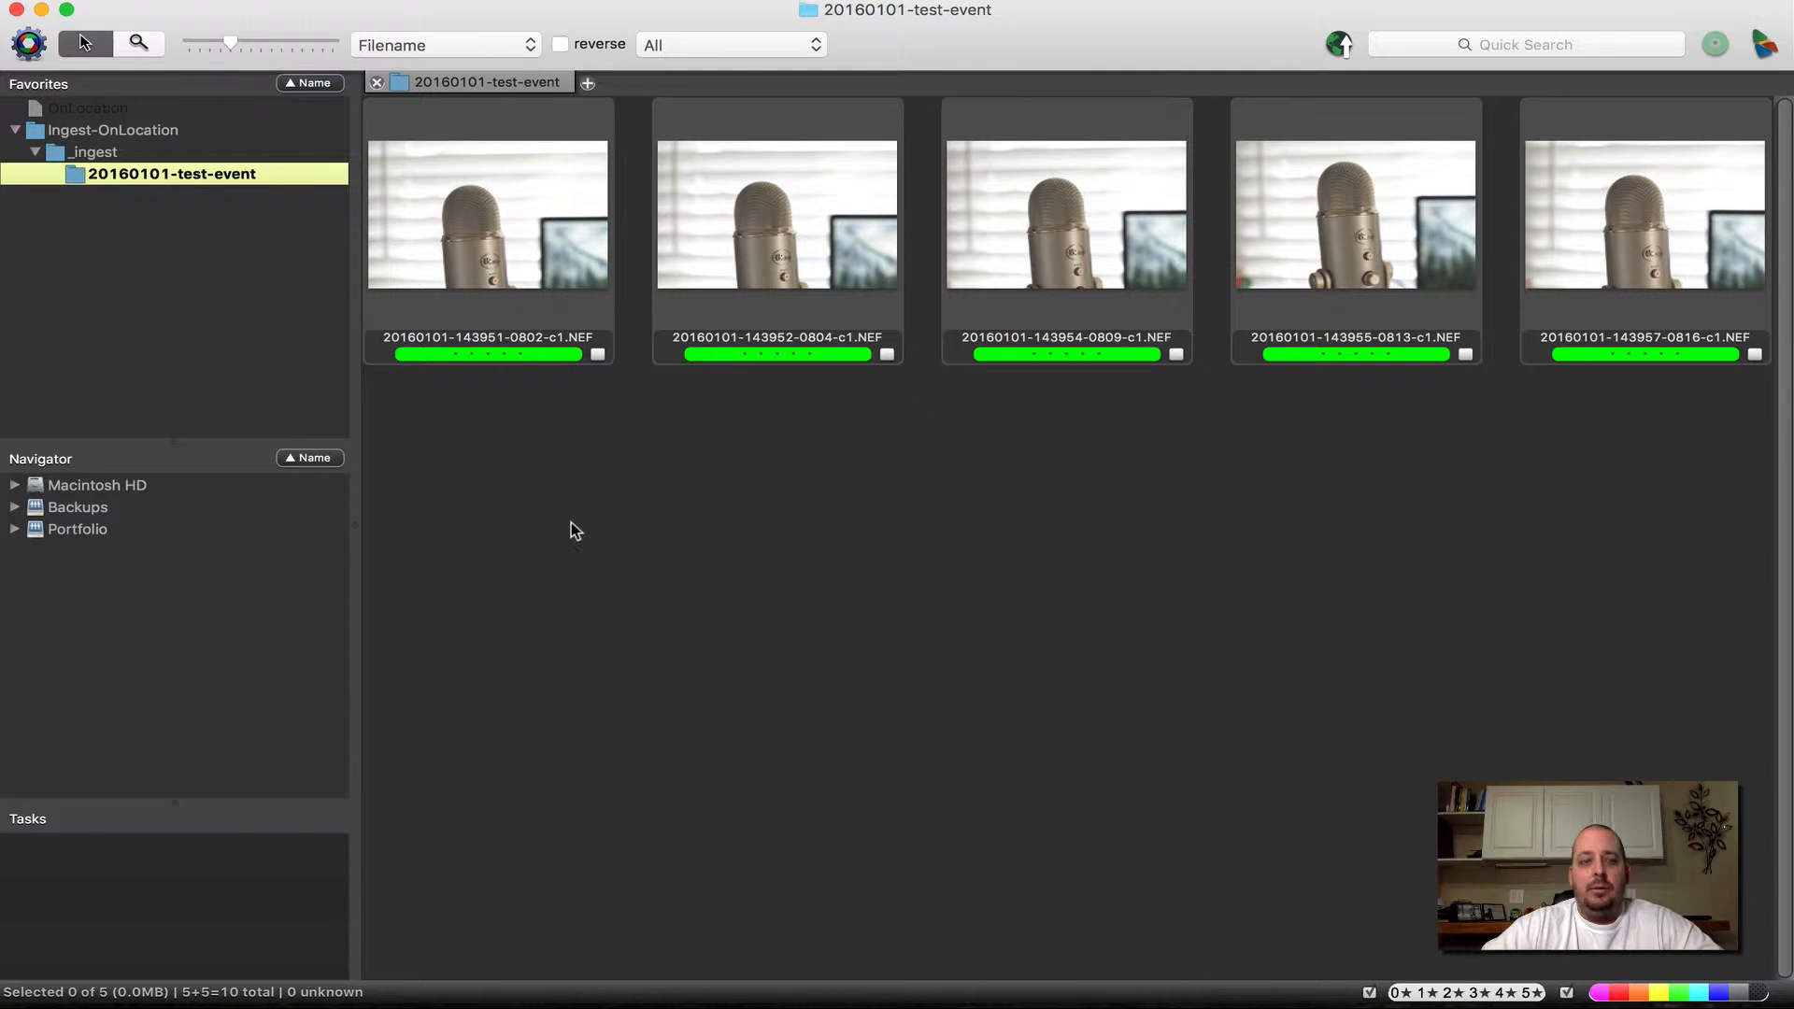
- Close the Finder window and open the OnLocation.lrcat catalog in Lightroom
{"action": "mouse_move", "coordinate": [878, 1005]}
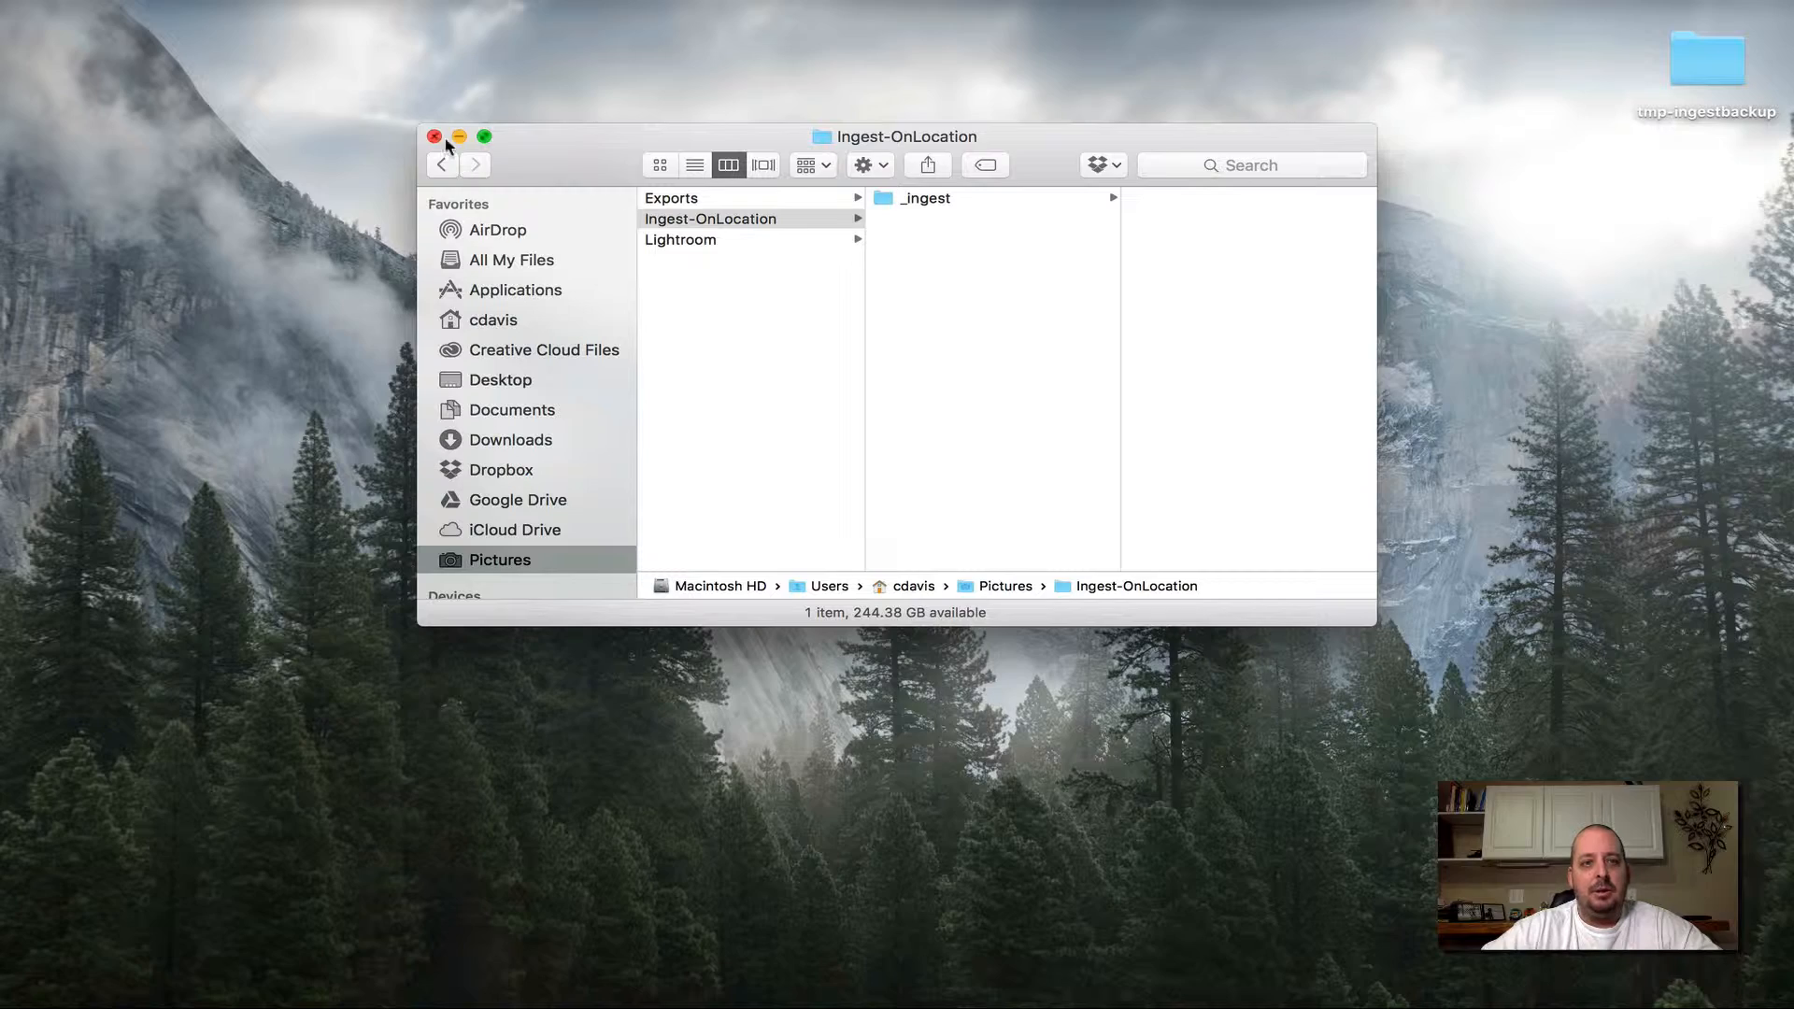
{"action": "left_click", "coordinate": [433, 138]}
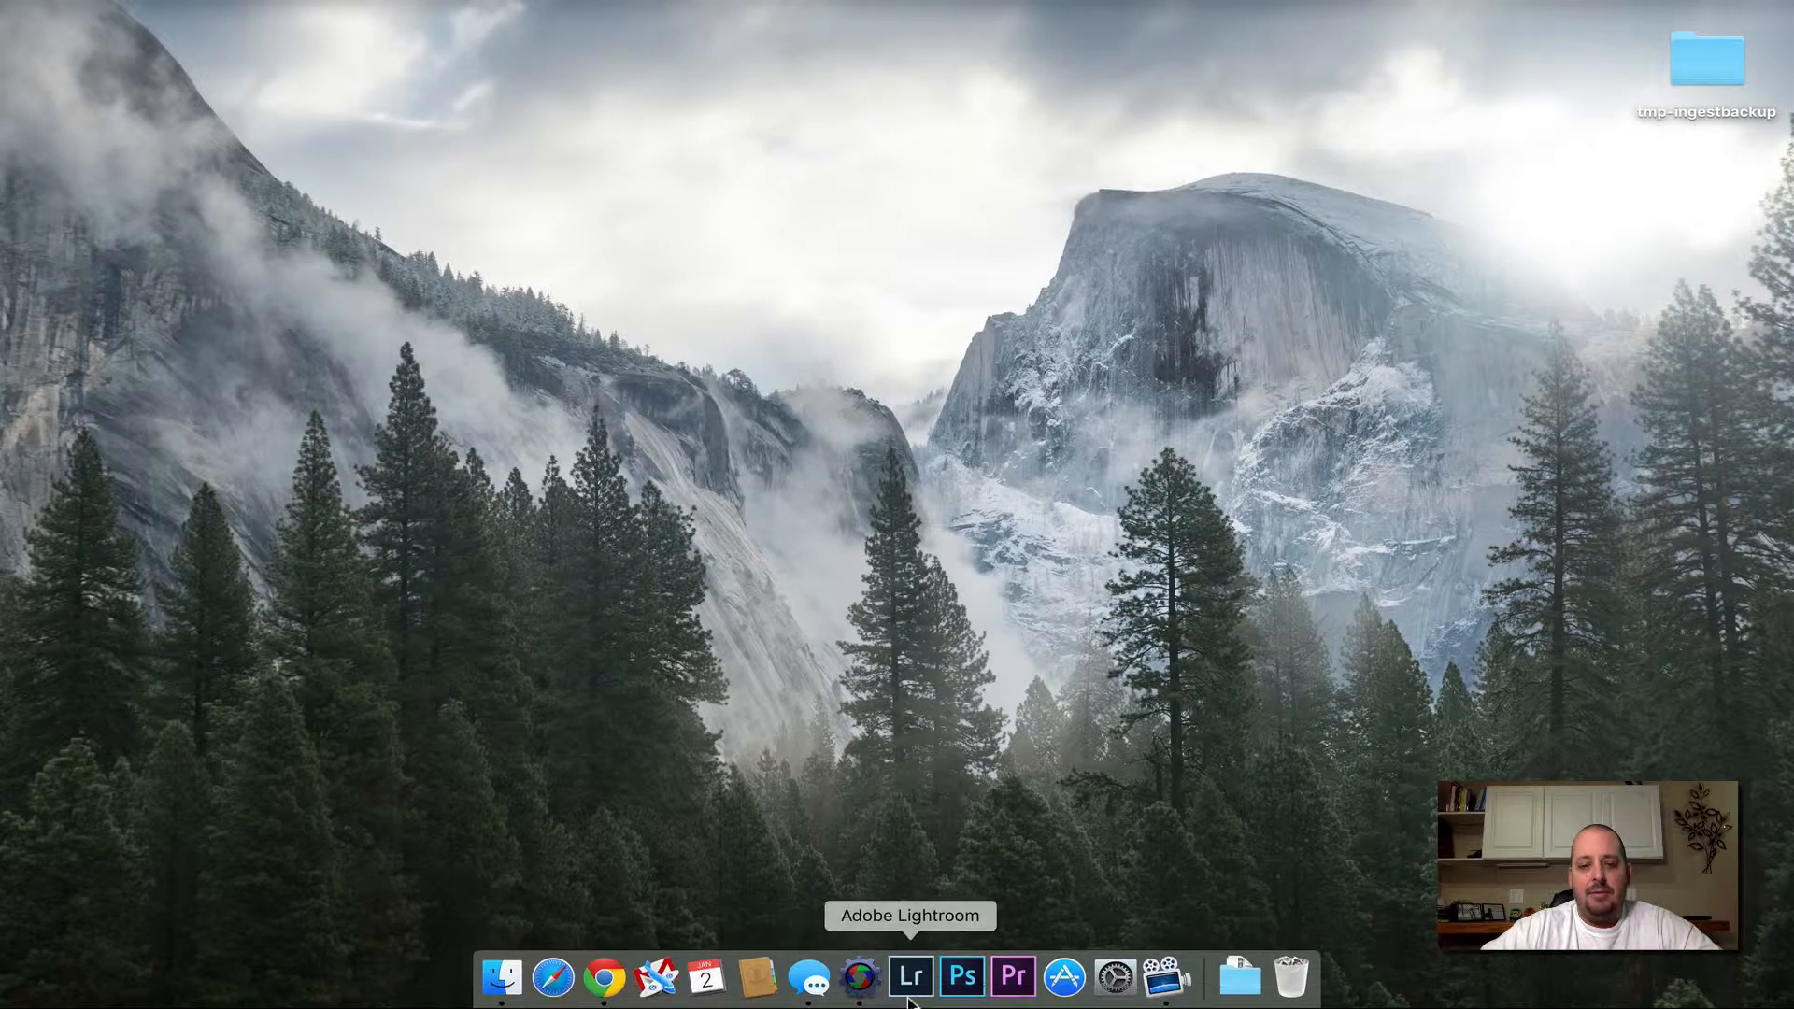
{"action": "left_click", "coordinate": [911, 993]}
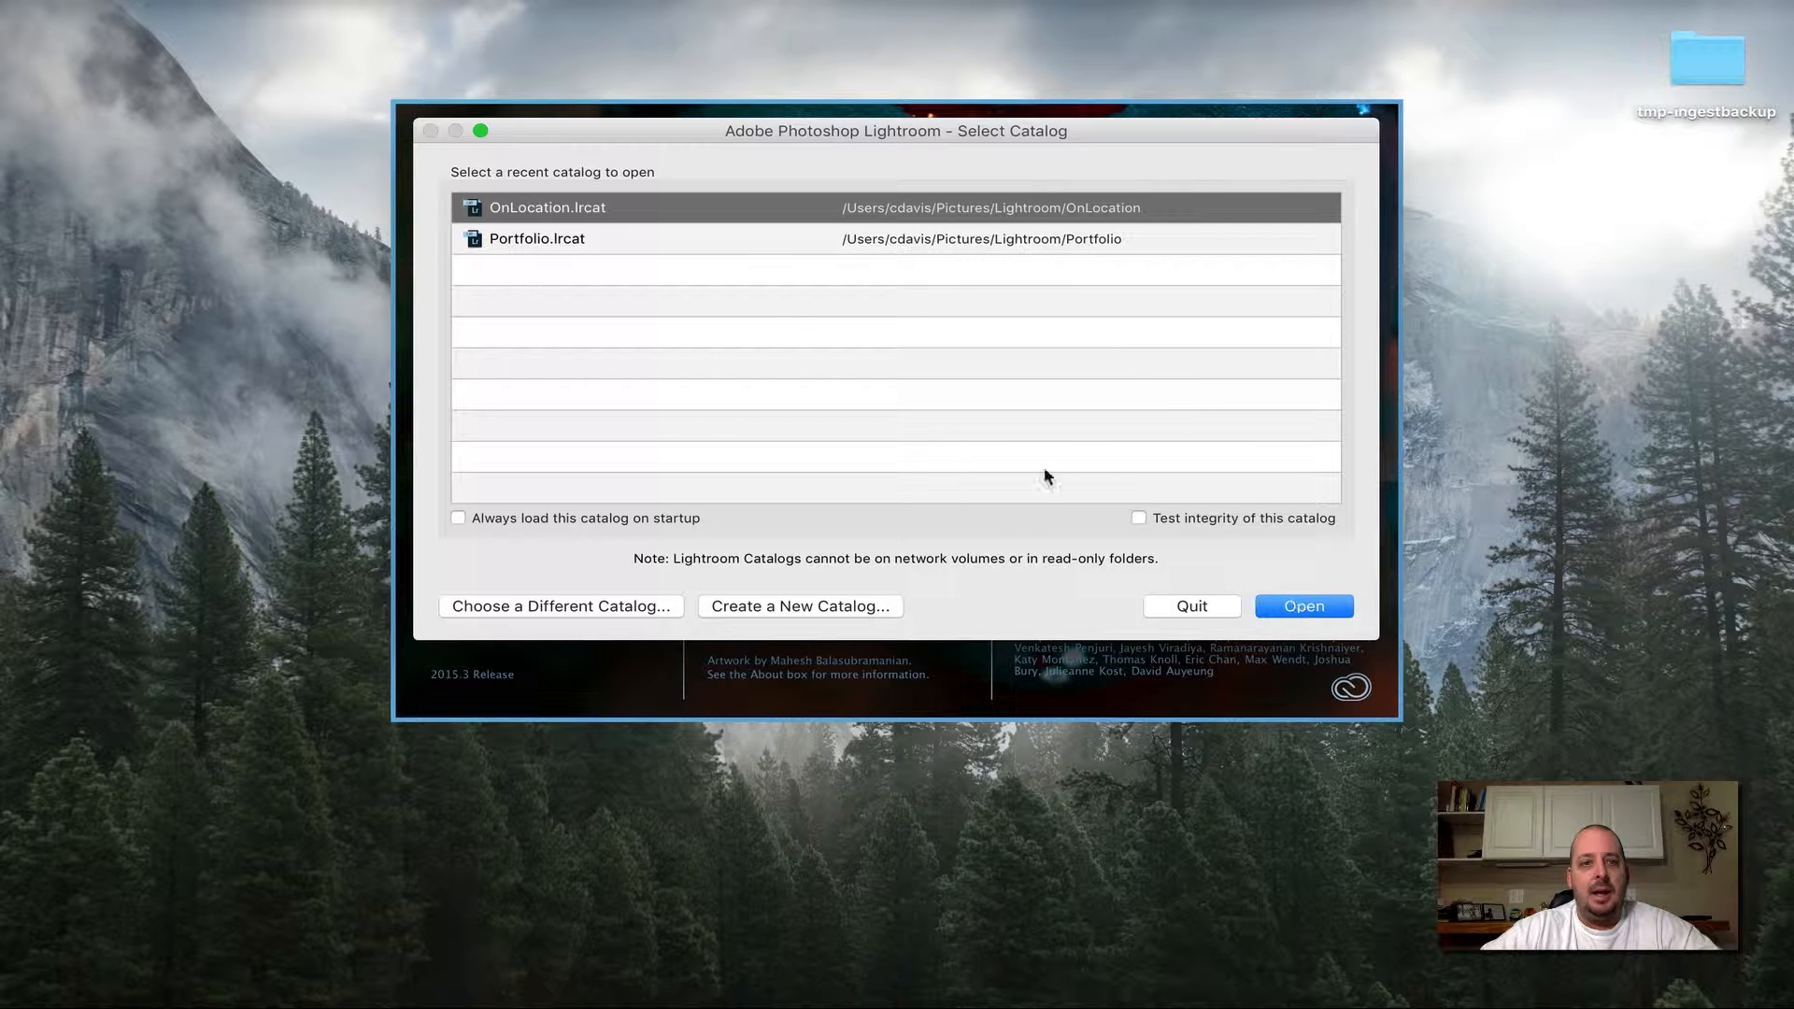
{"action": "left_click", "coordinate": [1329, 613]}
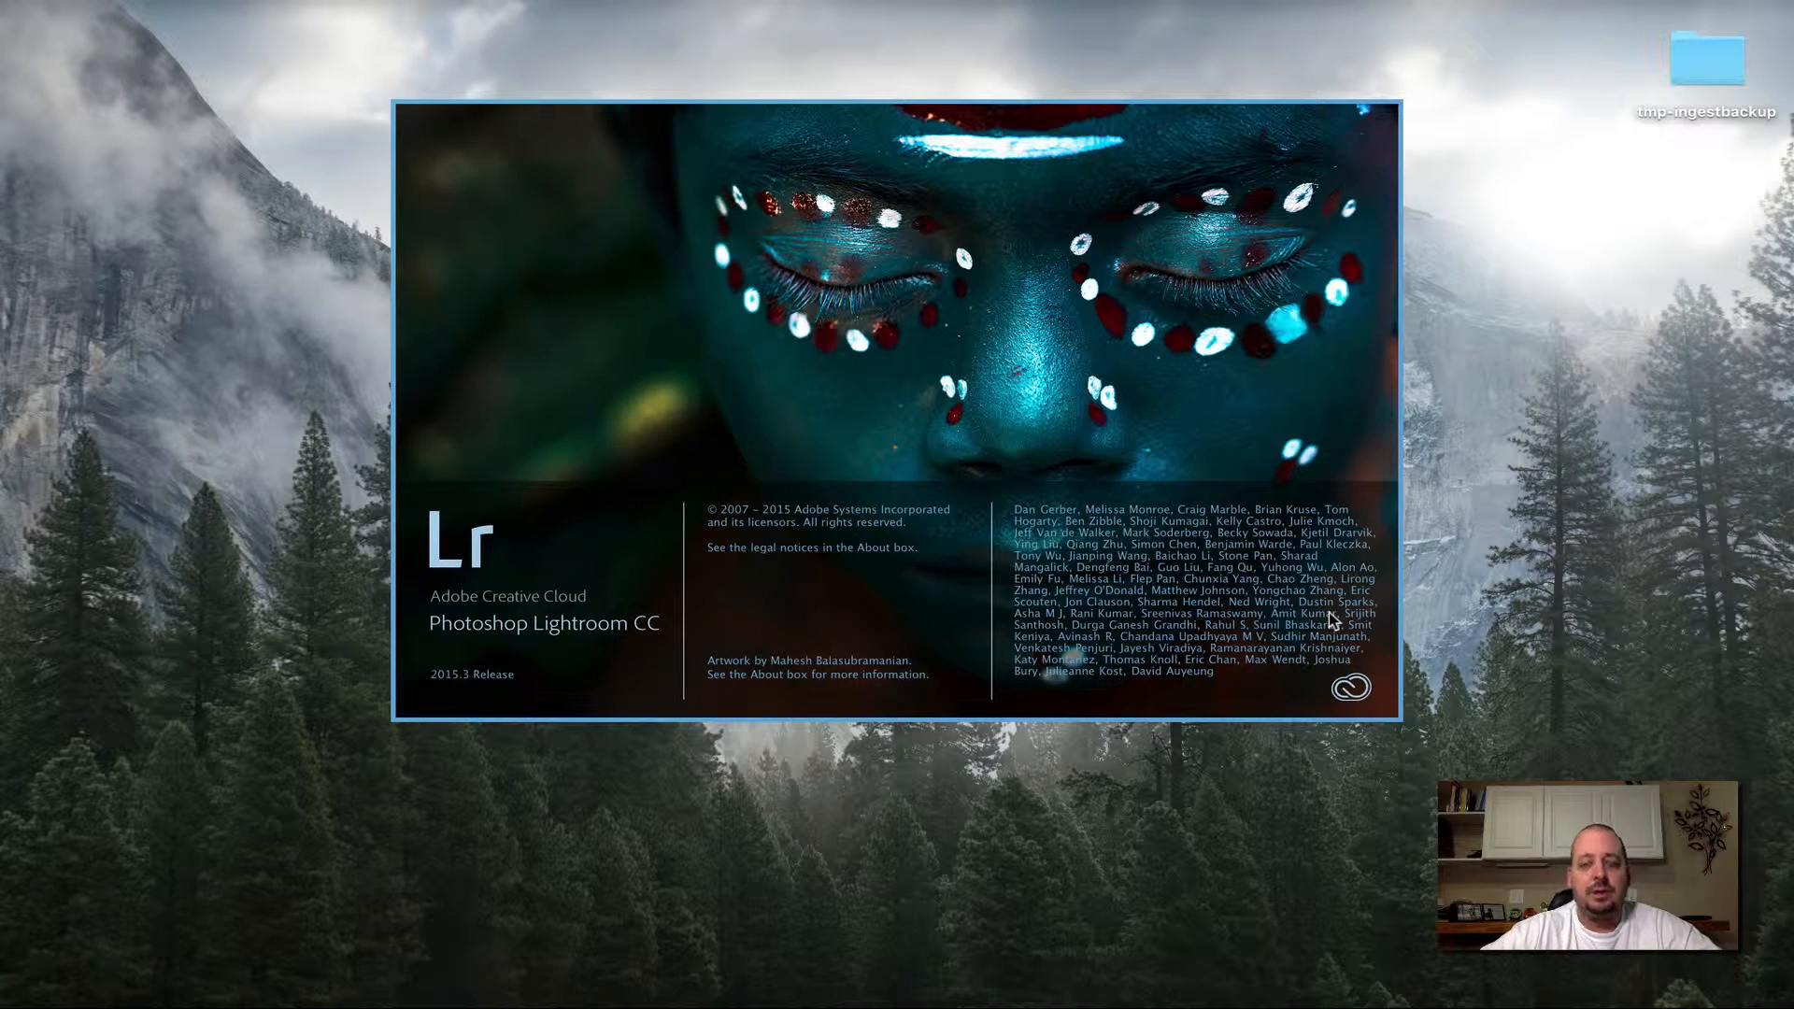
- Switch back to the 20160101-test-event contact sheet and send all five photos to Lightroom for import
{"action": "key", "text": "ctrl+Left"}
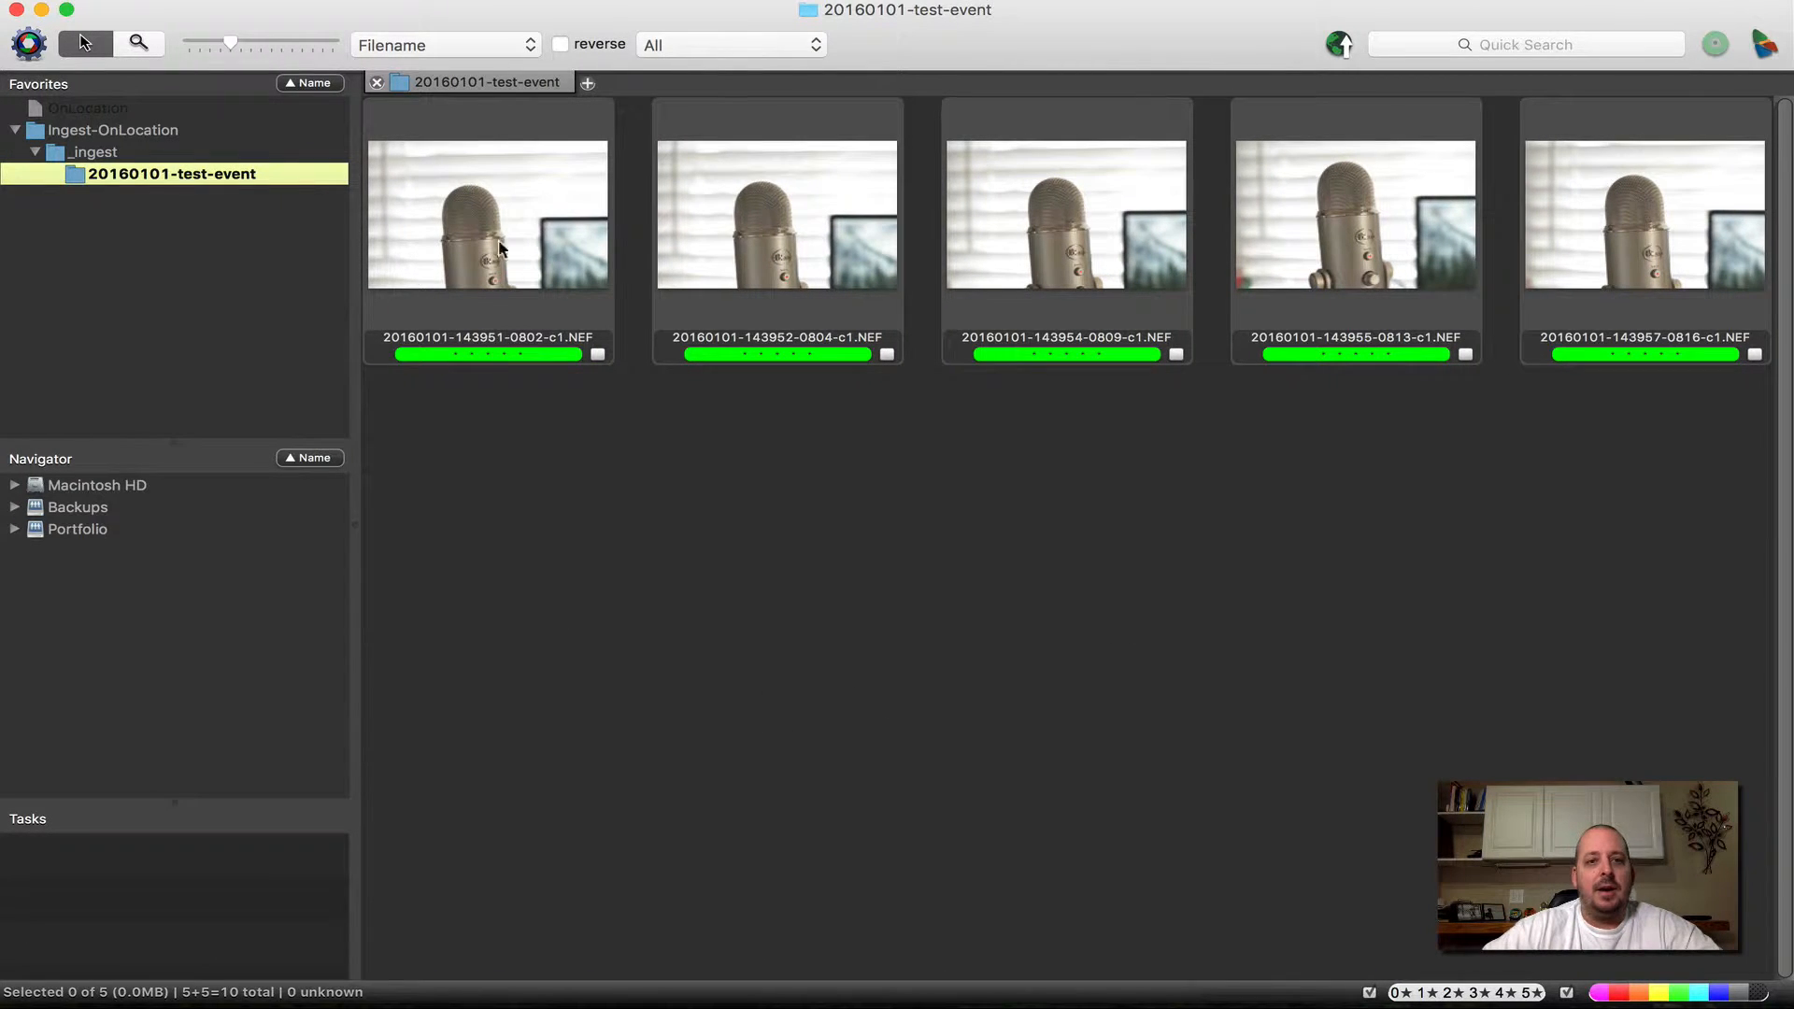
{"action": "key", "text": "super+a"}
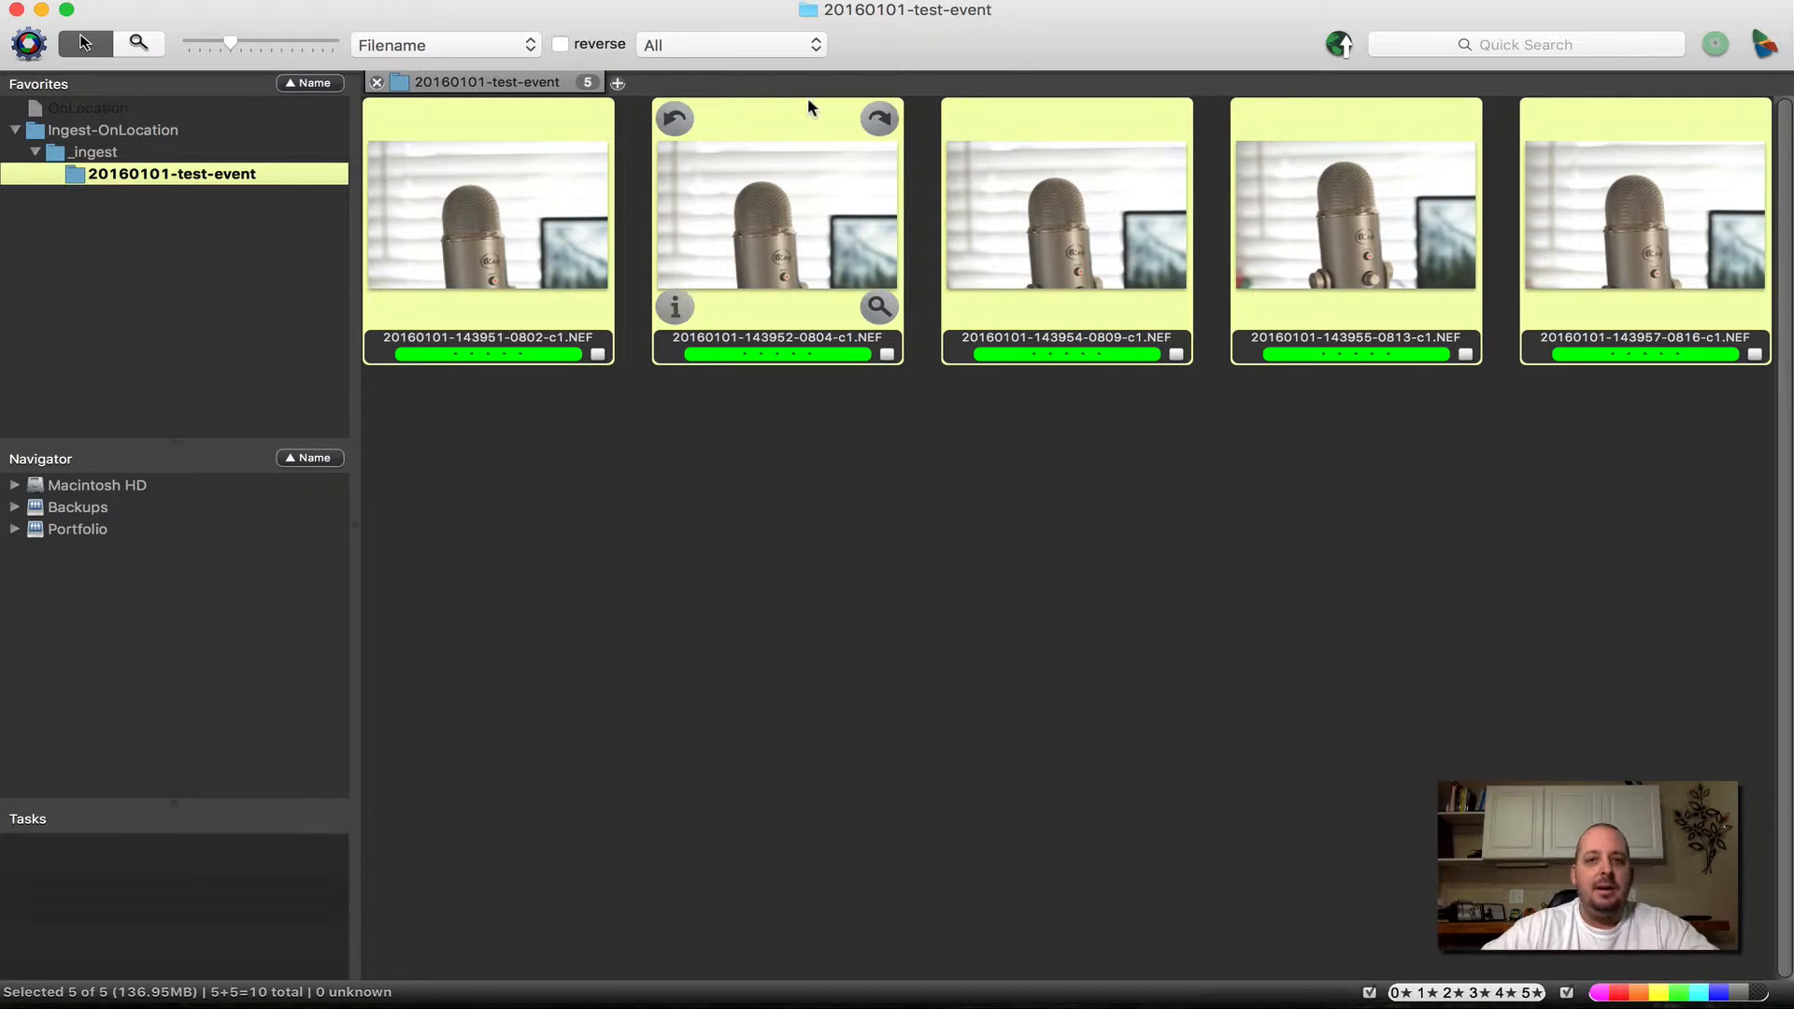
{"action": "left_click_drag", "start_coordinate": [1084, 220], "coordinate": [925, 1000]}
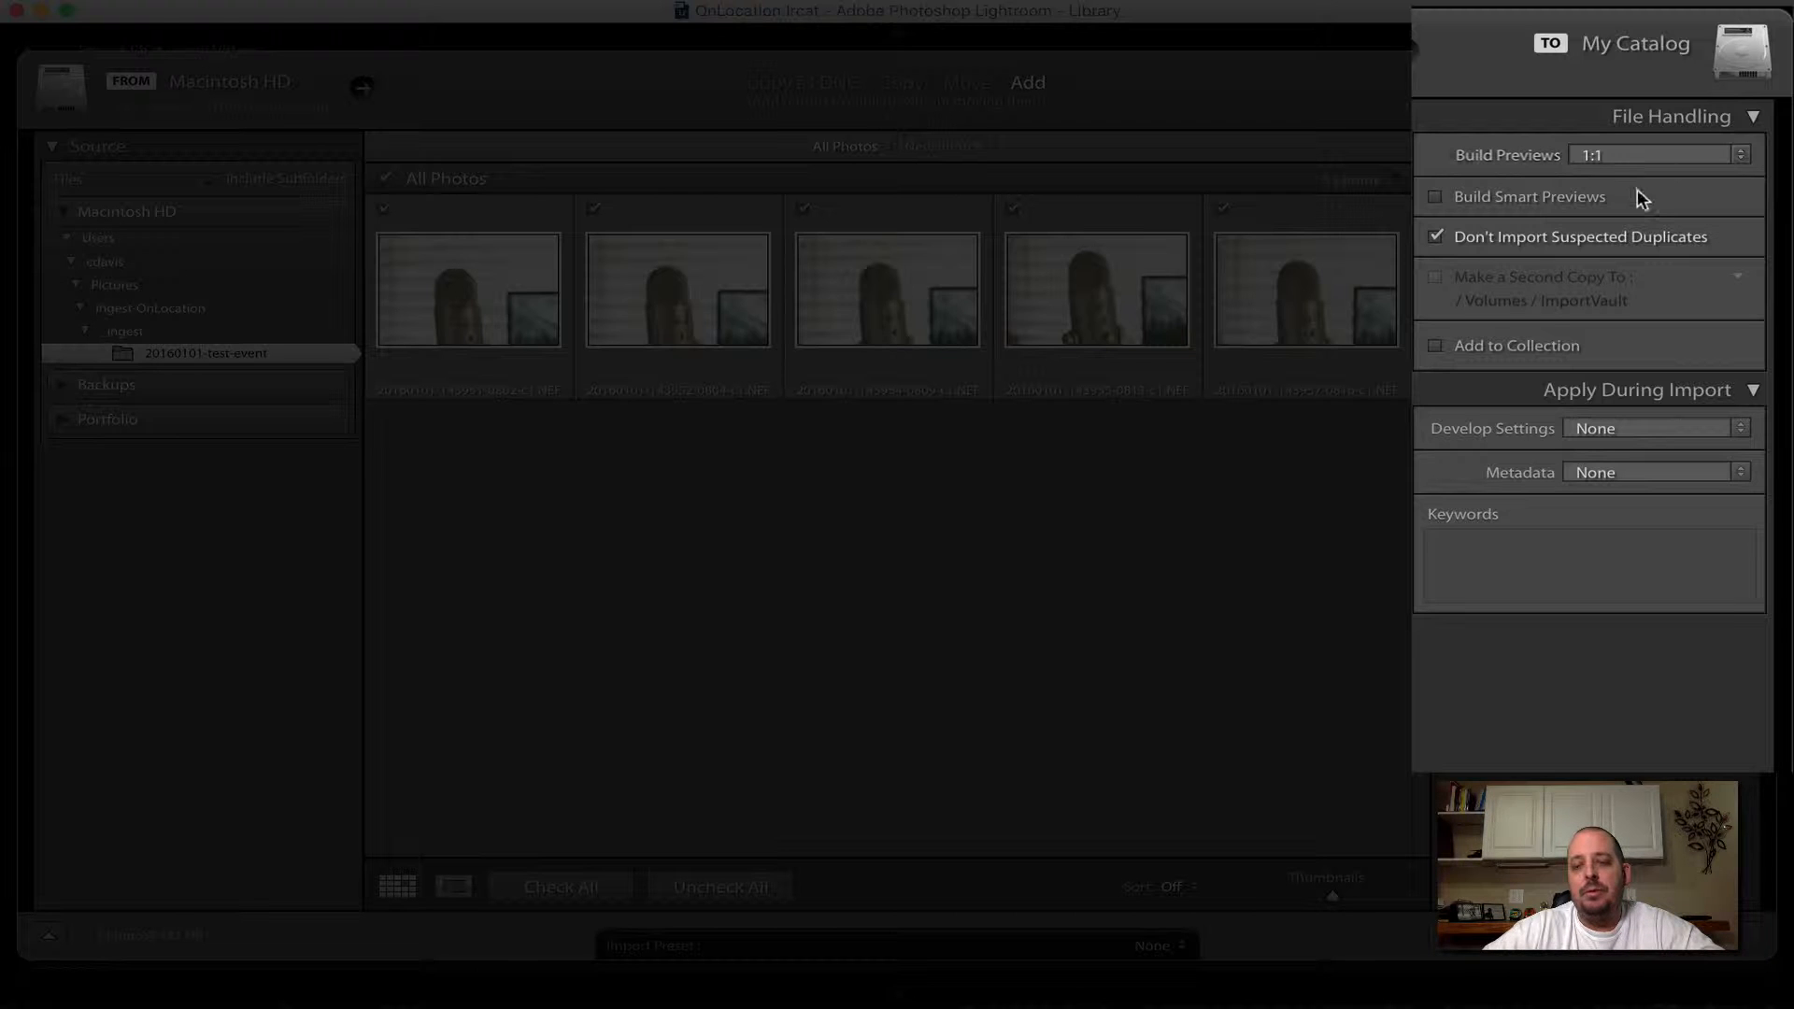
- Import the five photos with 1:1 previews and the user develop preset "1 - Apply on Import"
{"action": "left_click", "coordinate": [1643, 153]}
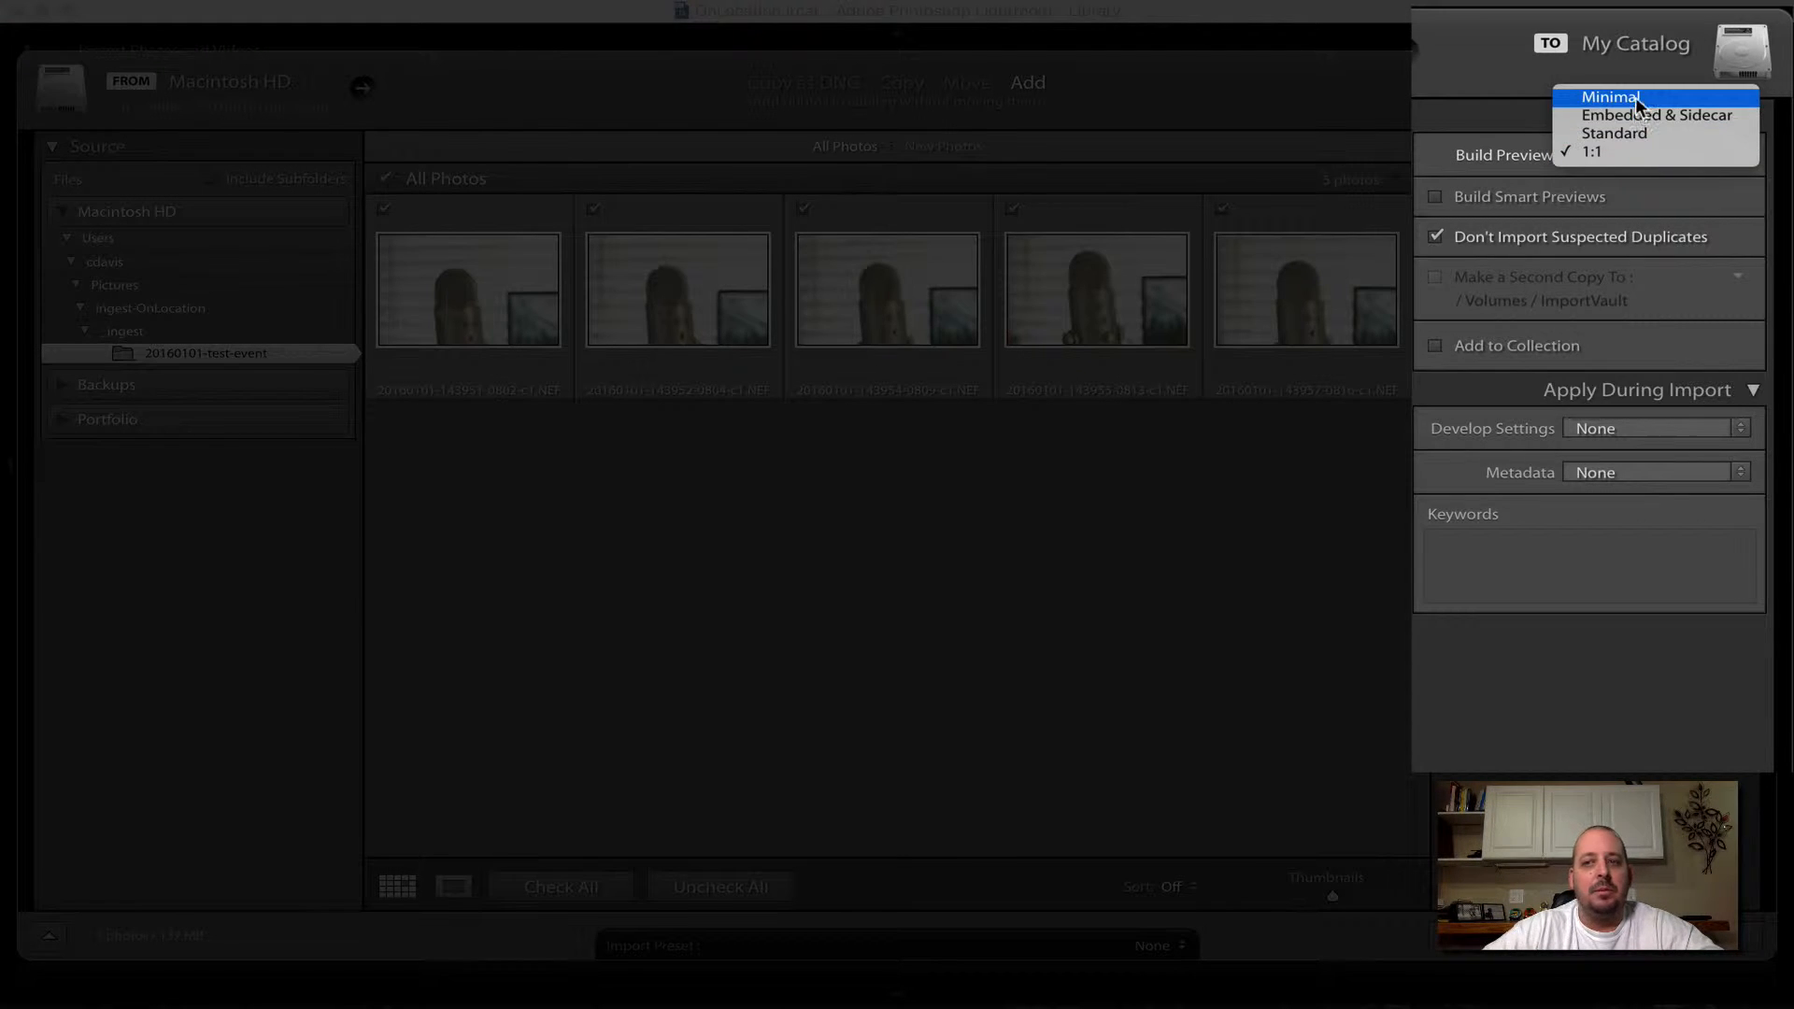
{"action": "left_click", "coordinate": [1468, 99]}
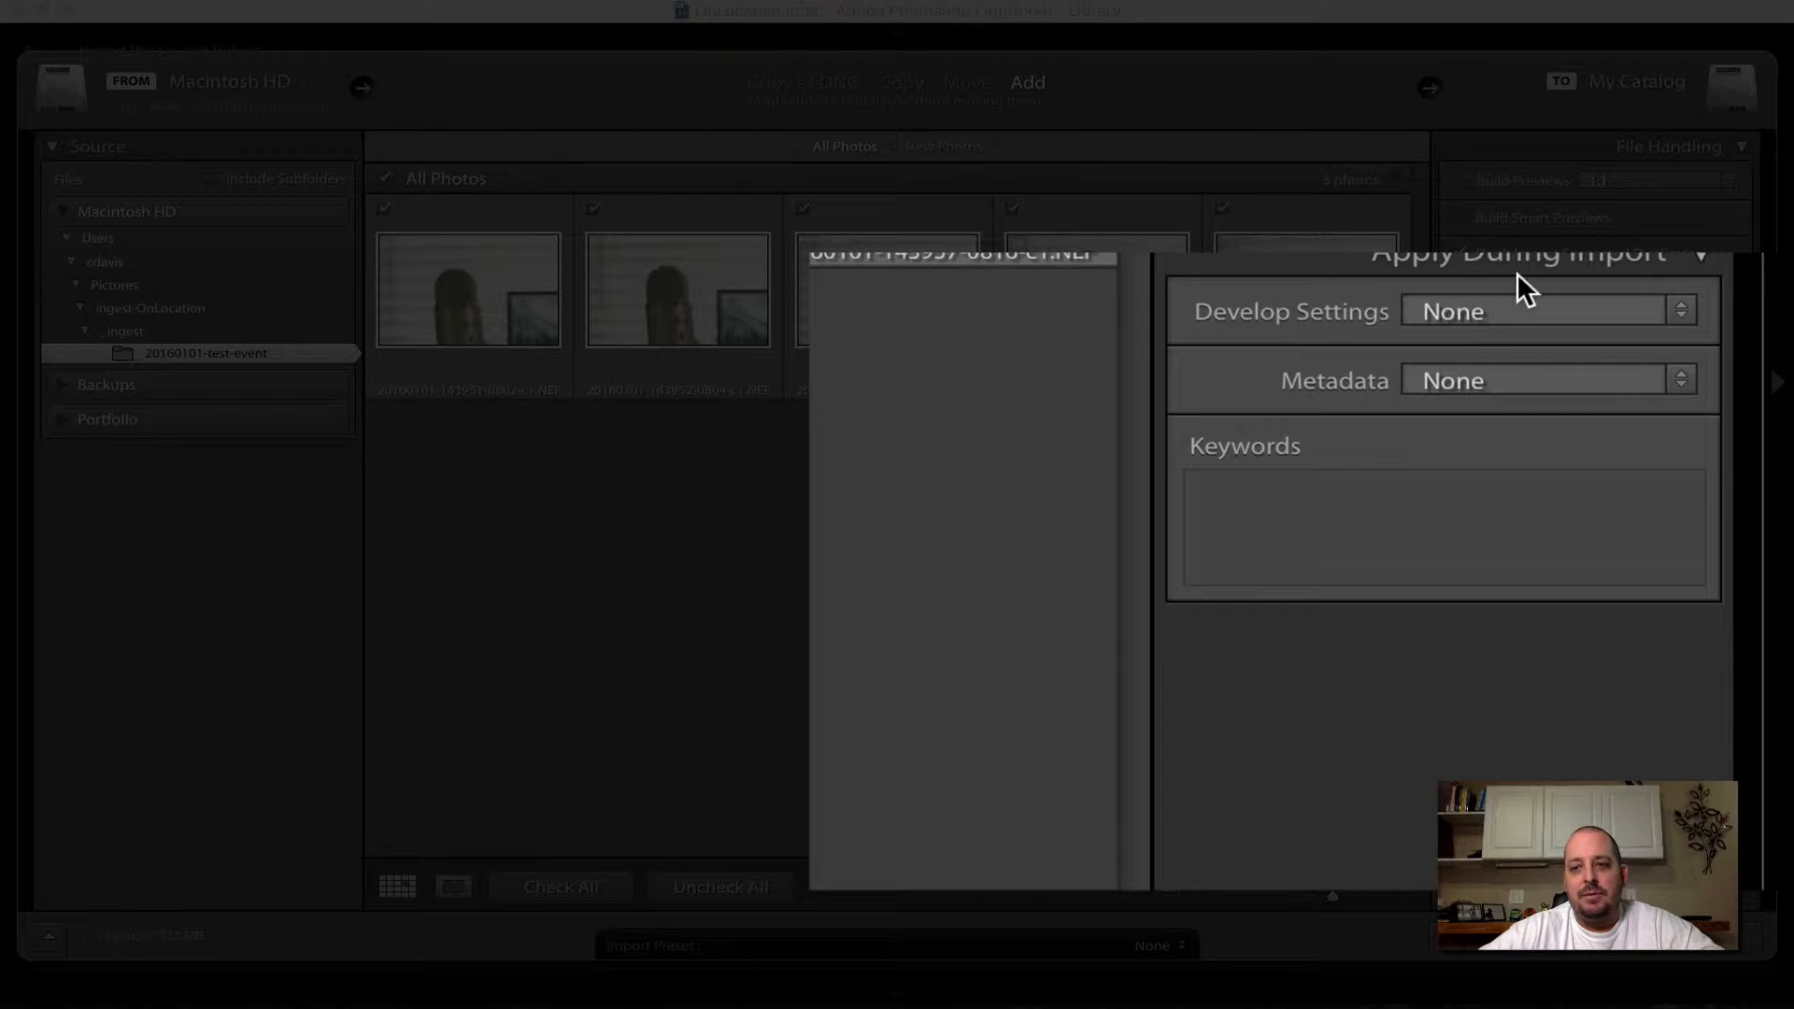
{"action": "left_click", "coordinate": [1637, 425]}
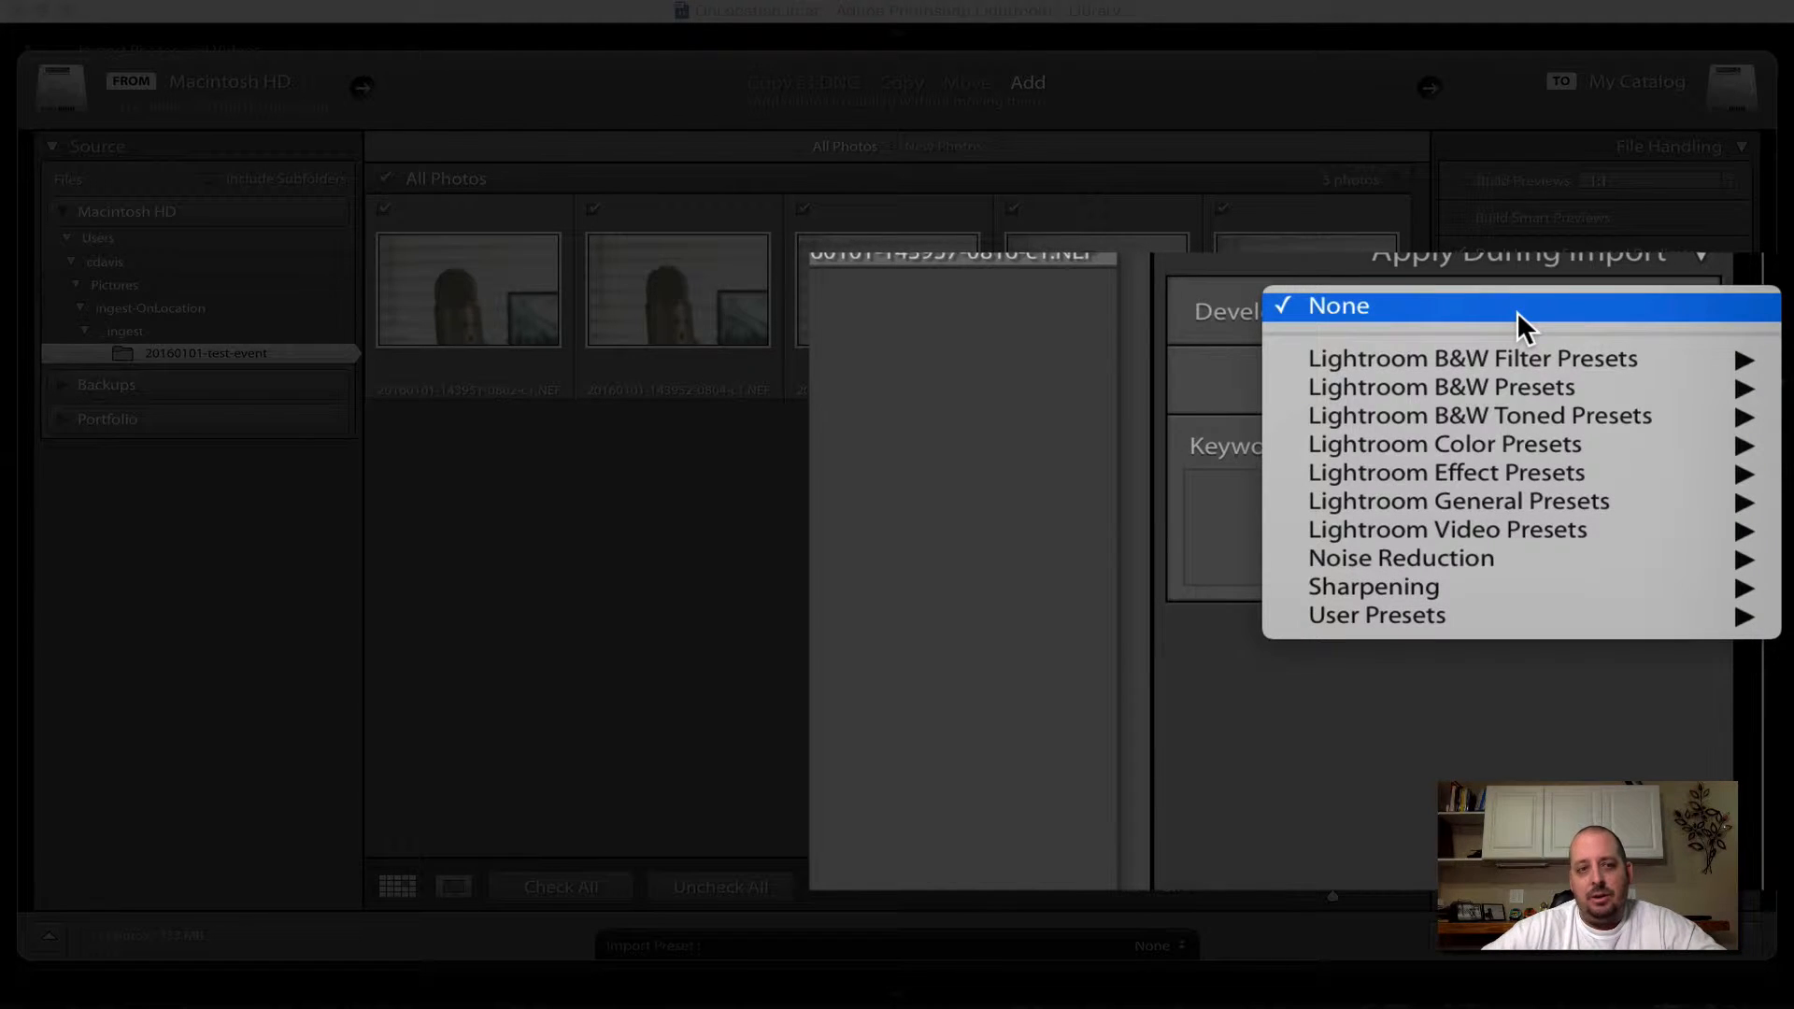
{"action": "mouse_move", "coordinate": [1430, 617]}
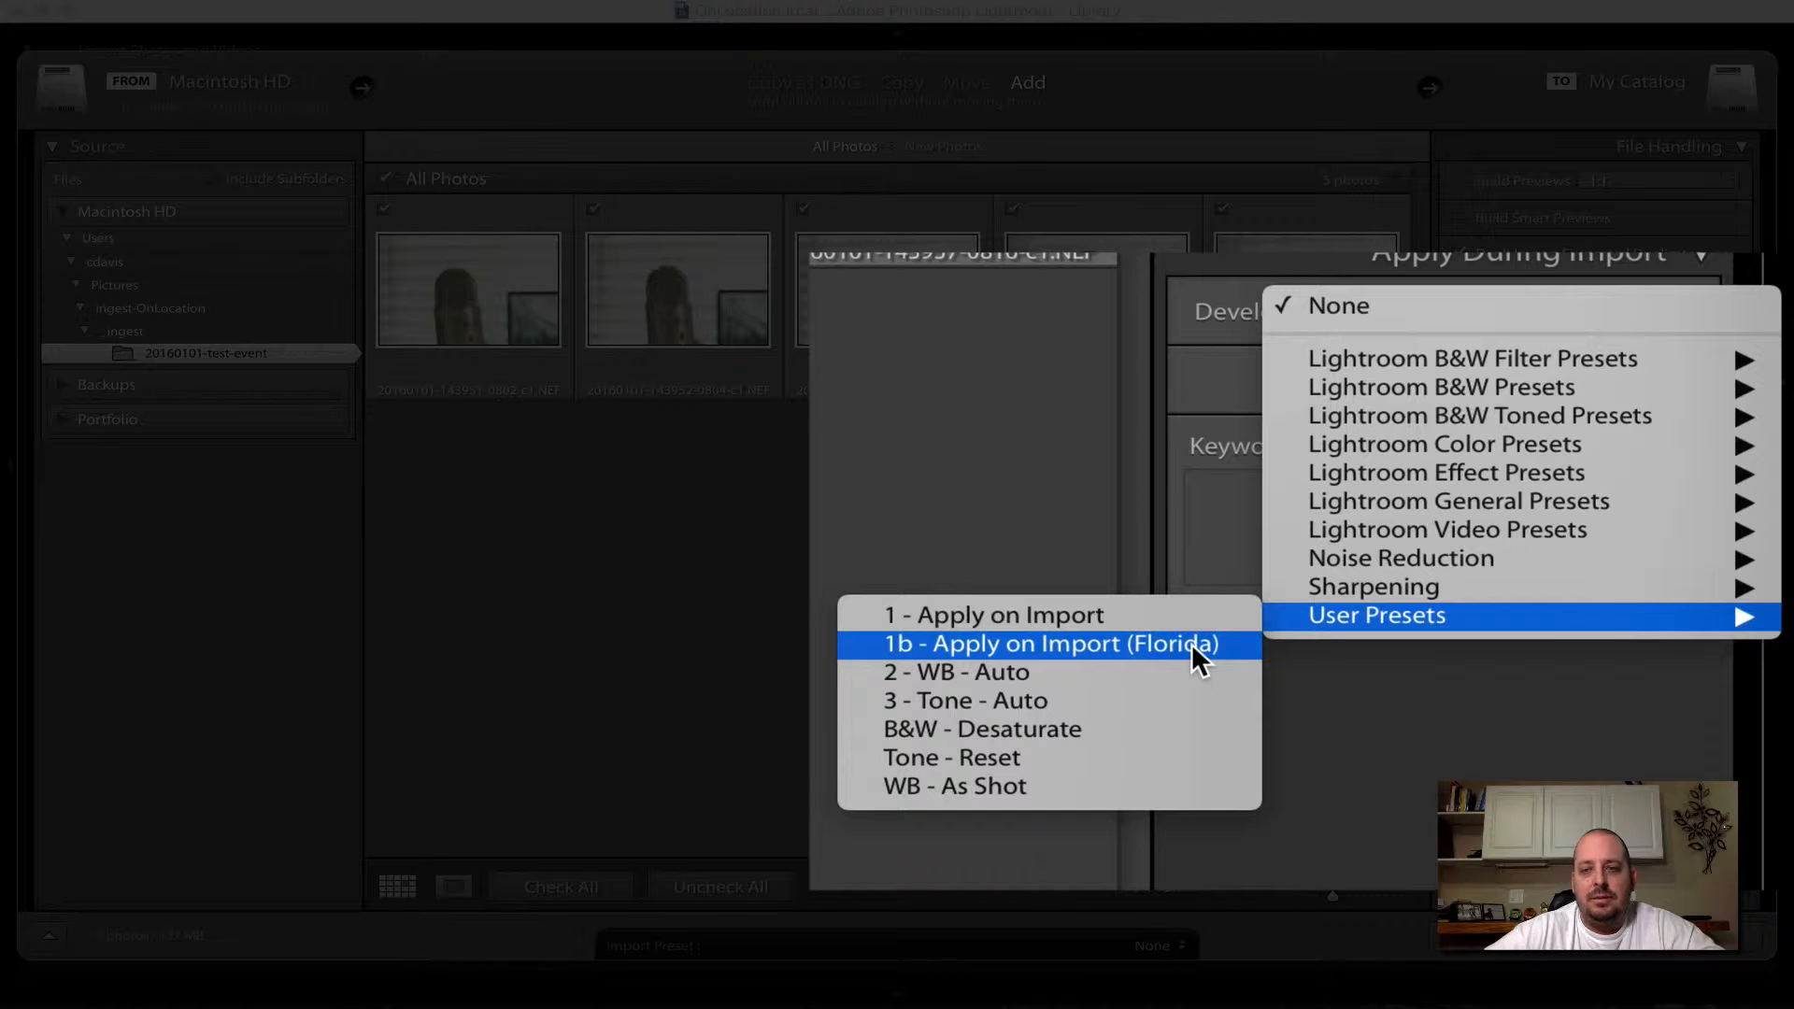
{"action": "left_click", "coordinate": [1101, 617]}
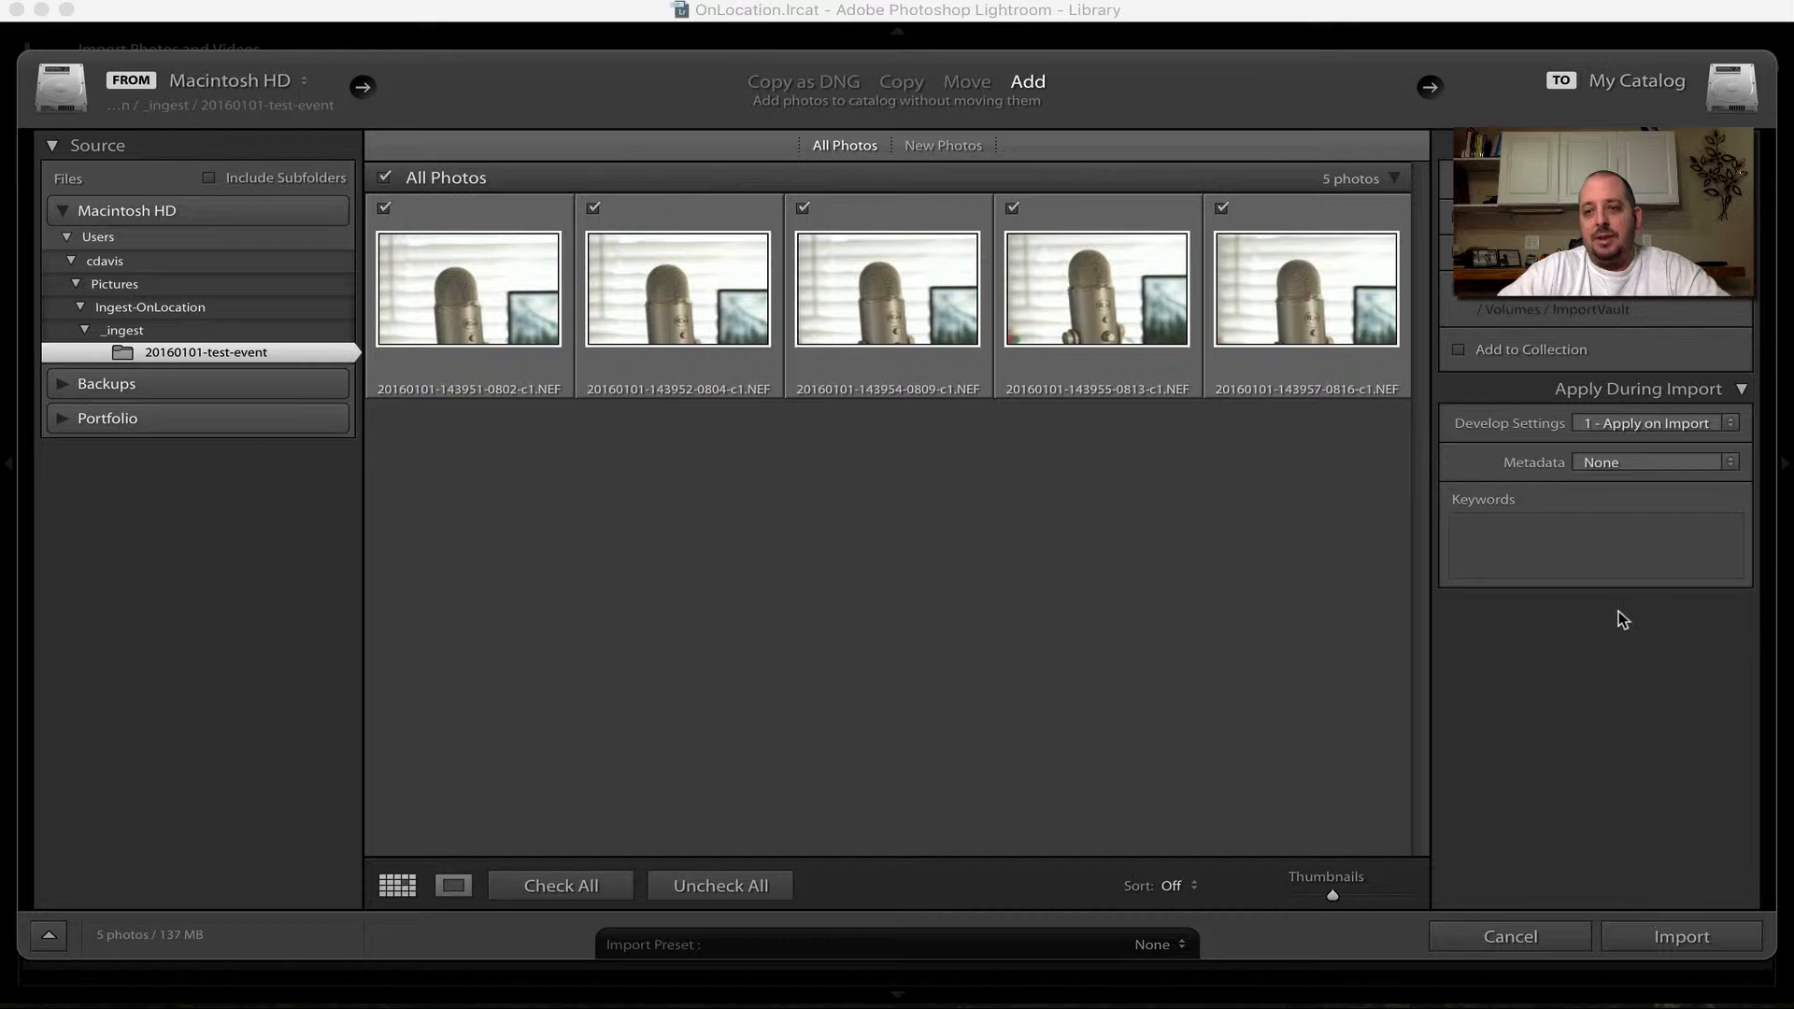
{"action": "left_click", "coordinate": [1647, 938]}
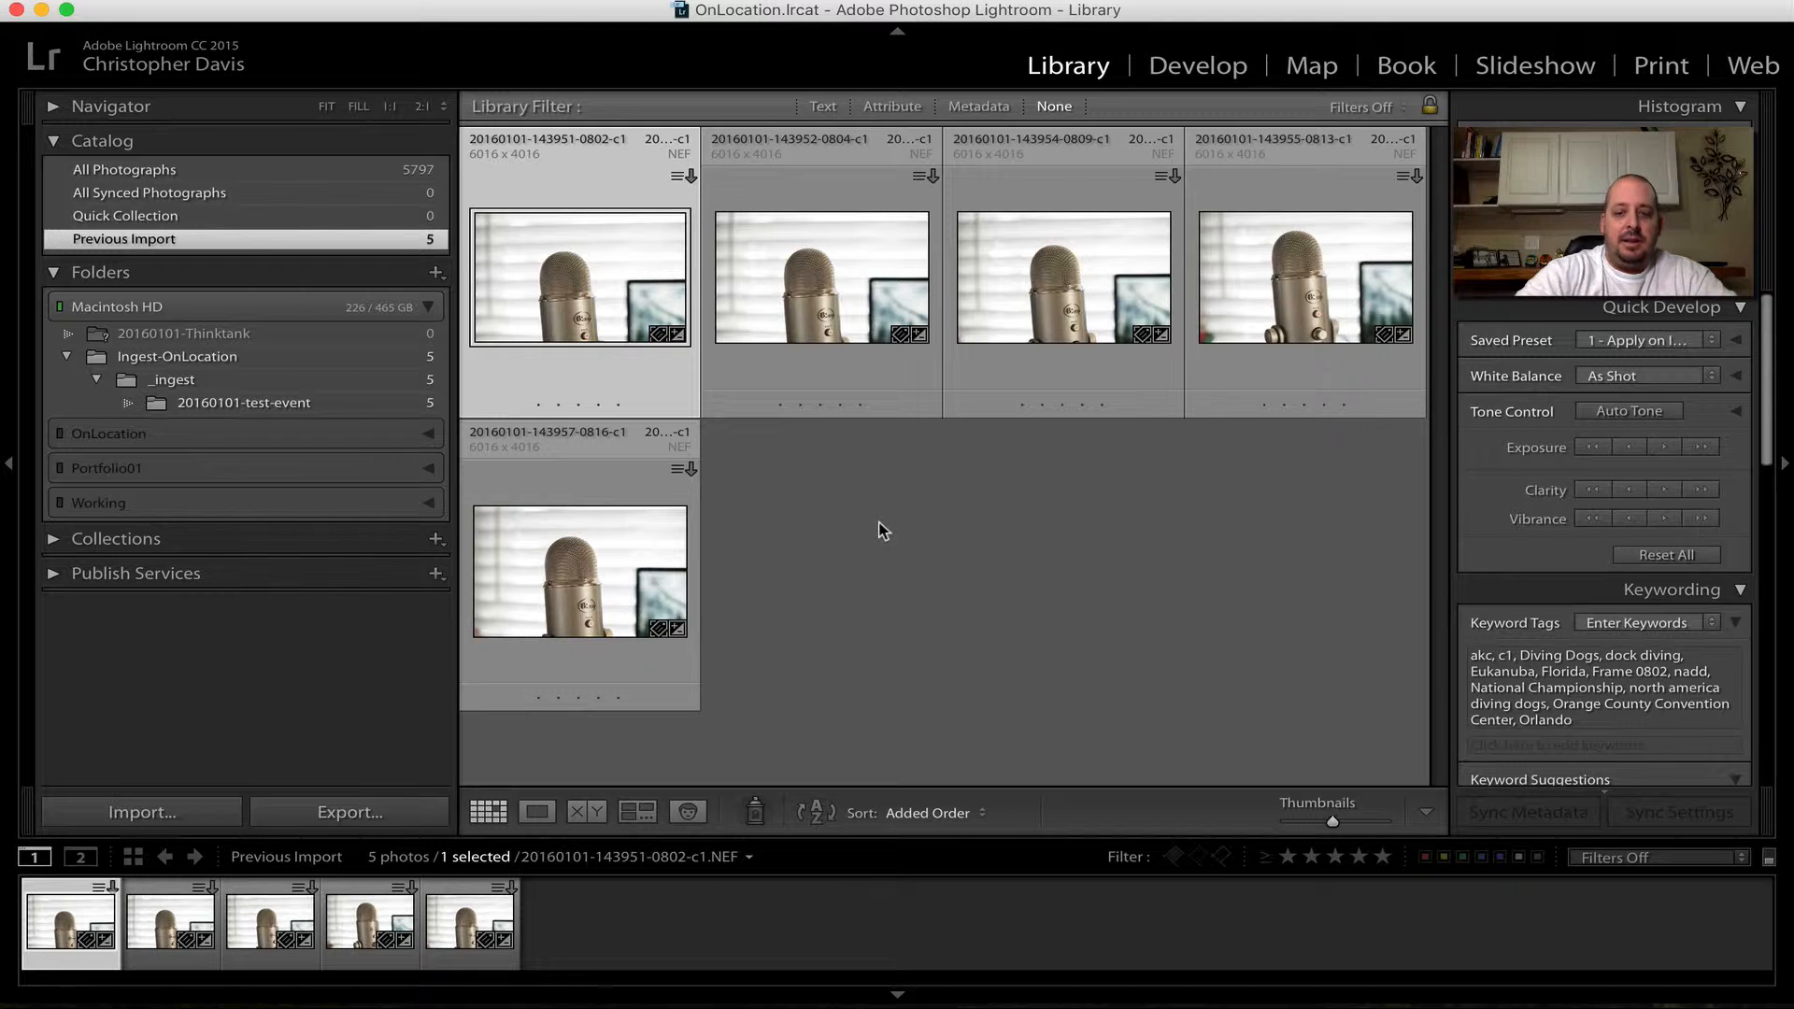
- Open the first imported photo in the Develop module and undo the reset of its develop settings
{"action": "left_click", "coordinate": [1224, 58]}
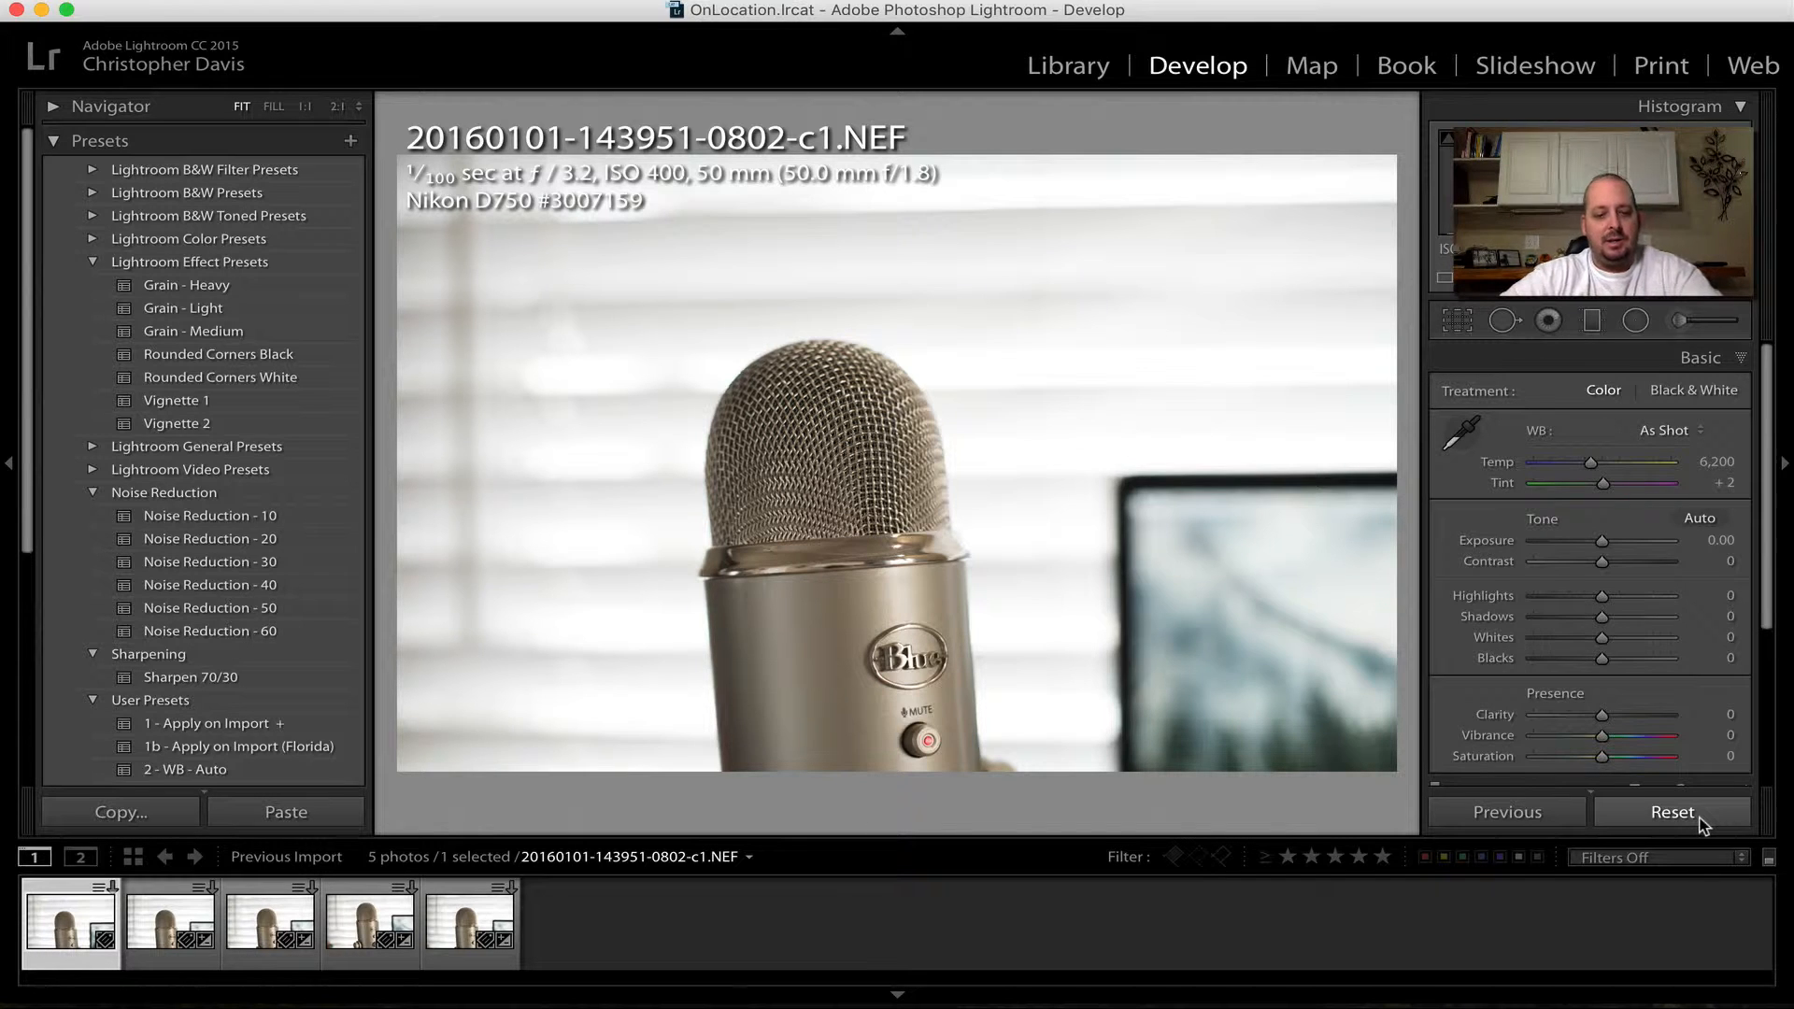
{"action": "key", "text": "super+z"}
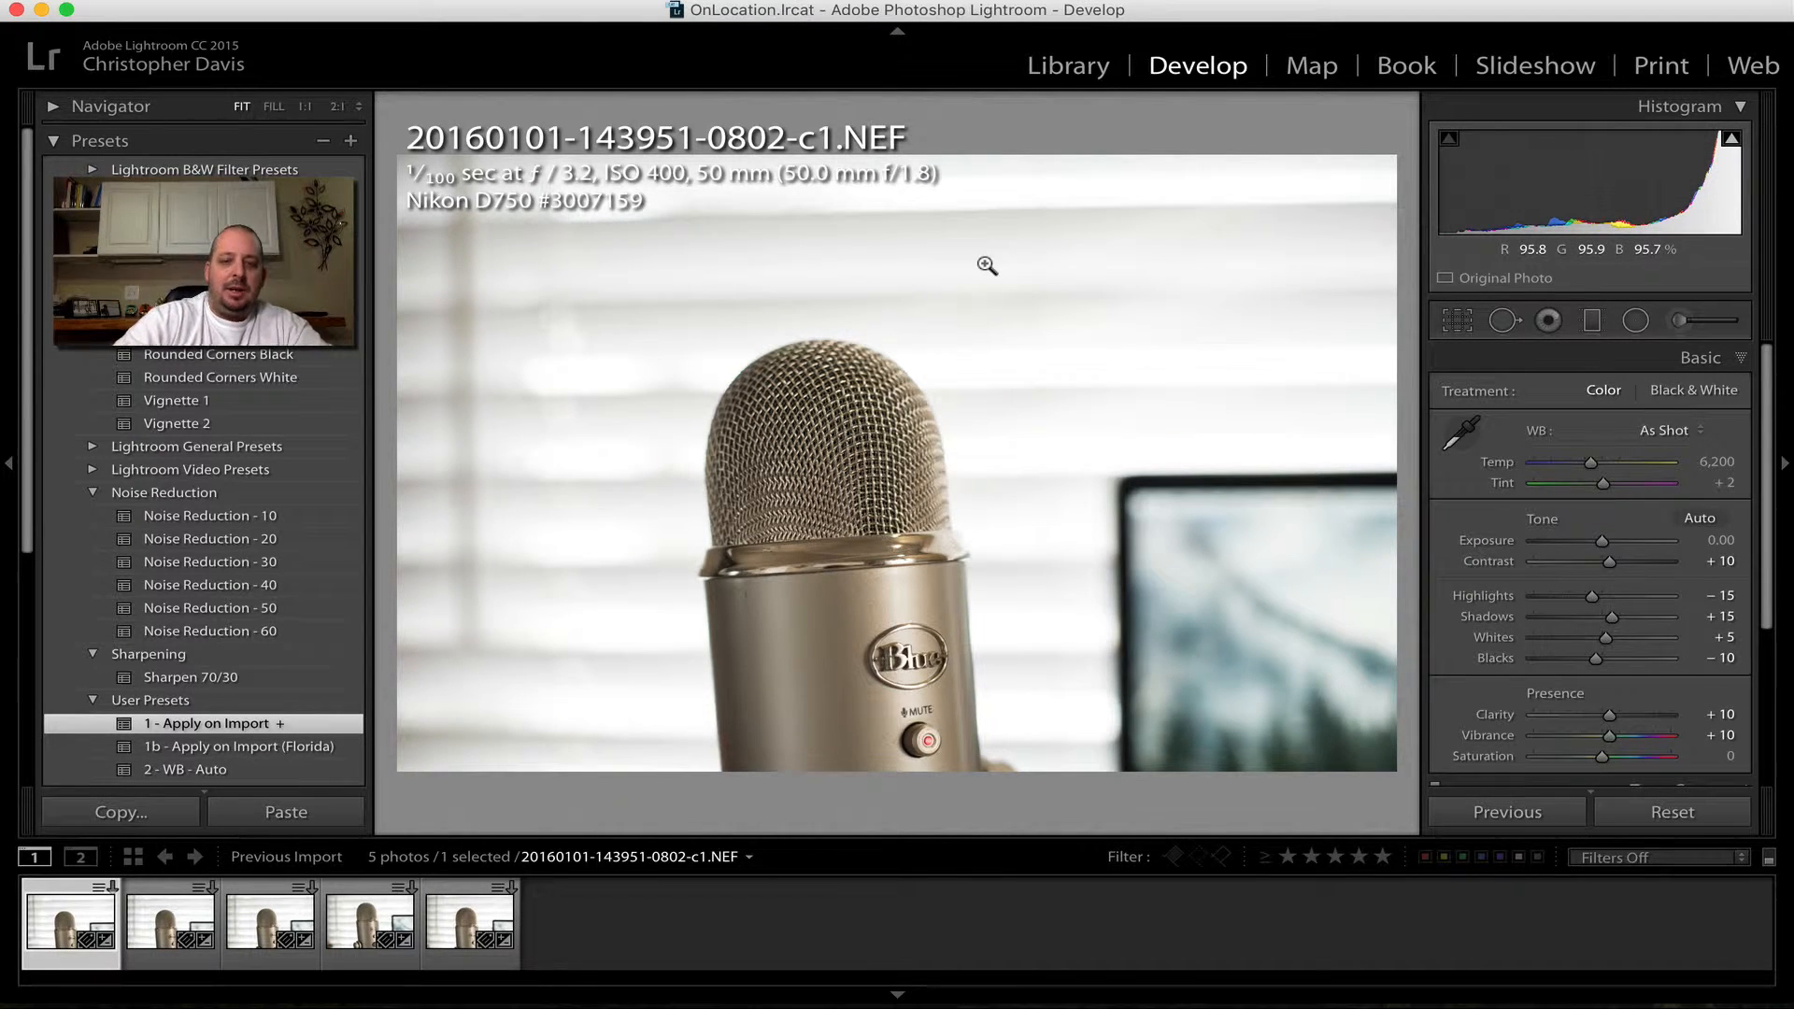
- Check the photo for clipped areas with the clipping overlay and hide the overlay again
{"action": "key", "text": "j"}
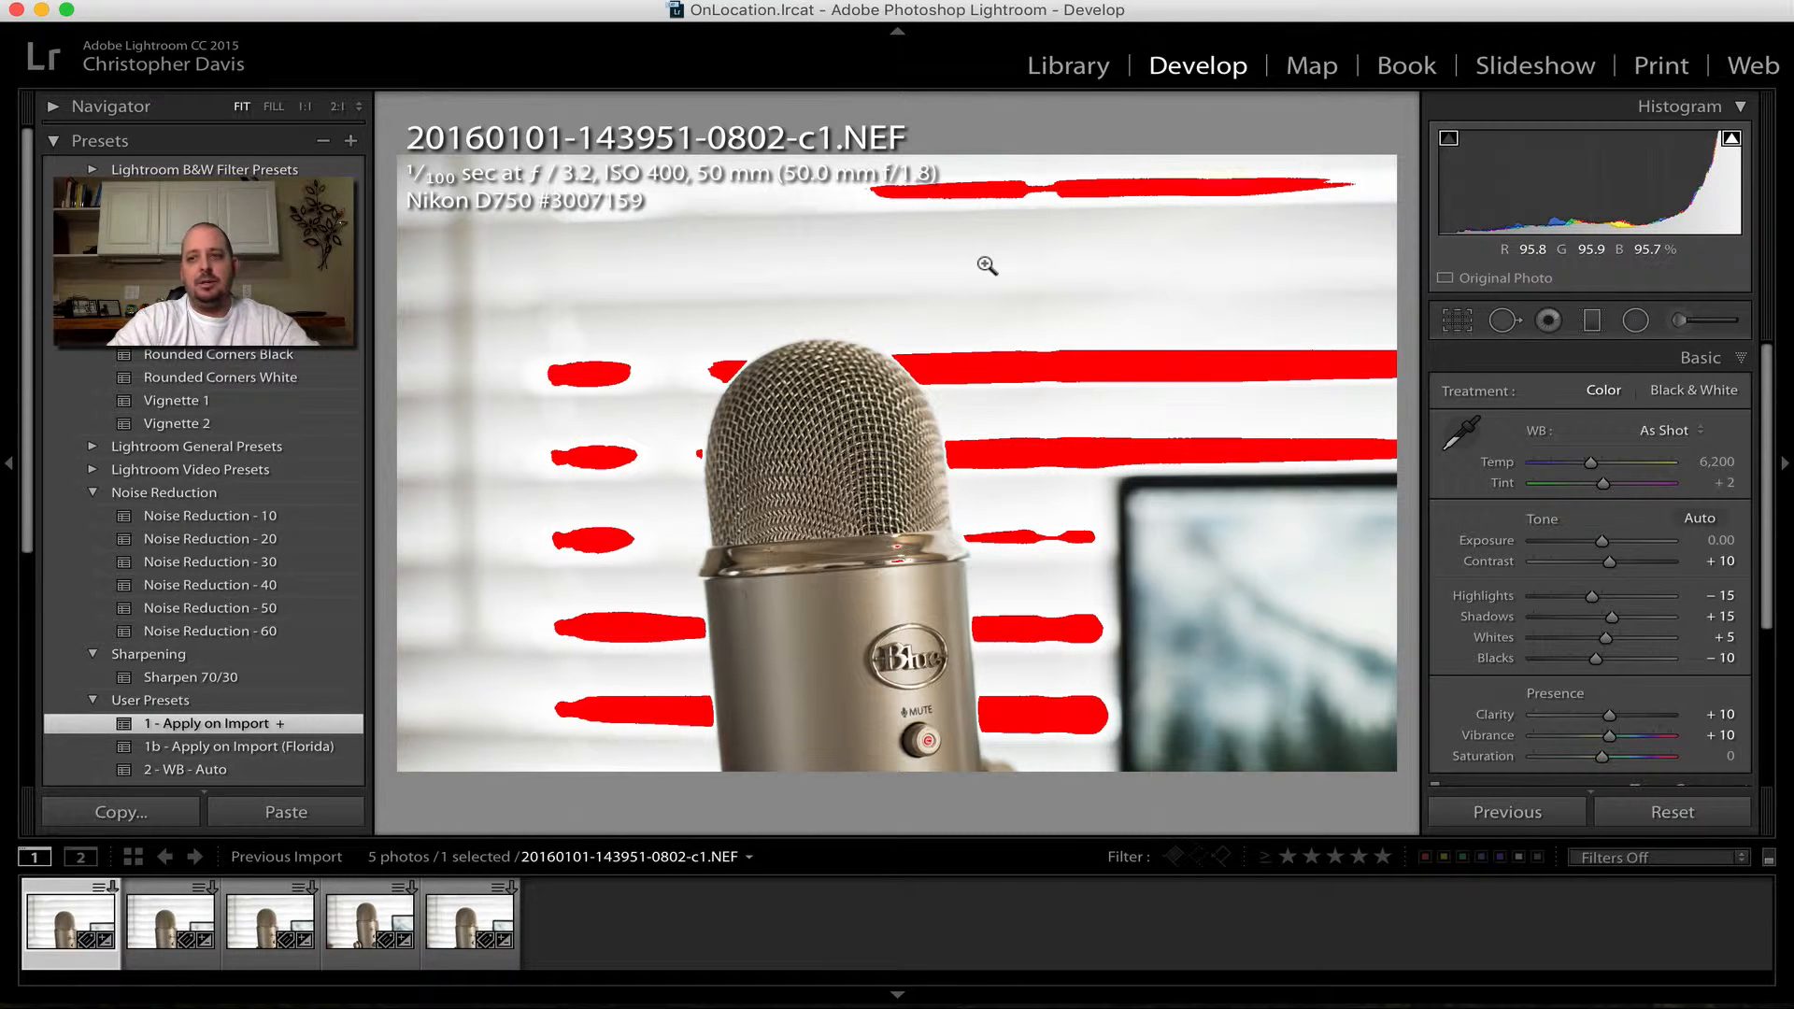
{"action": "key", "text": "j"}
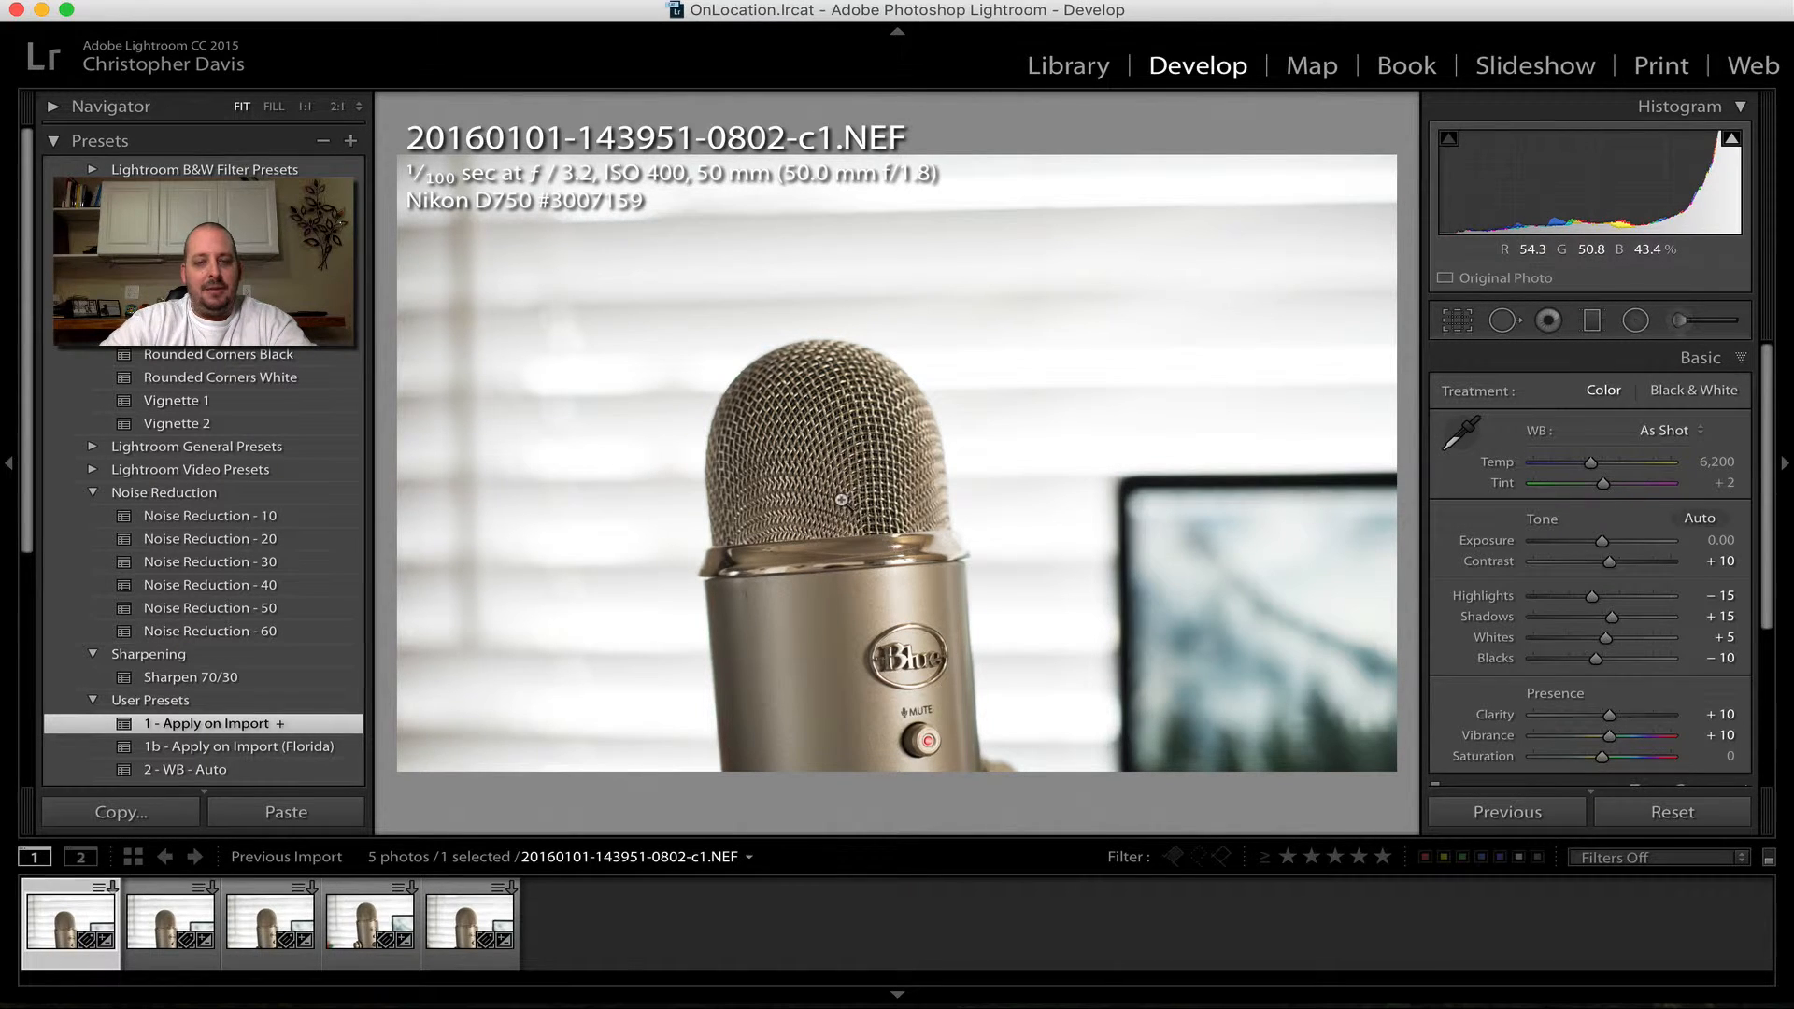
- Crop the first photo tighter around the microphone from its upper edge, keeping the Original aspect ratio
{"action": "key", "text": "r"}
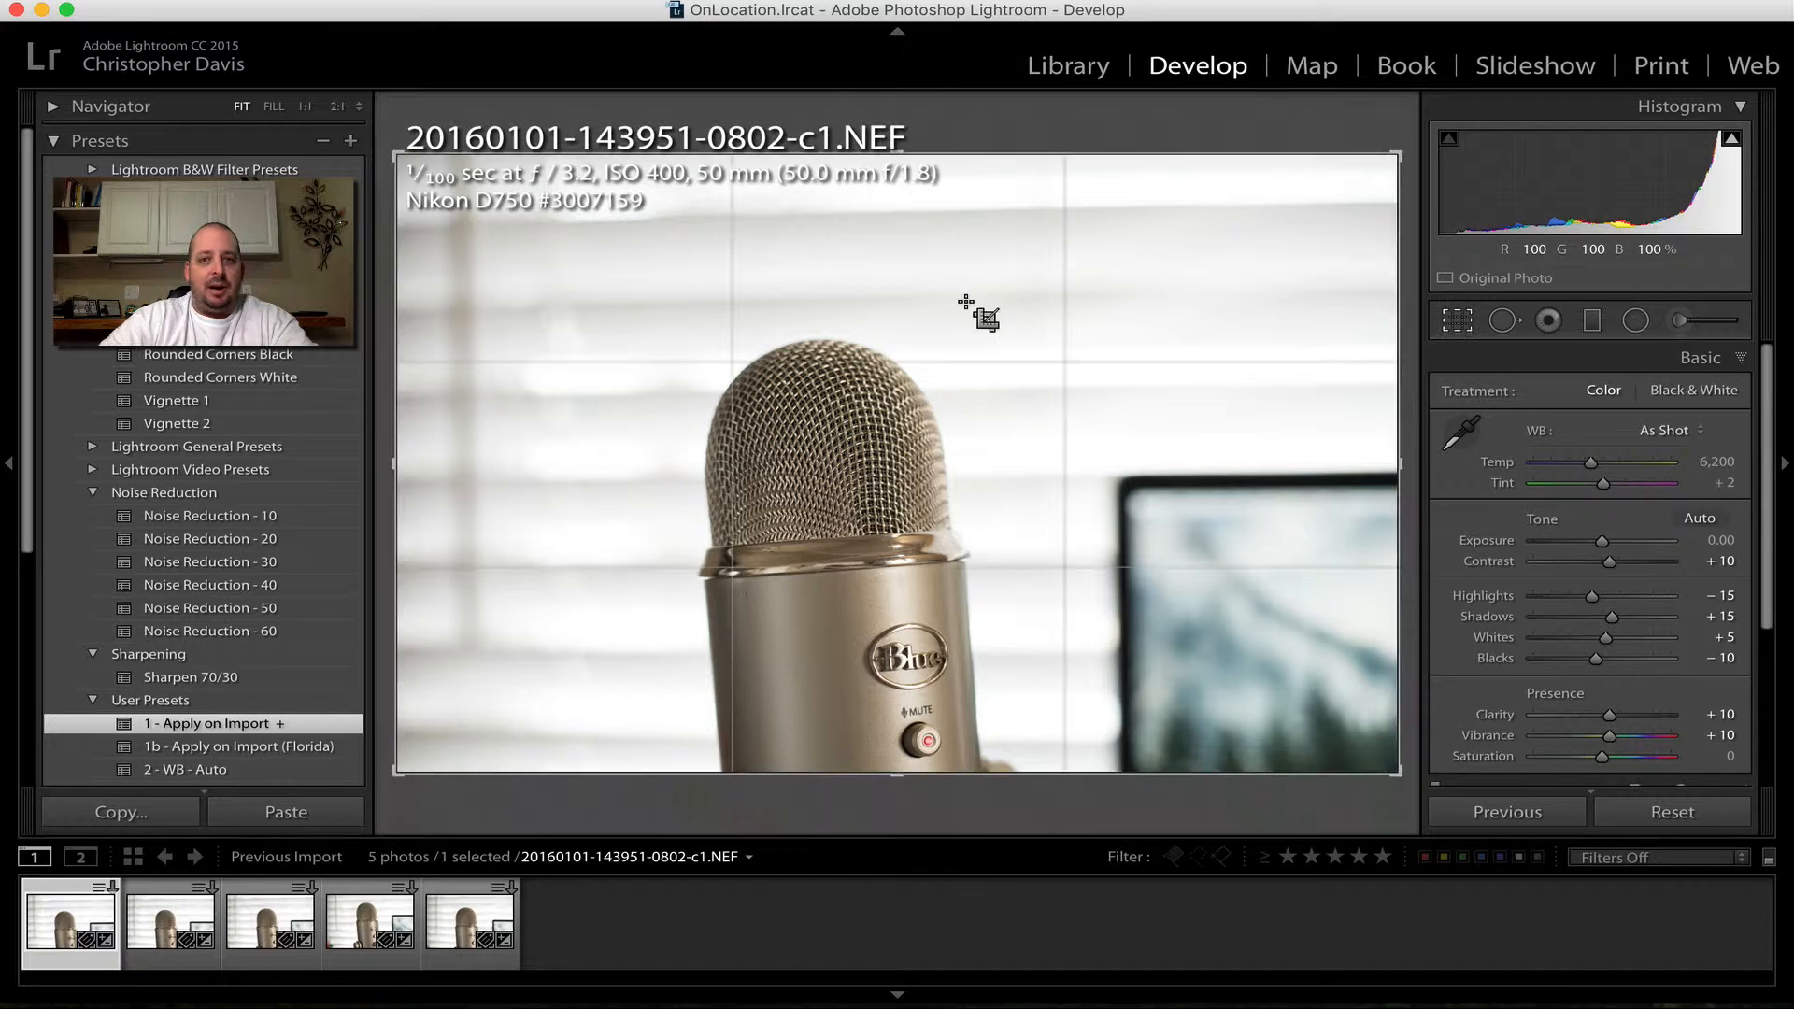
{"action": "left_click_drag", "start_coordinate": [910, 157], "coordinate": [910, 223]}
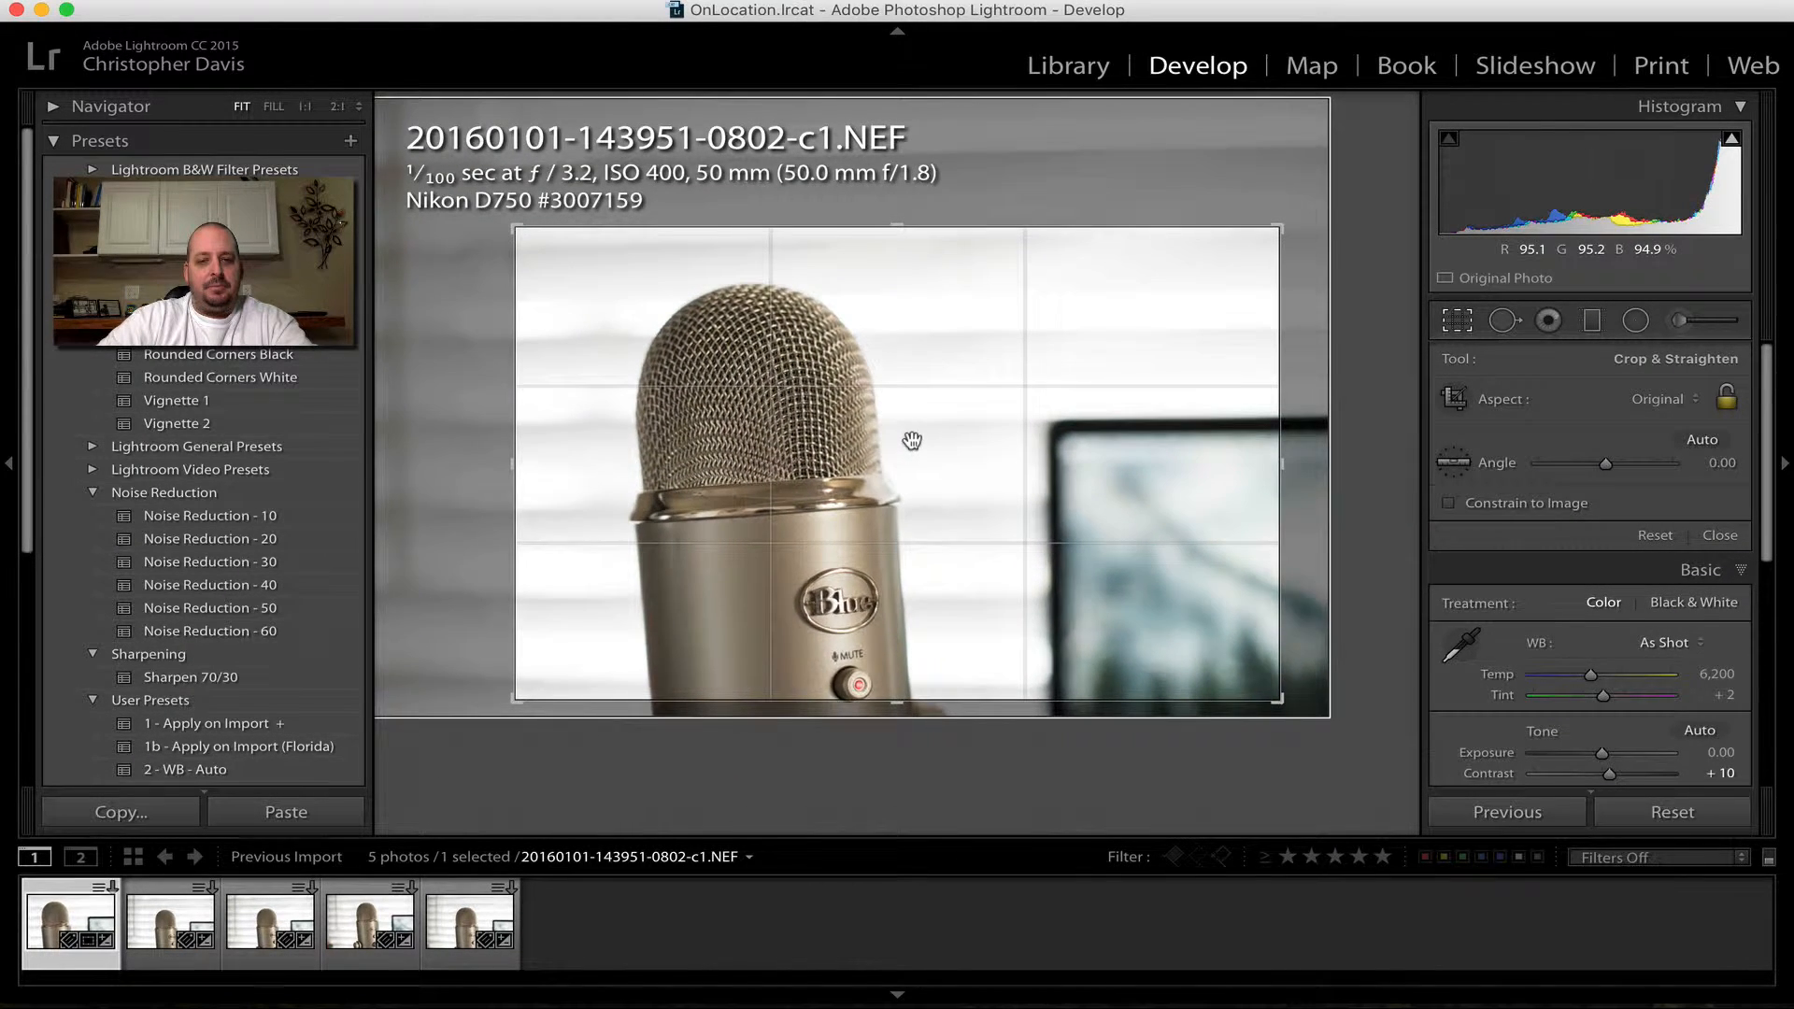
{"action": "key", "text": "r"}
{"action": "key", "text": "r"}
{"action": "key", "text": "r"}
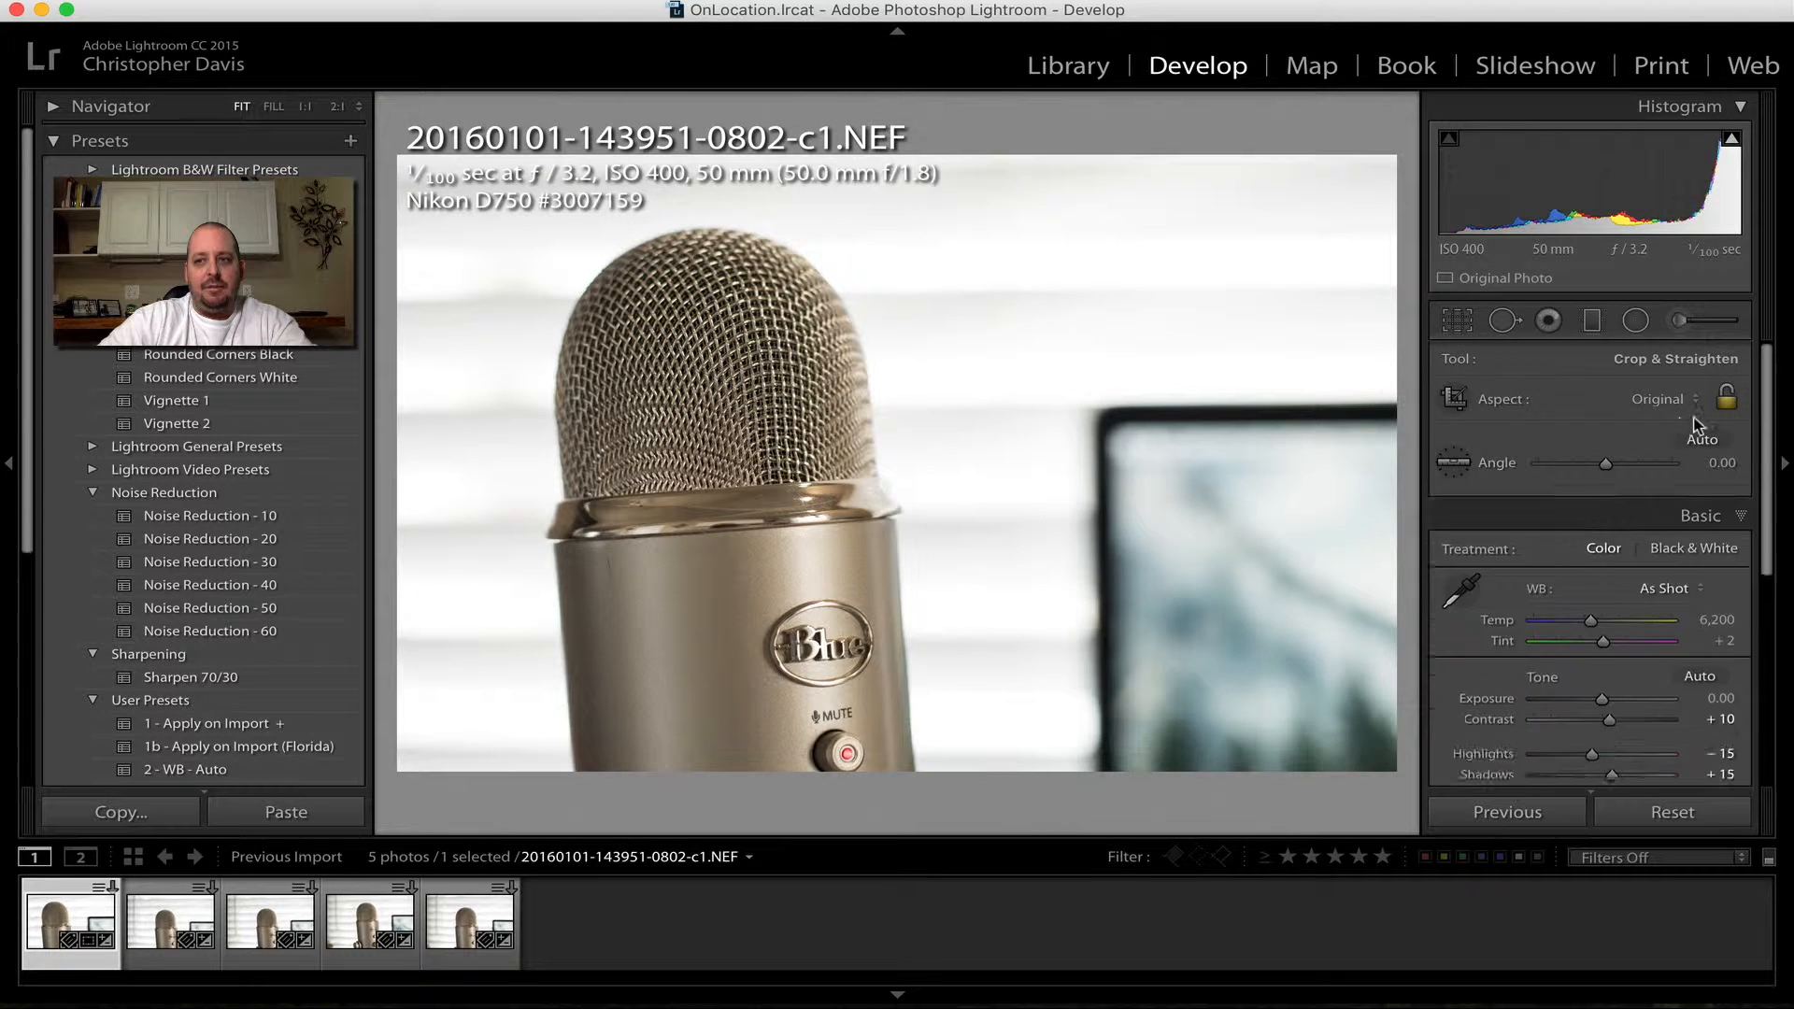
{"action": "key", "text": "r"}
{"action": "key", "text": "r"}
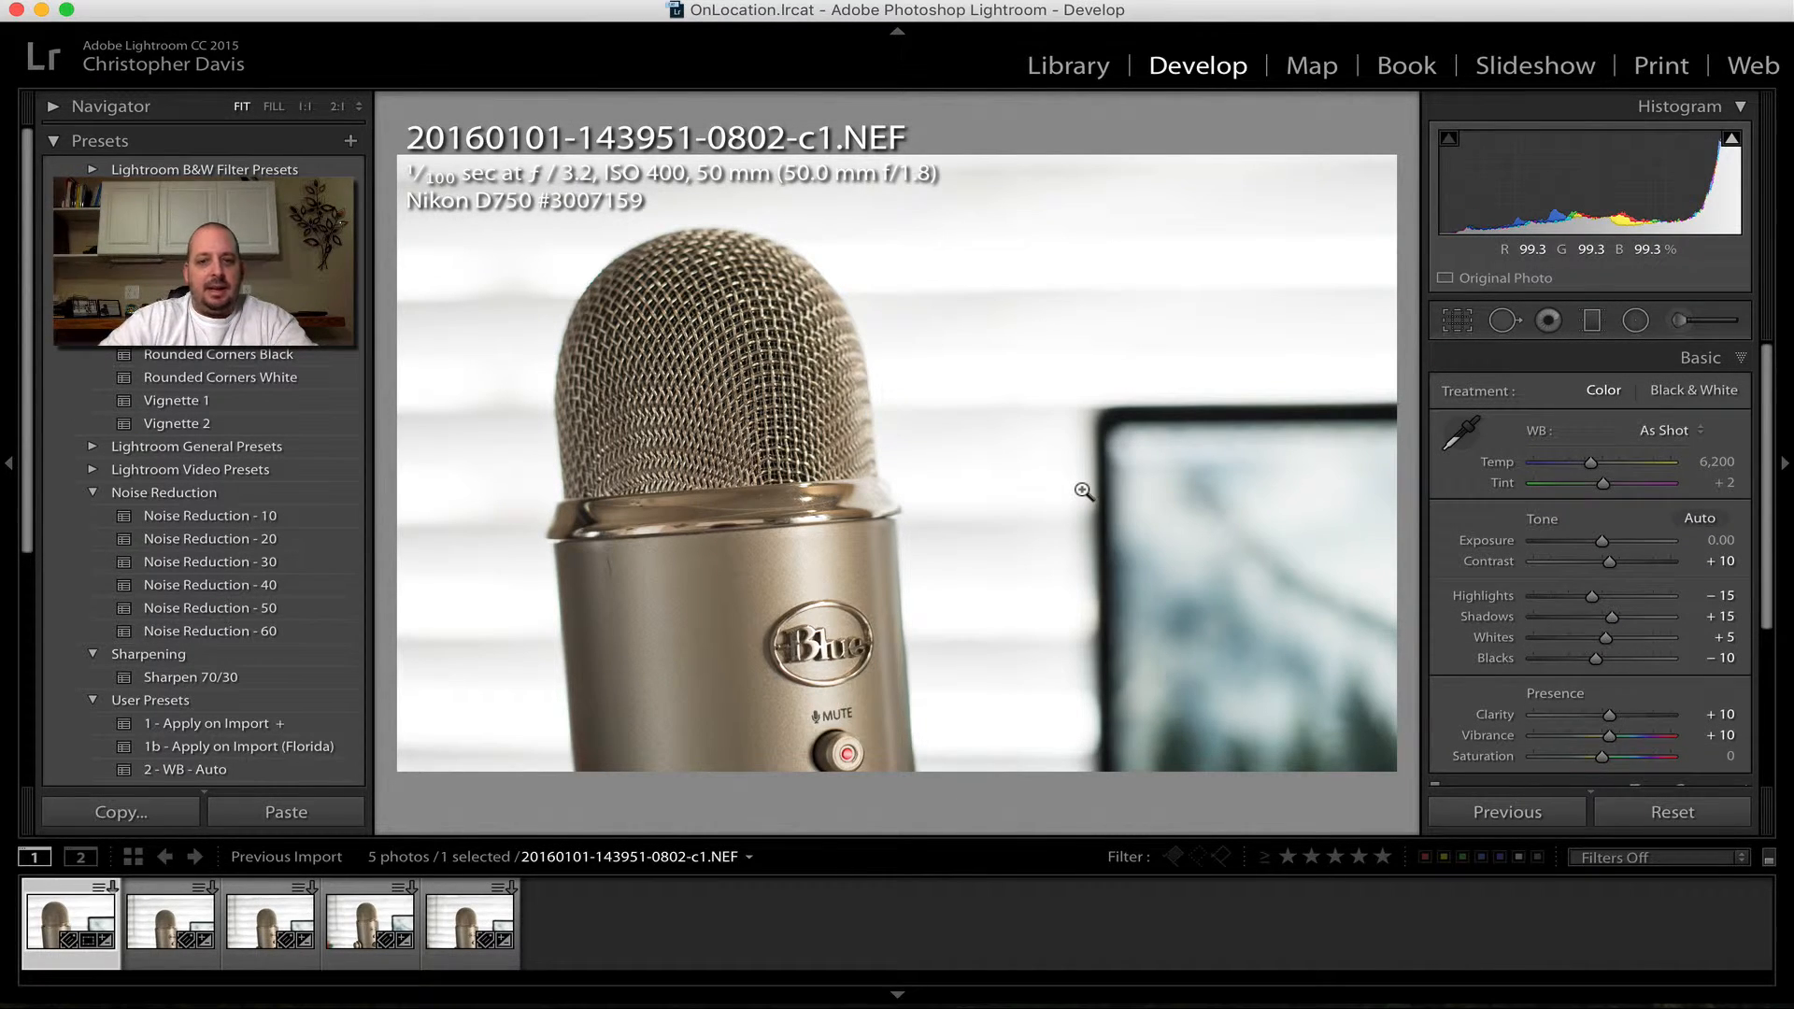
- Tighten the crop further from its right edge, reposition the microphone inside the frame and apply the crop
{"action": "key", "text": "r"}
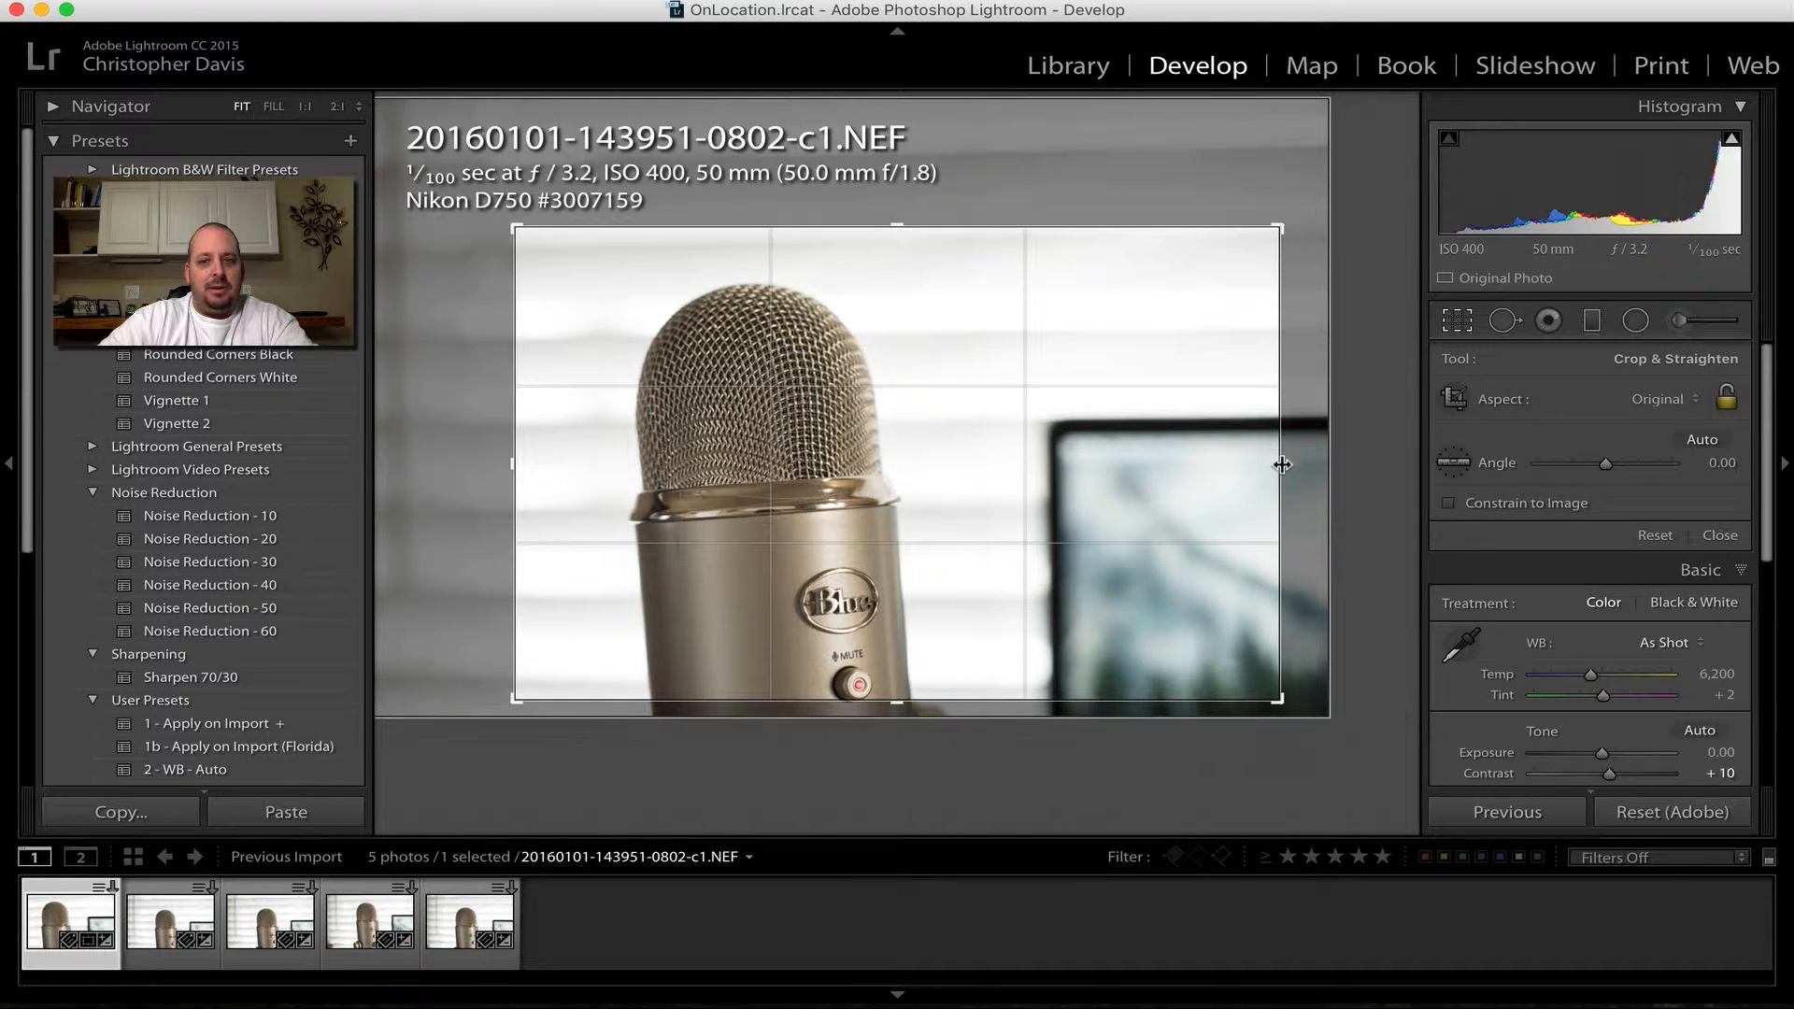
{"action": "left_click_drag", "start_coordinate": [1283, 465], "coordinate": [1042, 464]}
{"action": "left_click_drag", "start_coordinate": [897, 467], "coordinate": [851, 493]}
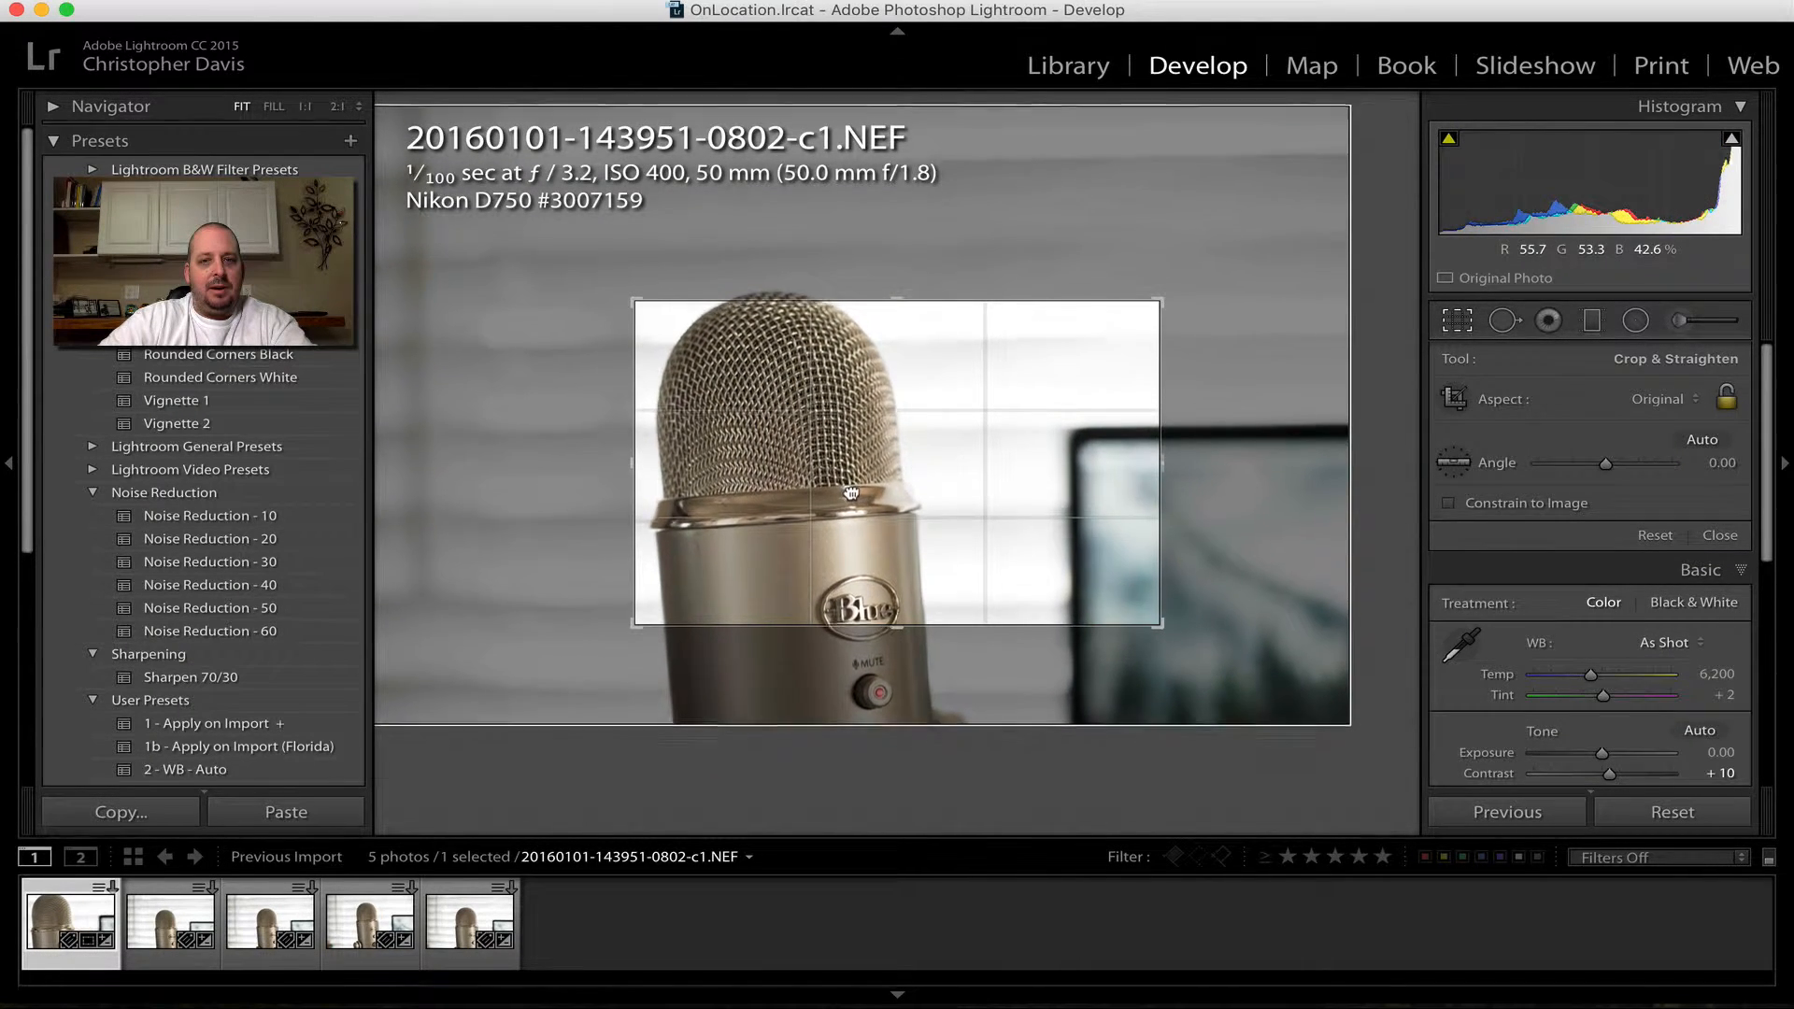
{"action": "key", "text": "Return"}
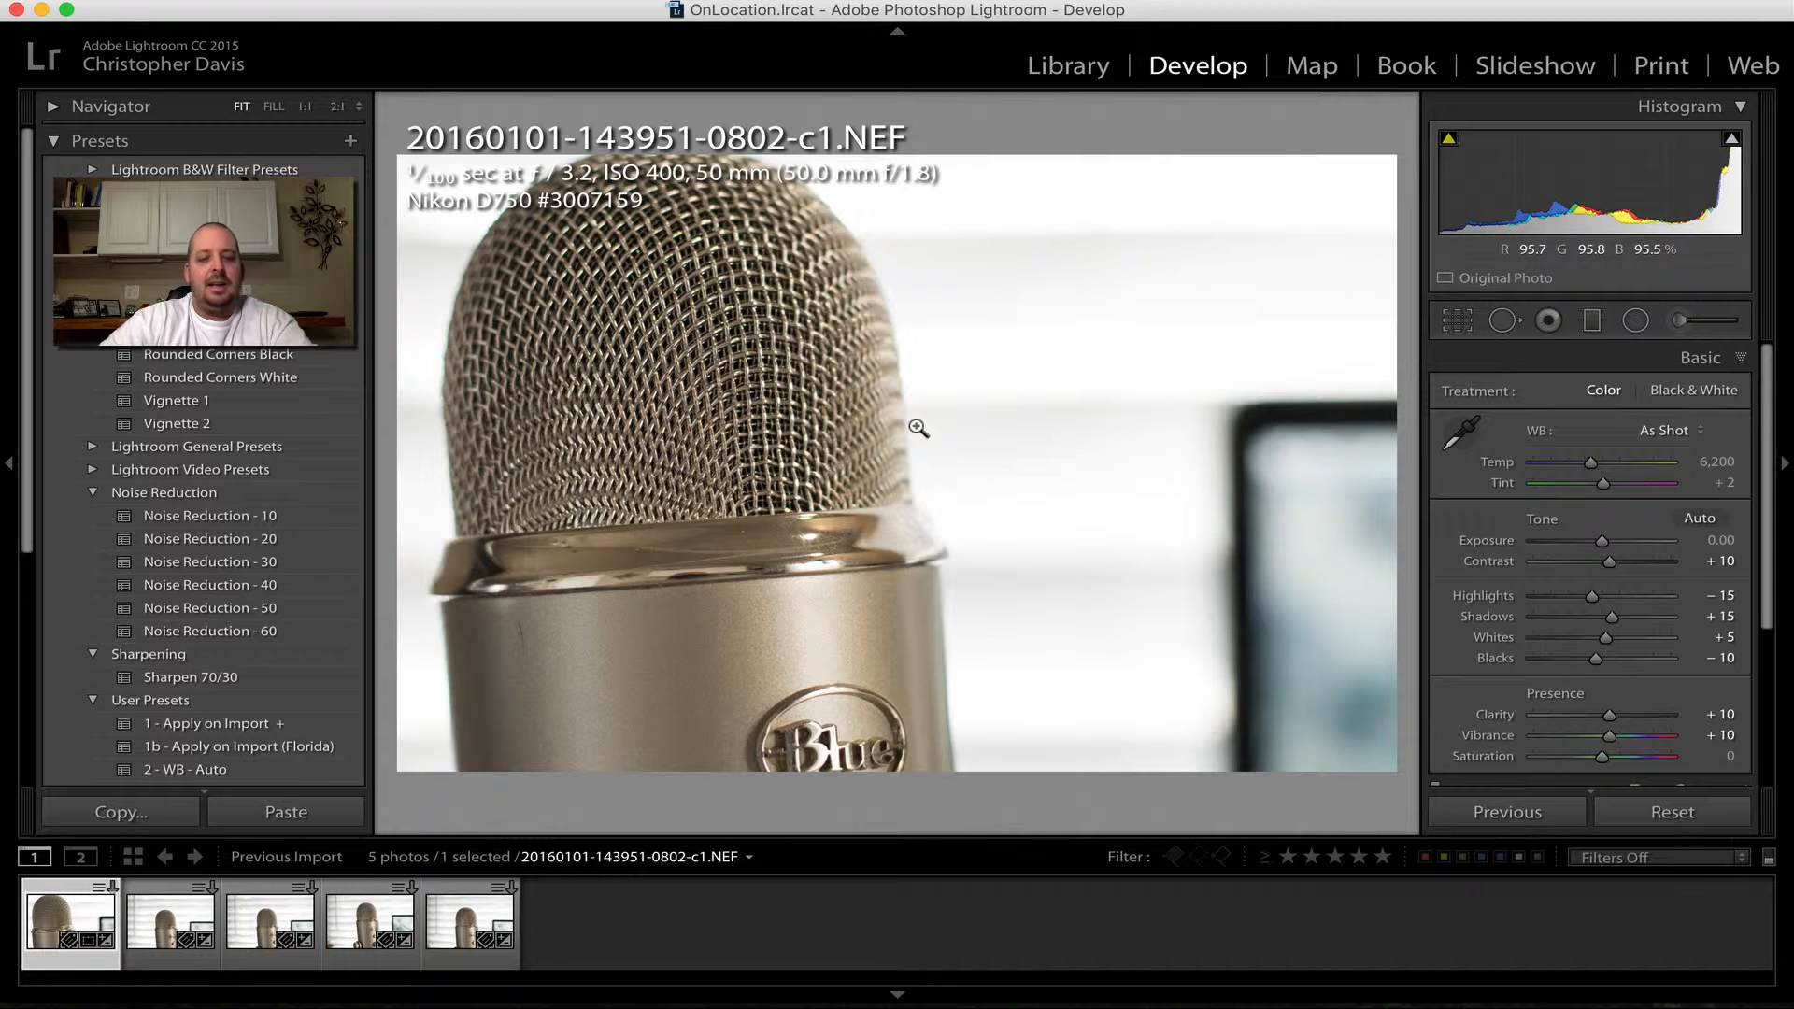
- Straighten the cropped photo by rotating it to an angle of about 1.04 and apply the change
{"action": "key", "text": "r"}
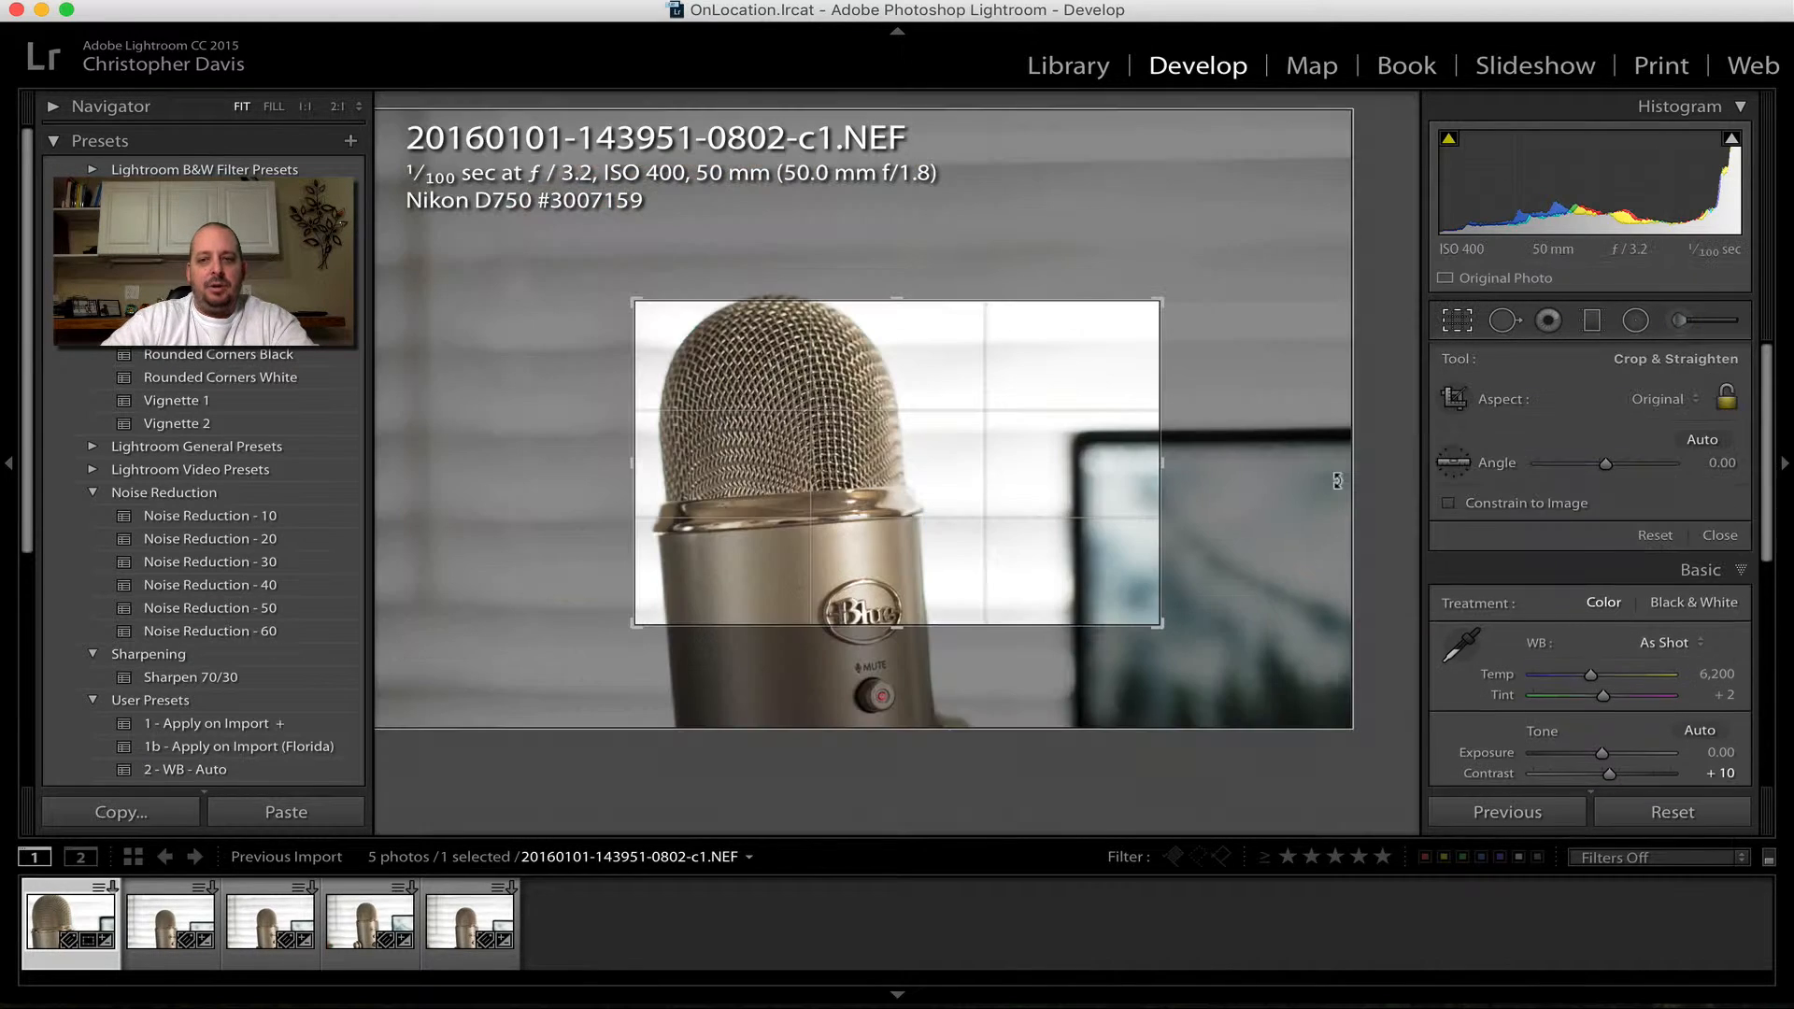
{"action": "left_click_drag", "start_coordinate": [1337, 480], "coordinate": [1221, 414]}
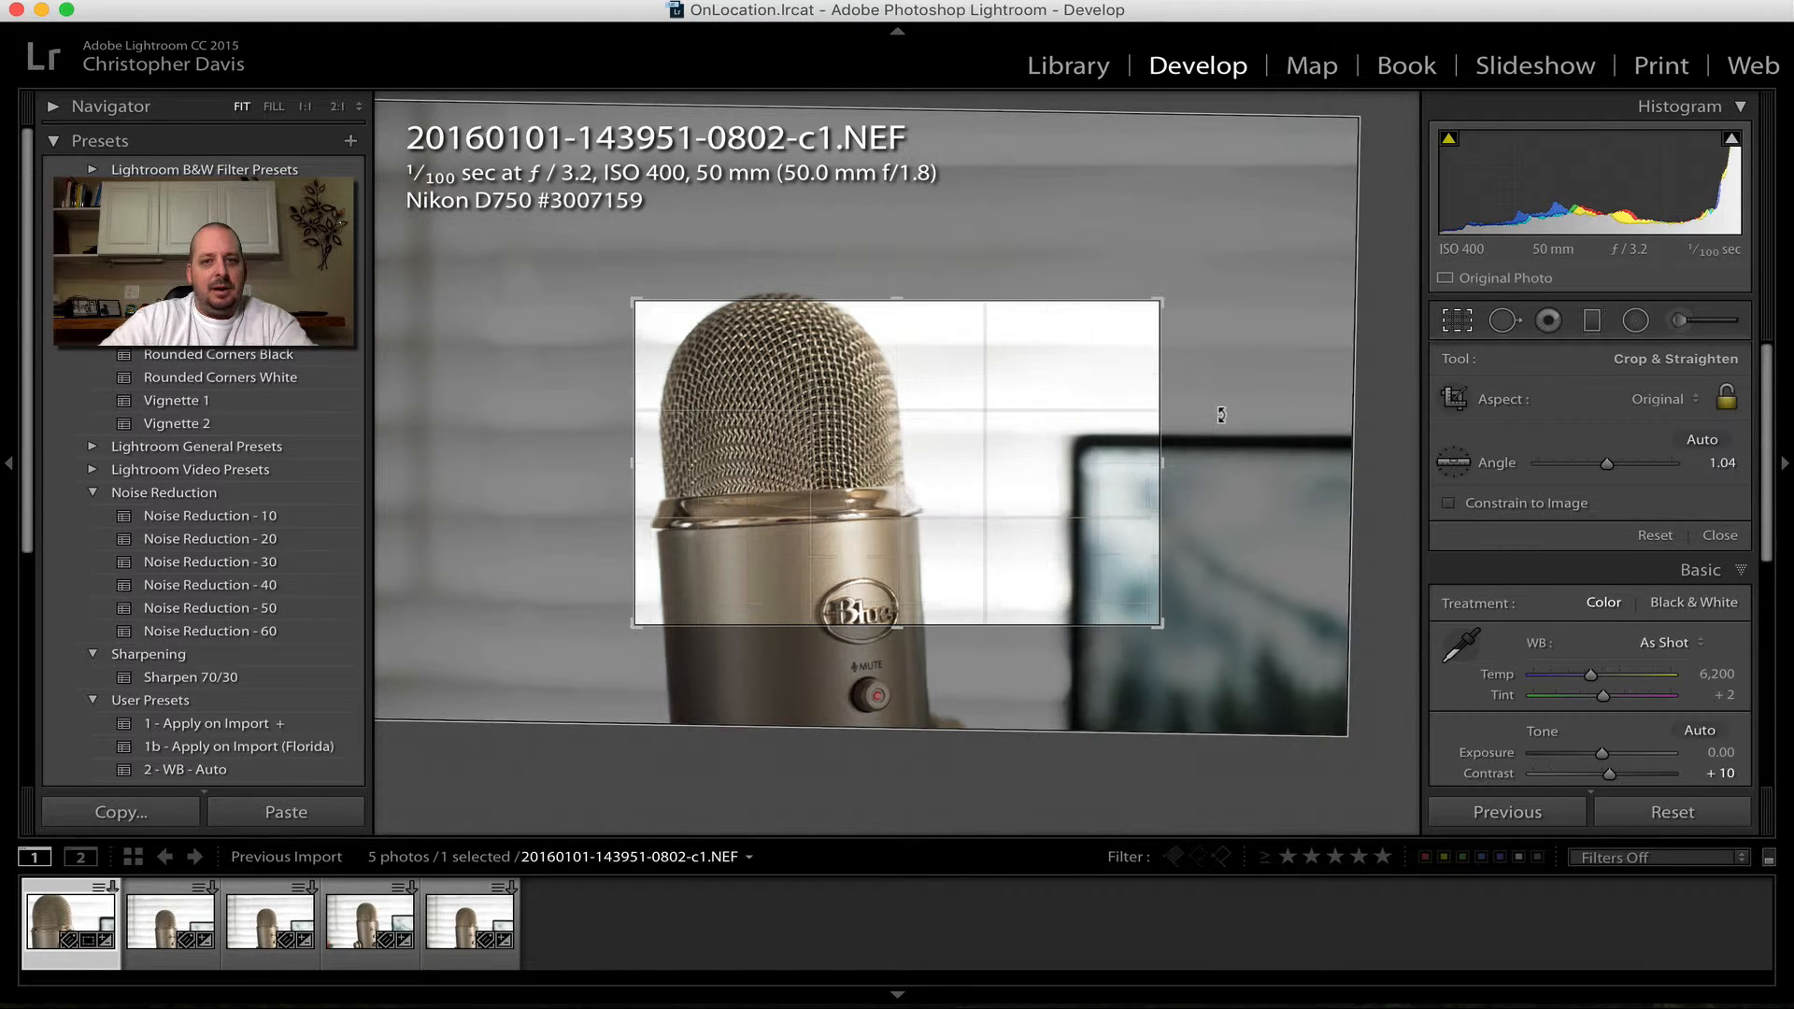
{"action": "key", "text": "Return"}
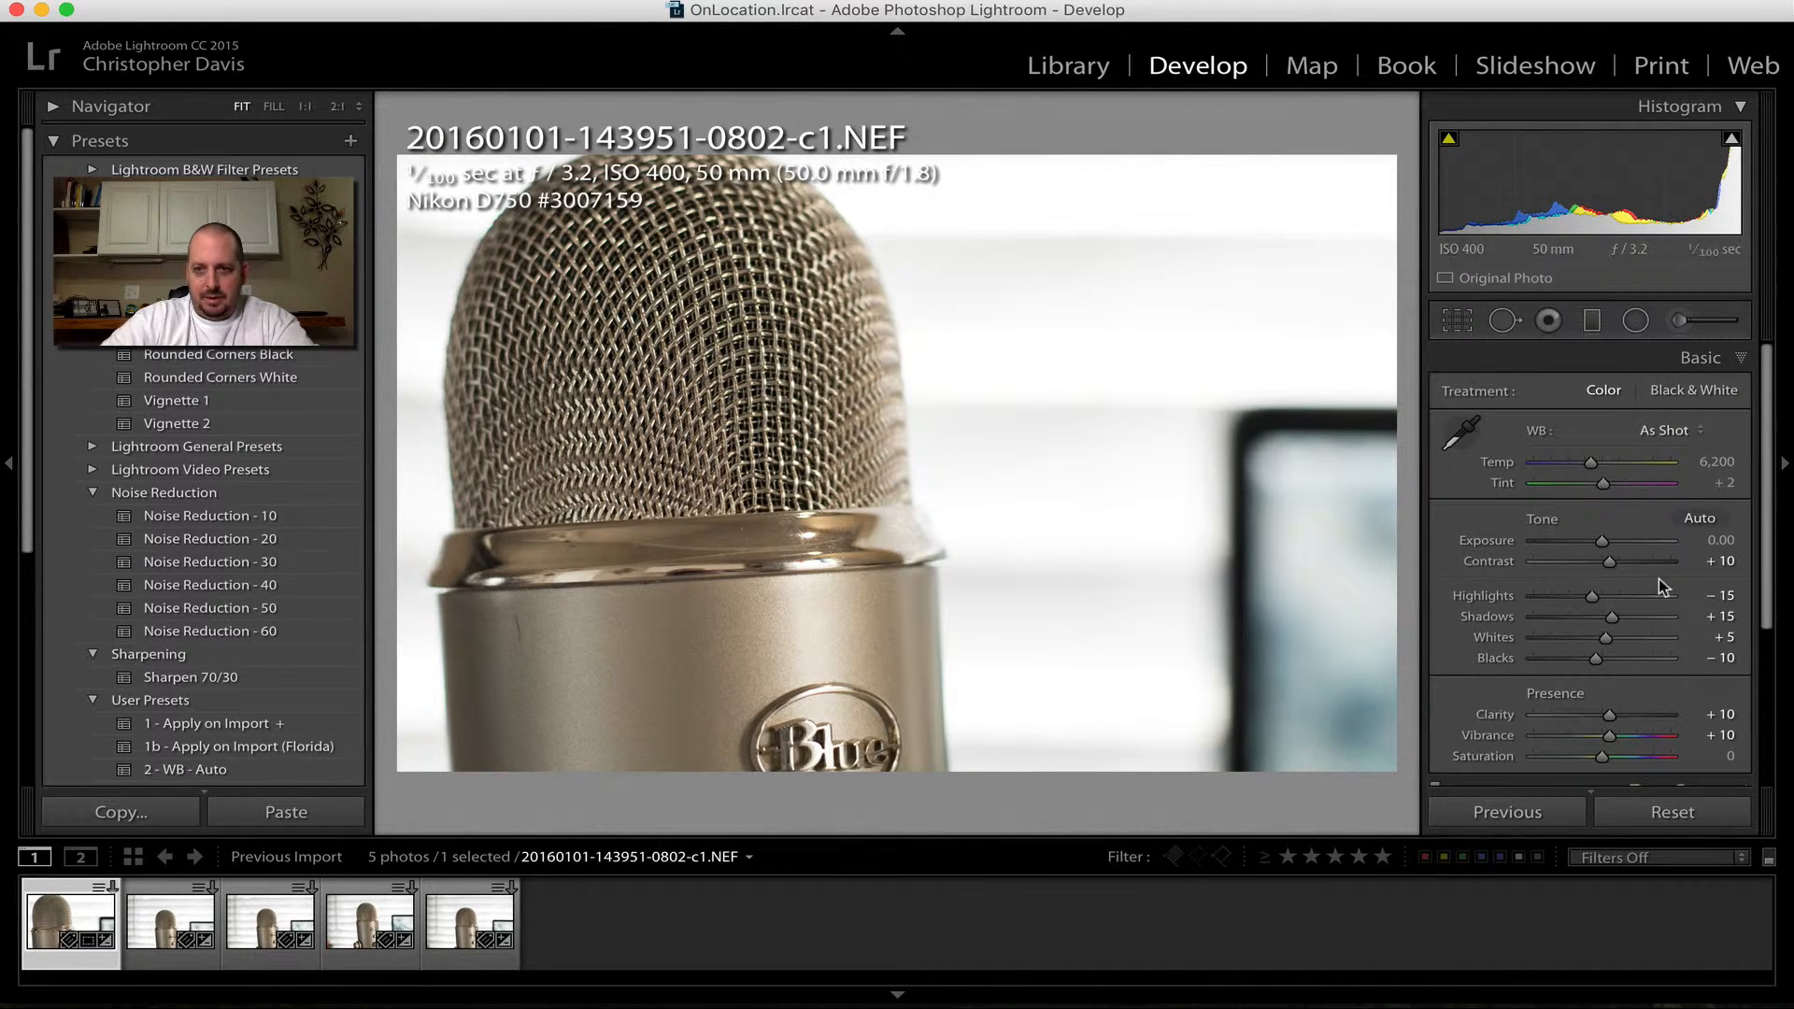
- Set the photo's Highlights to −83, Shadows to +30 and Exposure to −0.65
{"action": "left_click_drag", "start_coordinate": [1592, 599], "coordinate": [1626, 615]}
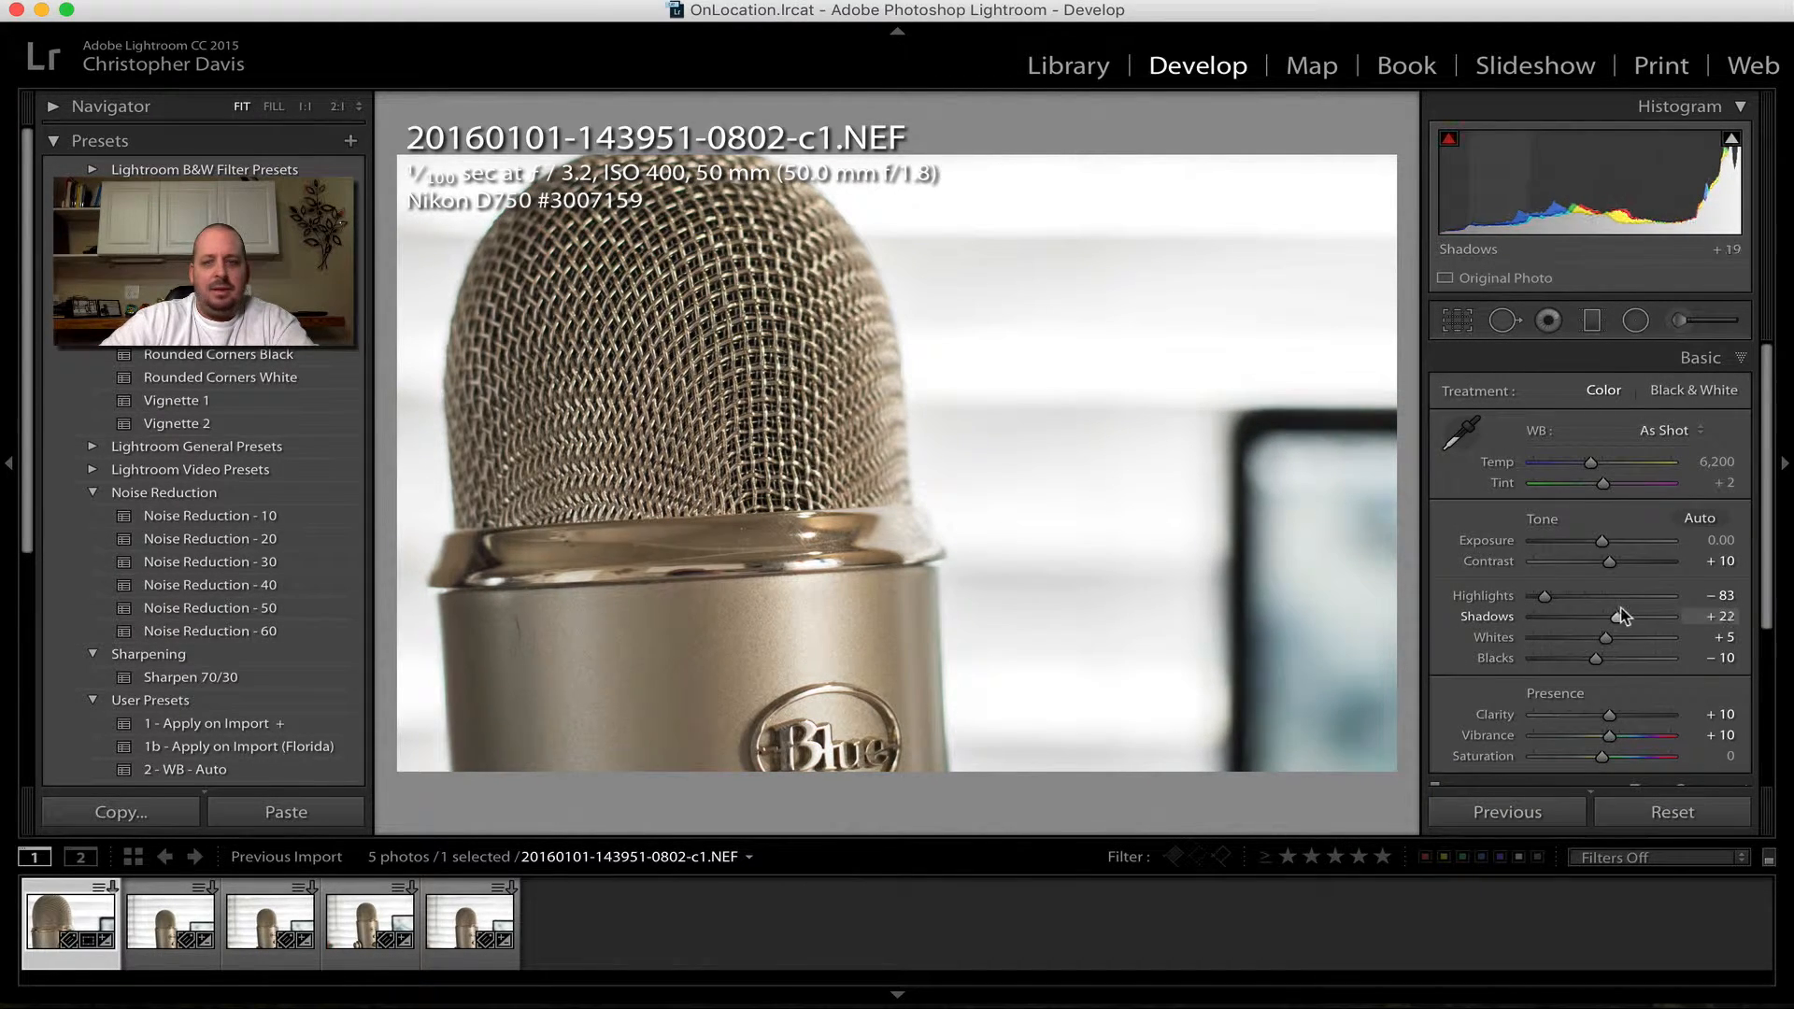
{"action": "mouse_move", "coordinate": [1600, 542]}
{"action": "left_mouse_down"}
{"action": "mouse_move", "coordinate": [1614, 559]}
{"action": "mouse_move", "coordinate": [1593, 544]}
{"action": "left_mouse_up"}
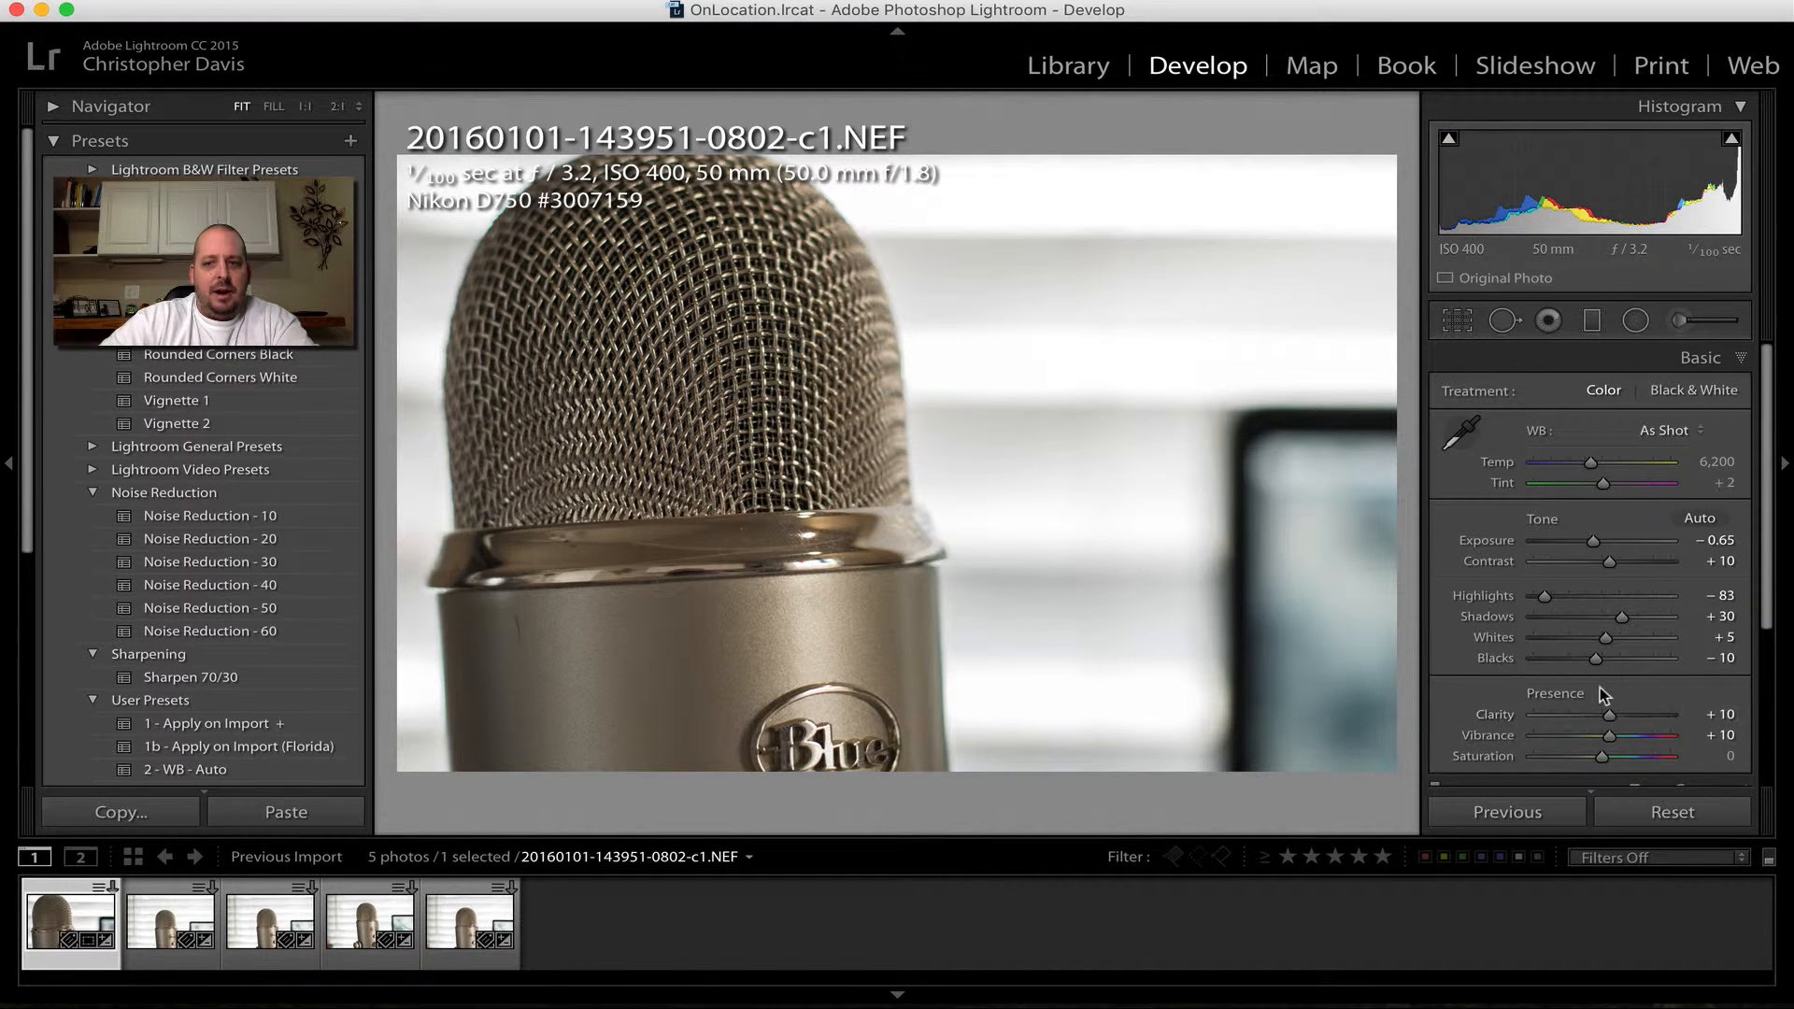
{"action": "scroll", "coordinate": [1600, 687], "scroll_direction": "down", "scroll_amount": 5}
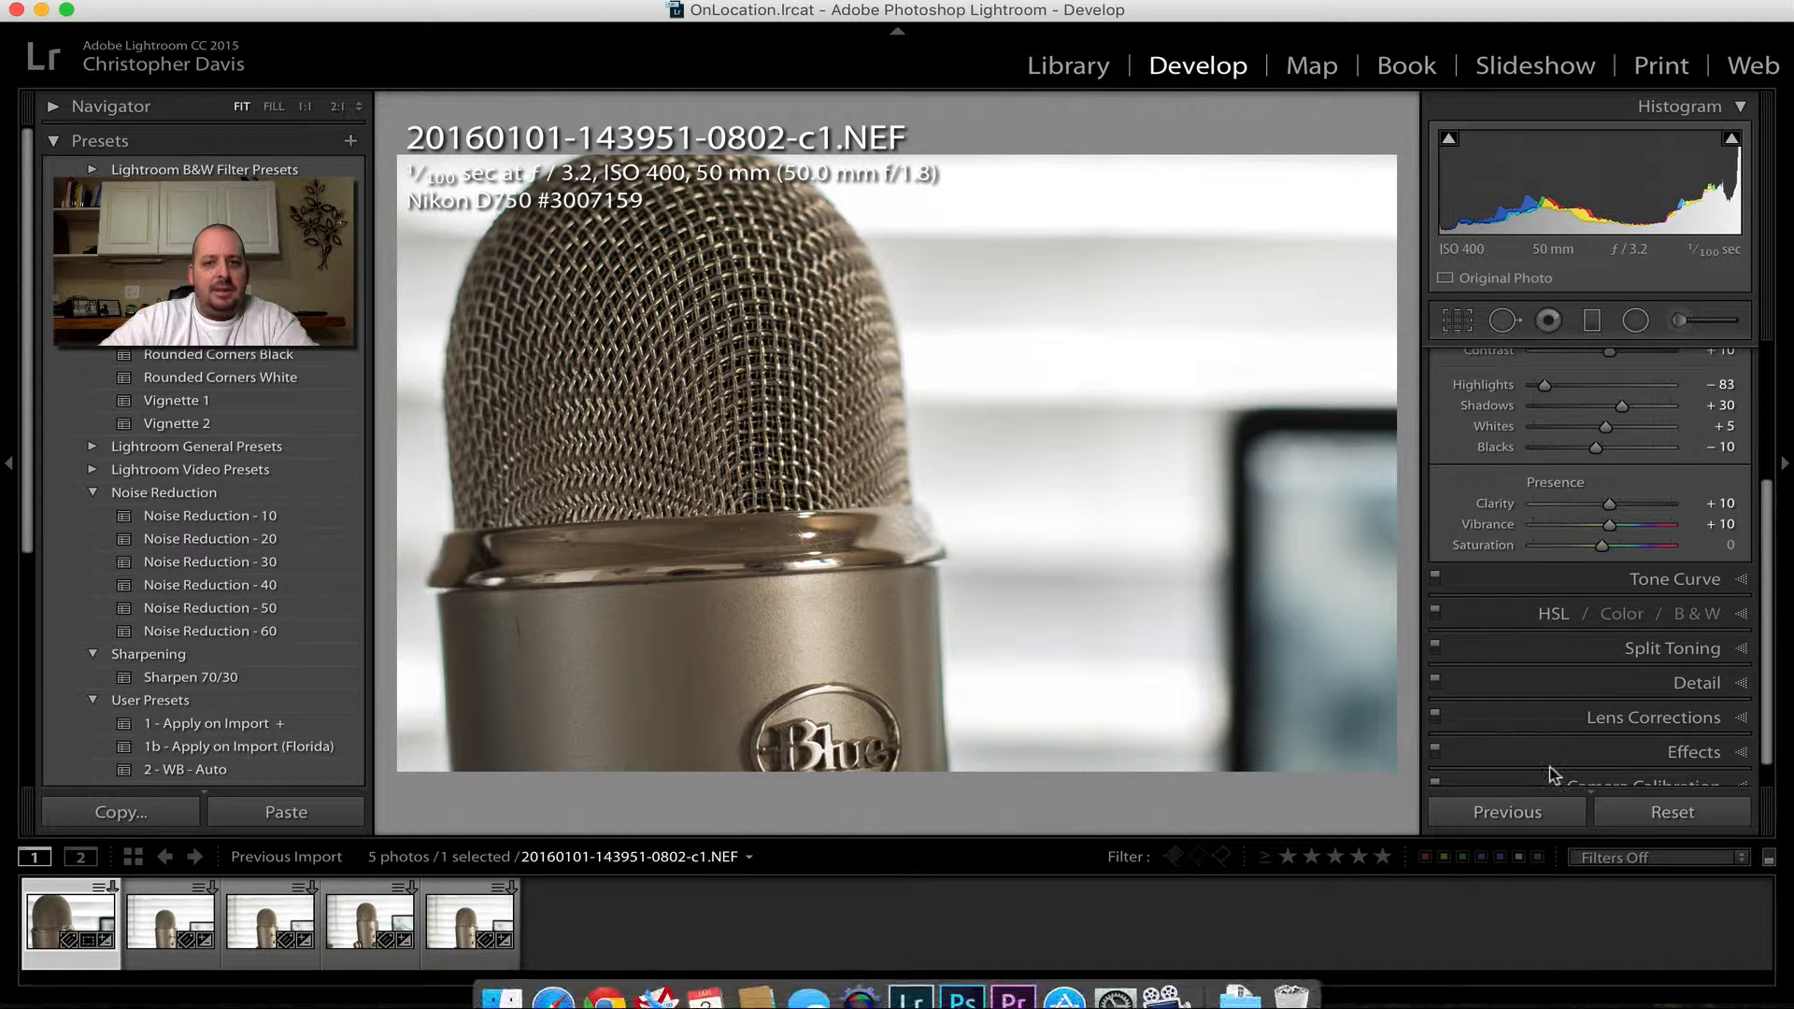
{"action": "scroll", "coordinate": [1589, 560], "scroll_direction": "up", "scroll_amount": 5}
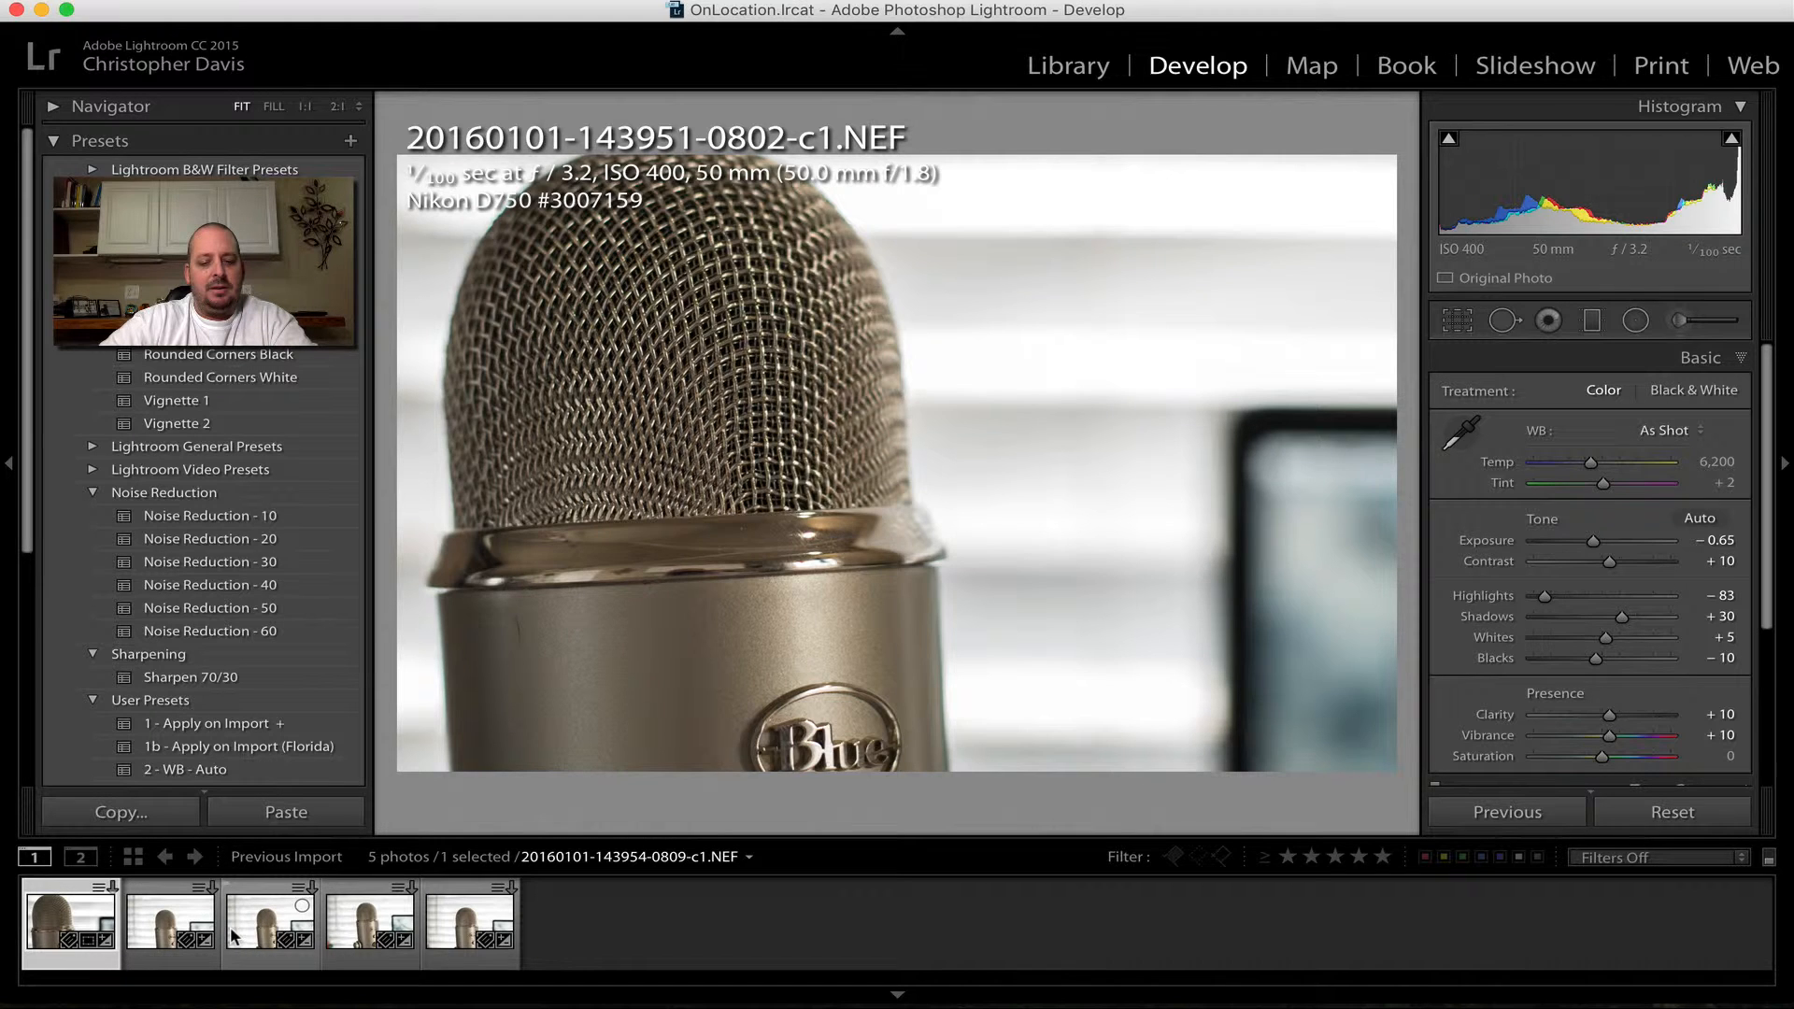
- Copy the first photo's develop settings, leaving White Balance and Crop out
{"action": "key", "text": "super+shift+c"}
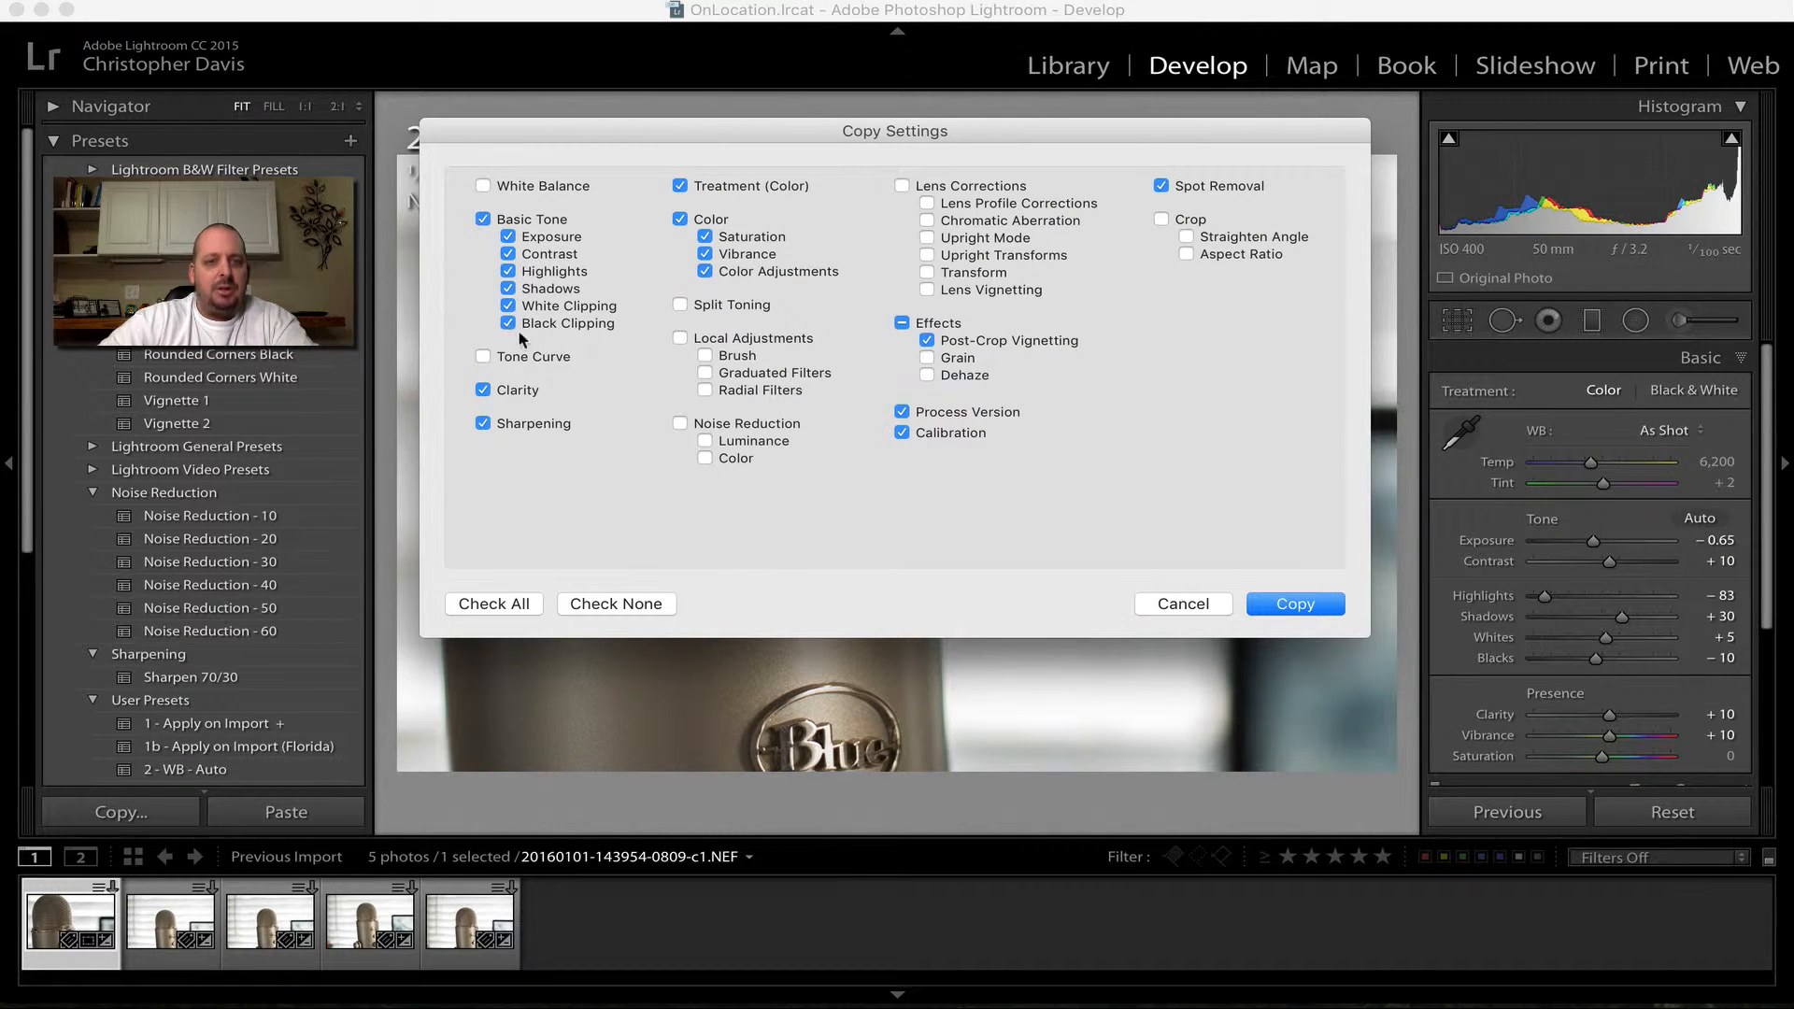
{"action": "left_click", "coordinate": [1308, 612]}
- Paste the copied develop settings onto the other four photos
{"action": "left_click", "coordinate": [131, 919]}
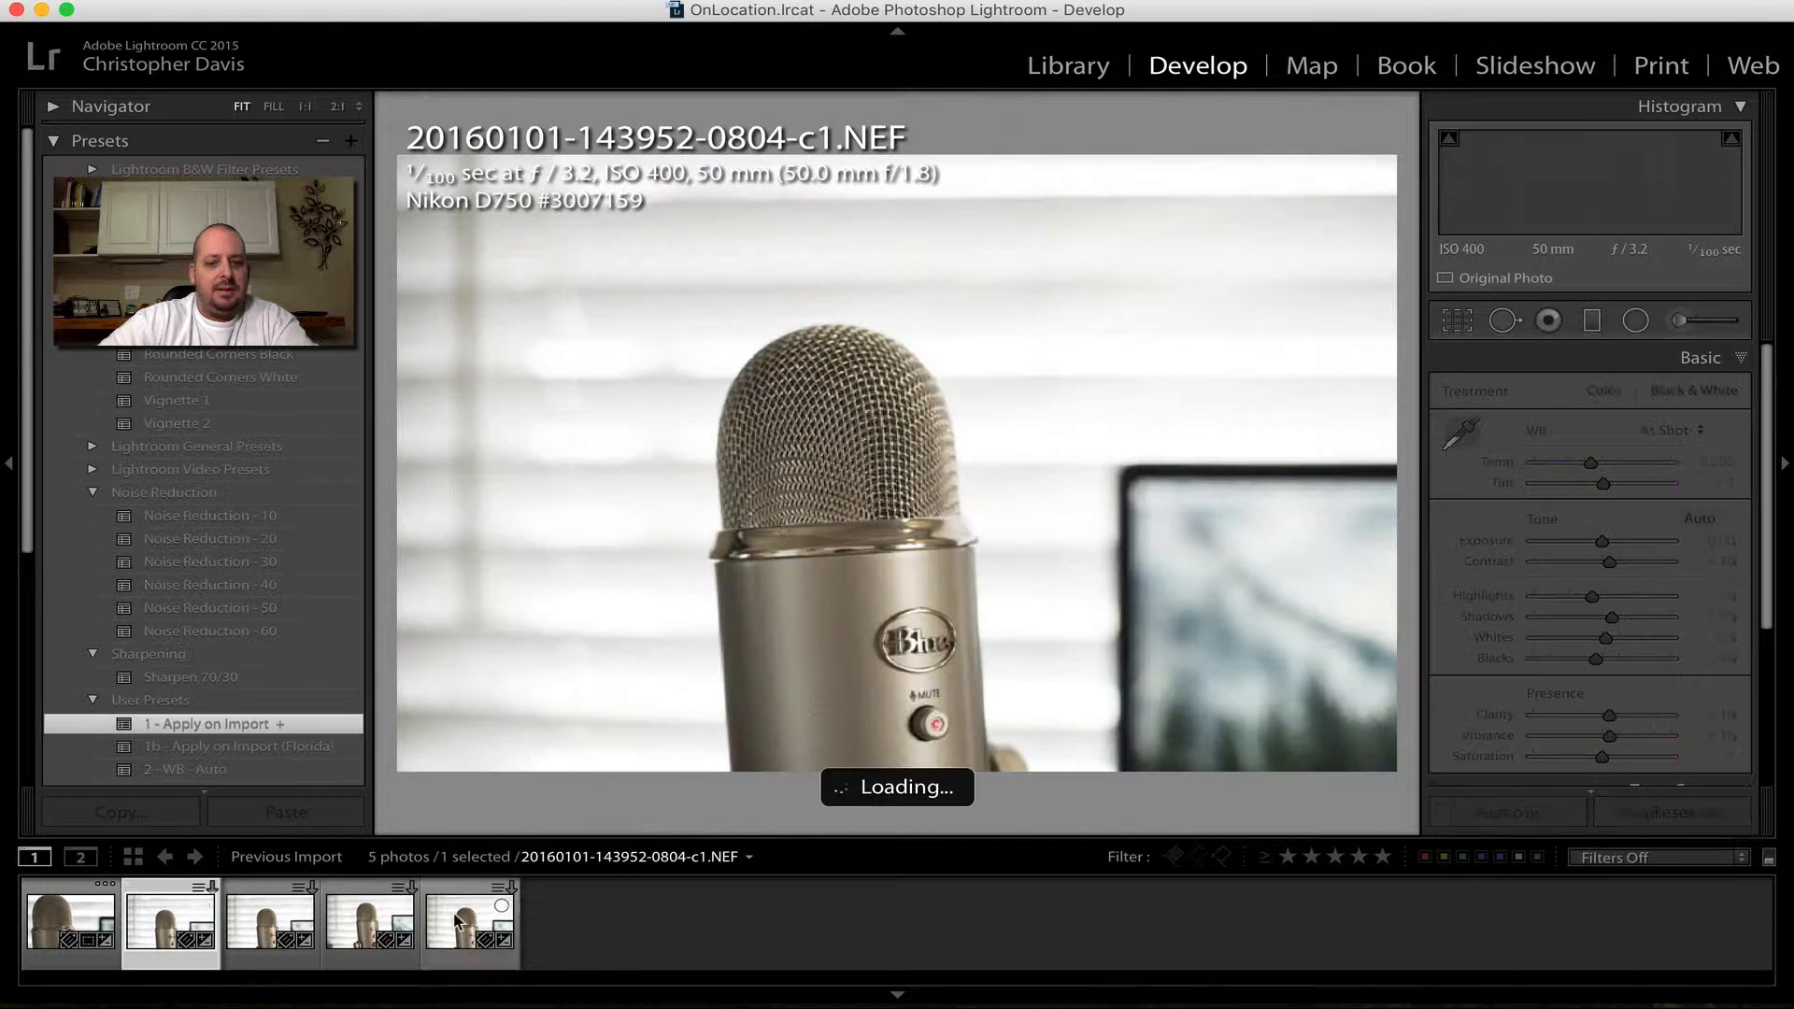
{"action": "left_click", "coordinate": [458, 920], "text": "shift"}
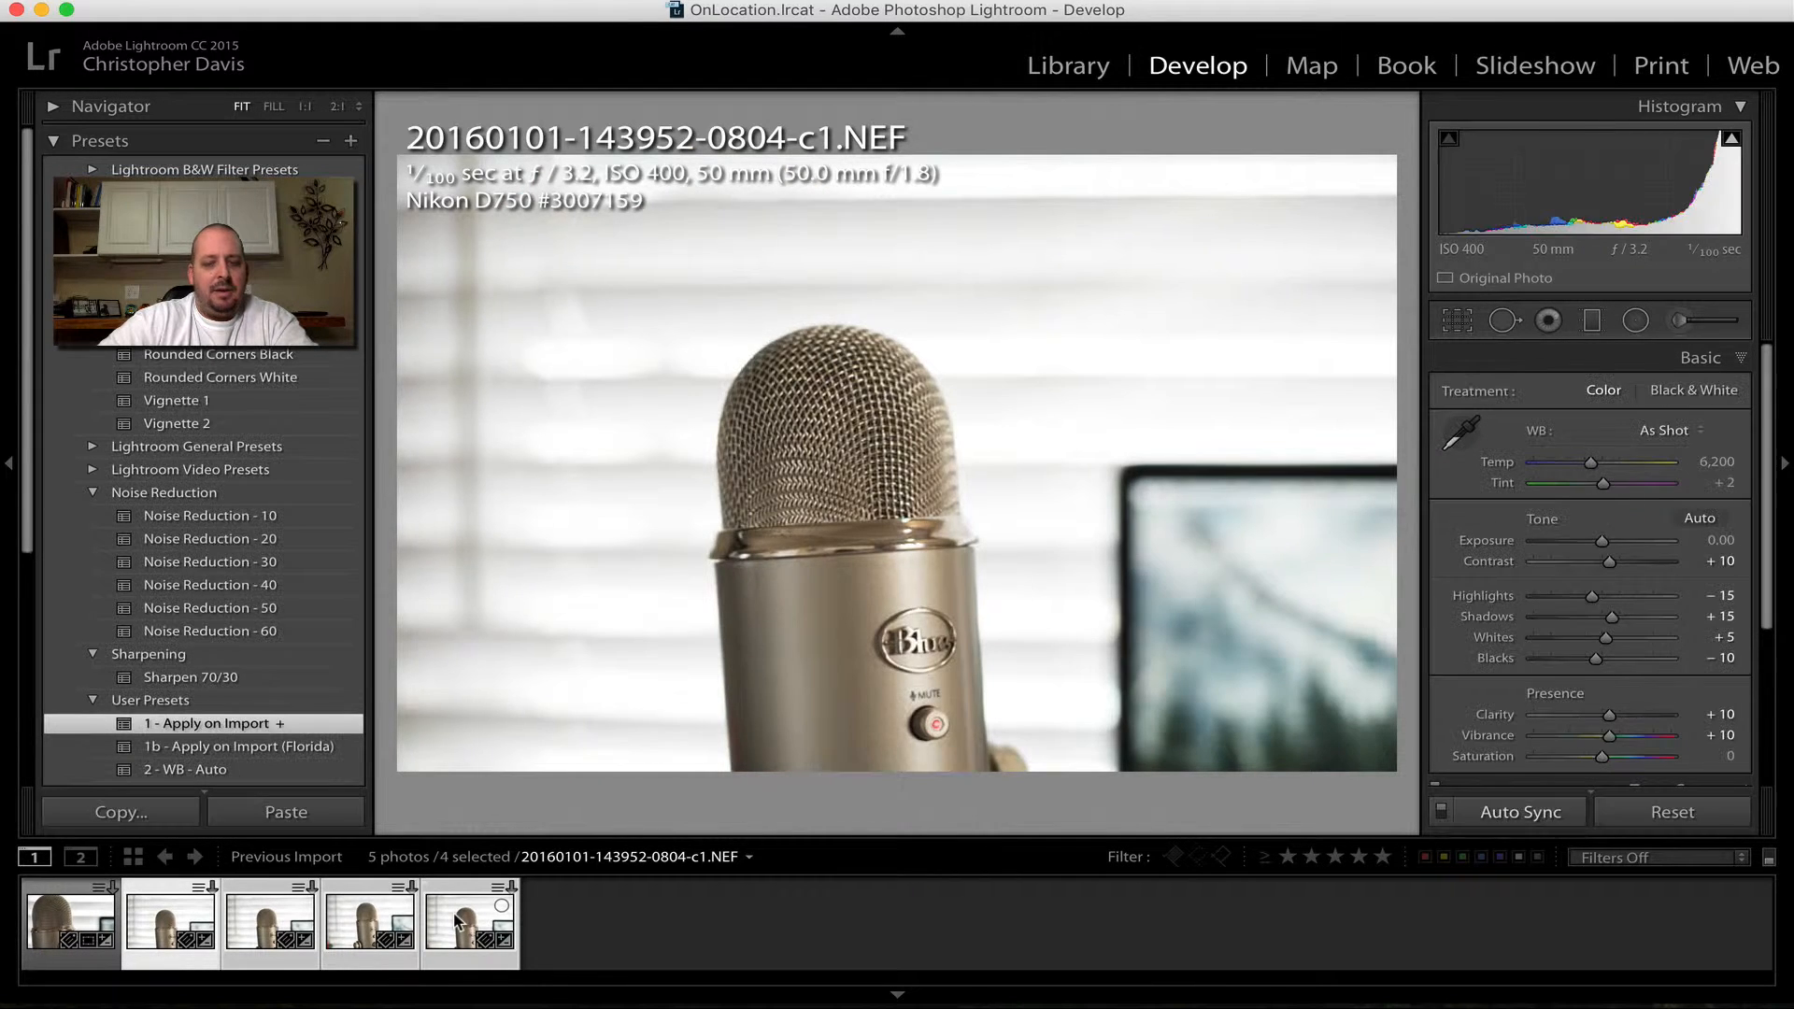
{"action": "key", "text": "super+shift+v"}
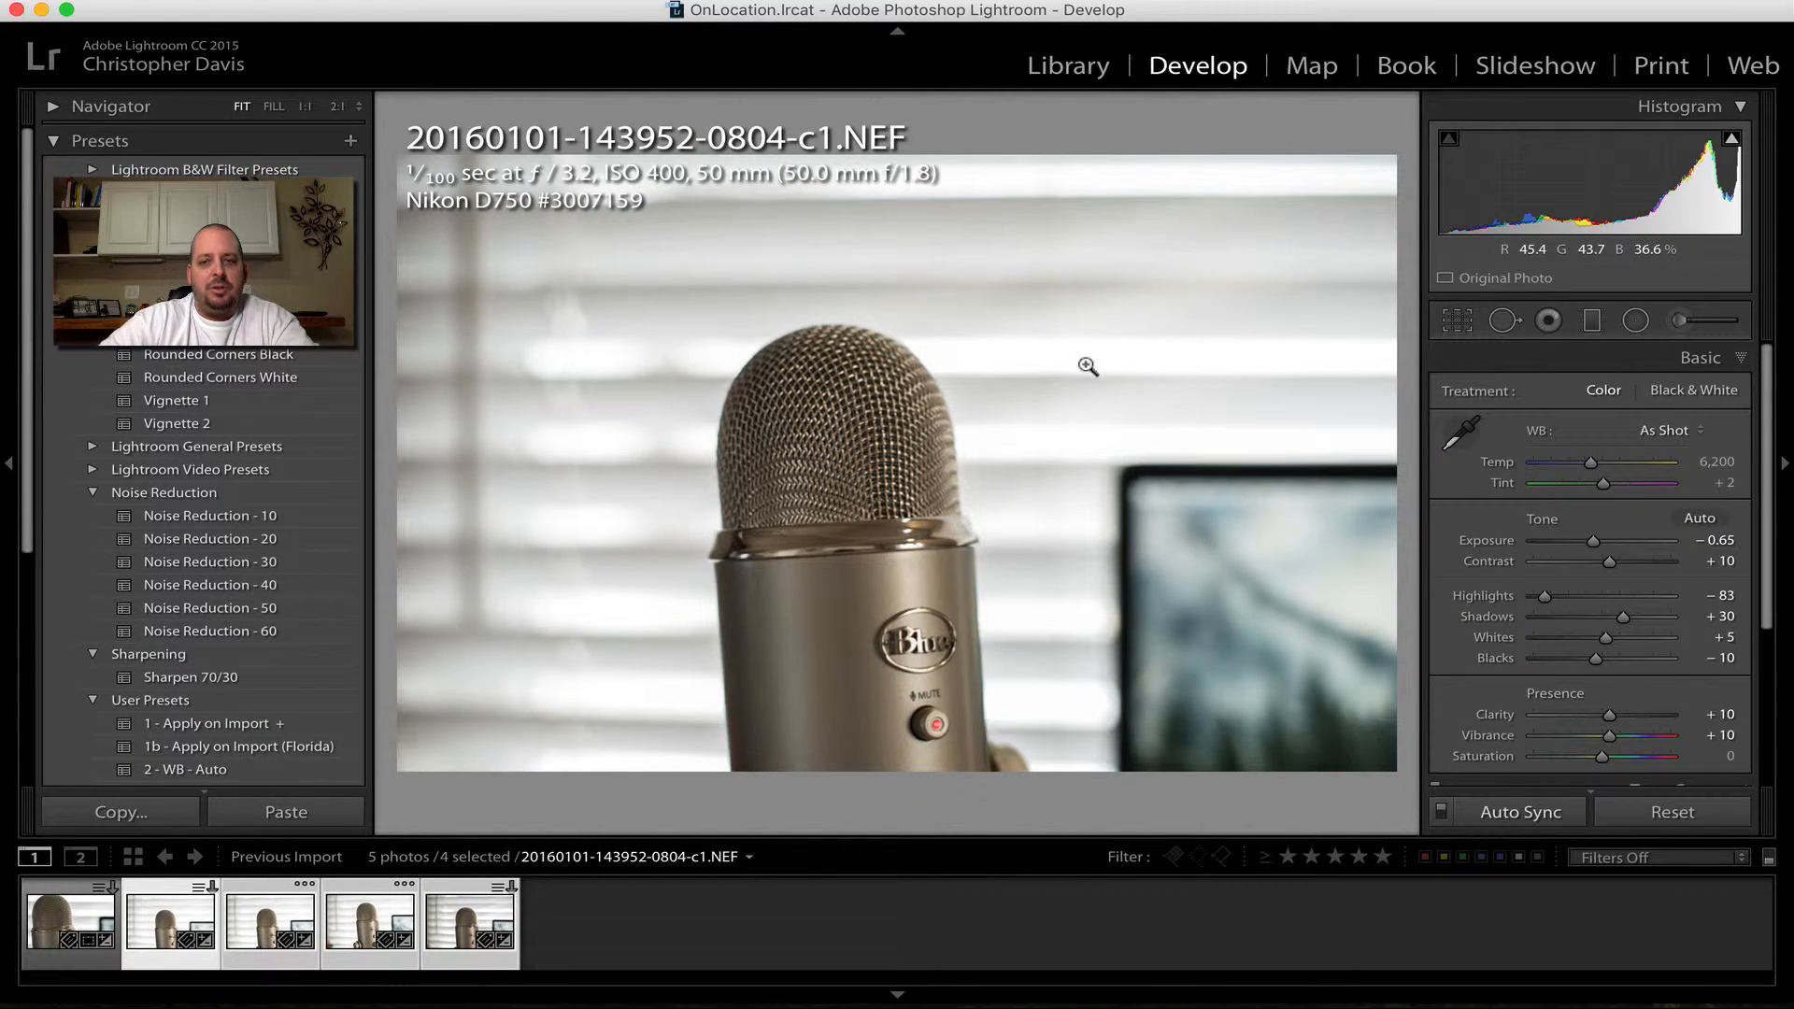
- Crop the second photo to a vertical frame tightly around the microphone, keeping the original aspect, and apply the crop
{"action": "left_click", "coordinate": [645, 935]}
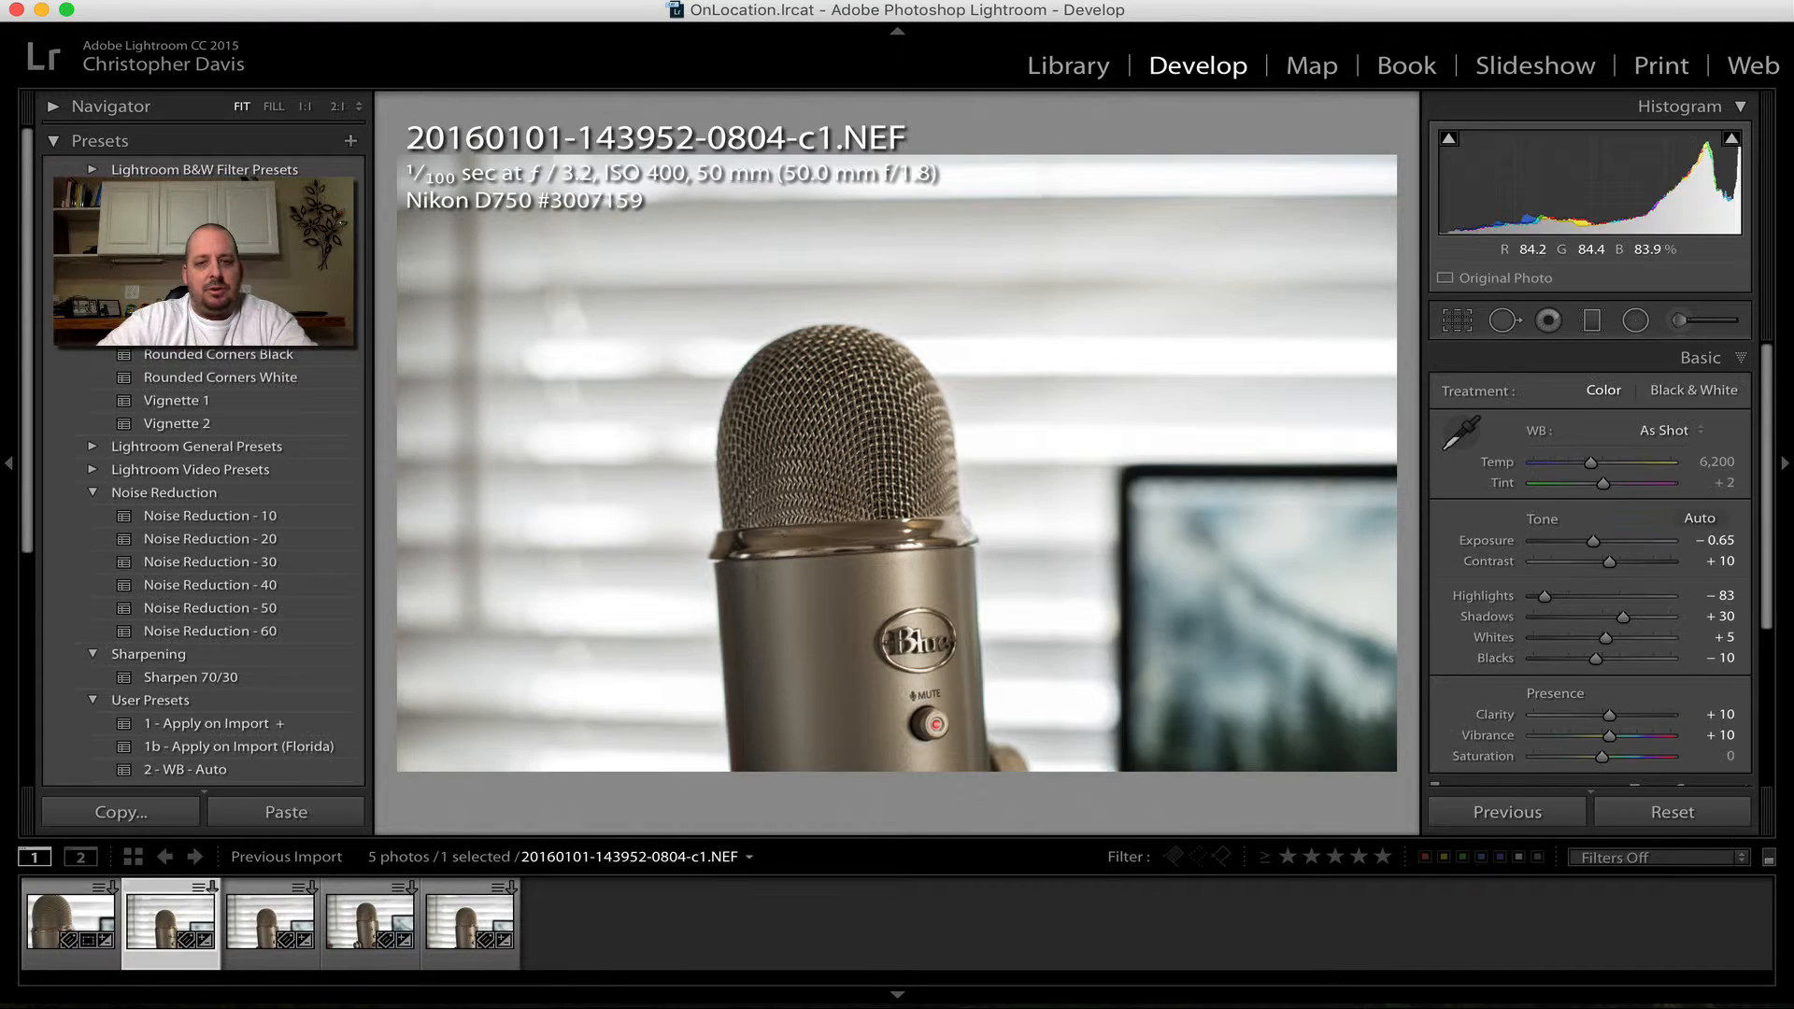
{"action": "key", "text": "r"}
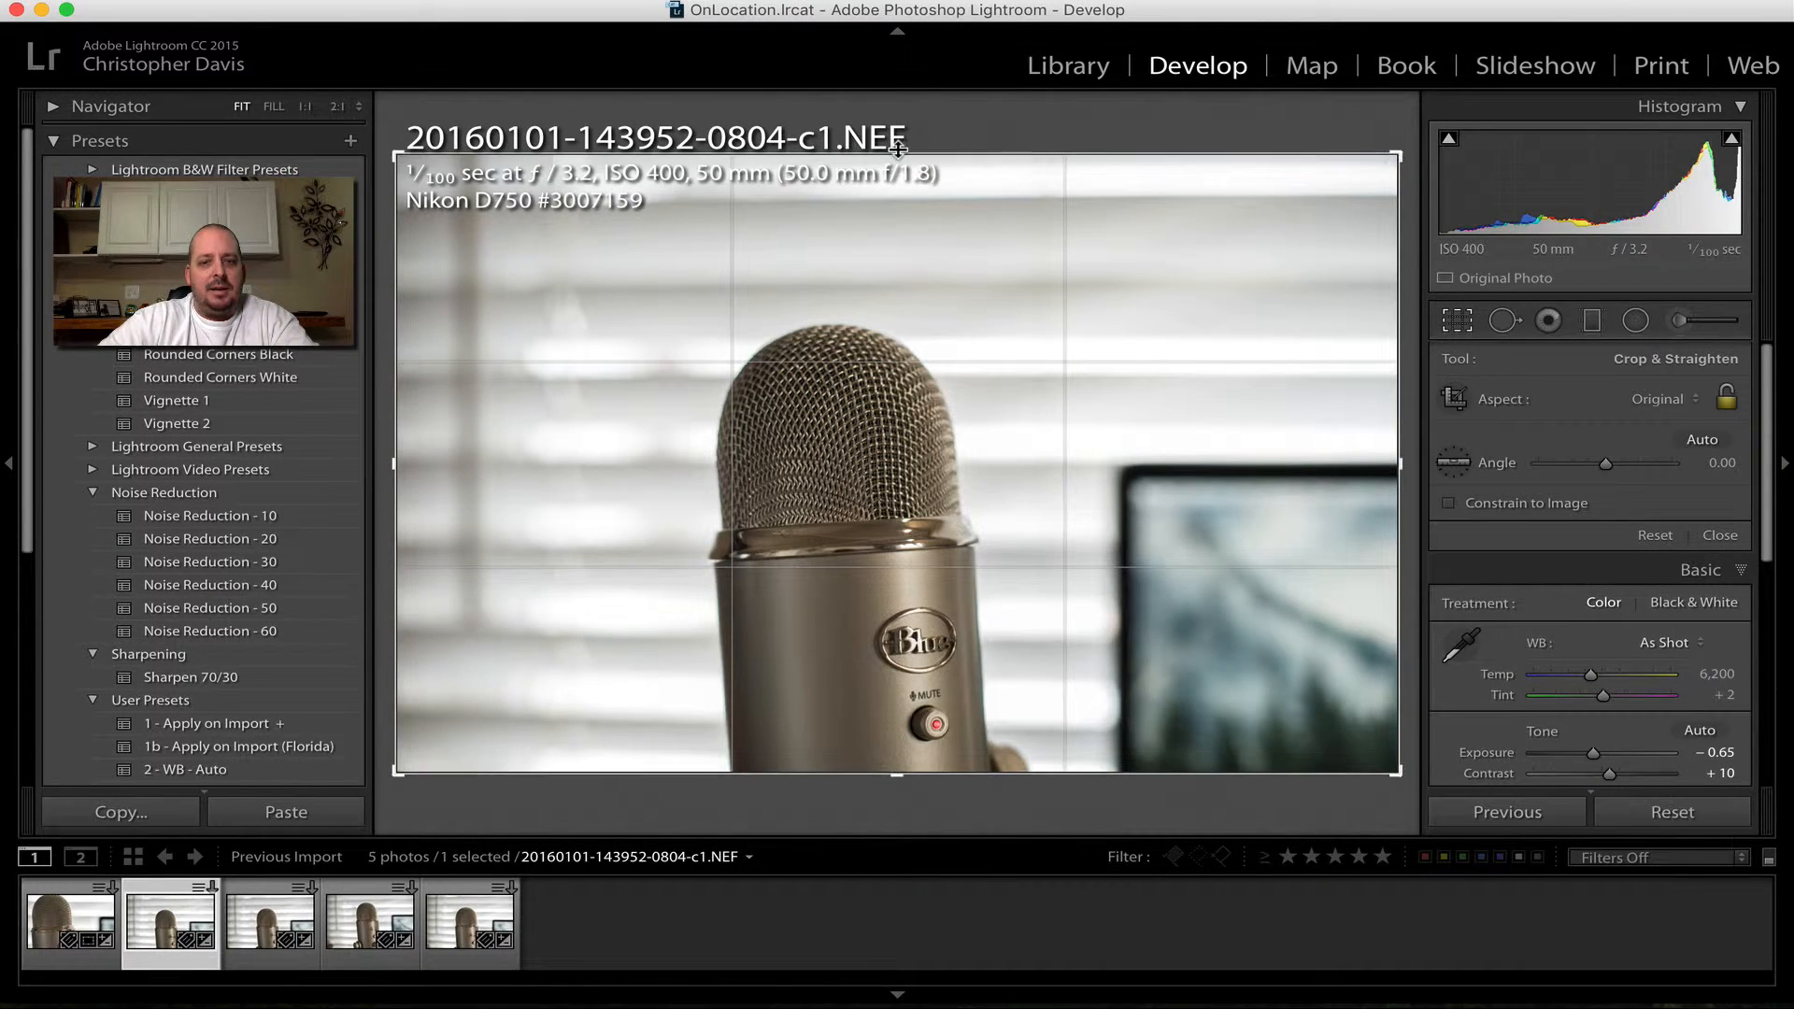
{"action": "key", "text": "x"}
{"action": "left_click_drag", "start_coordinate": [1123, 152], "coordinate": [1101, 182]}
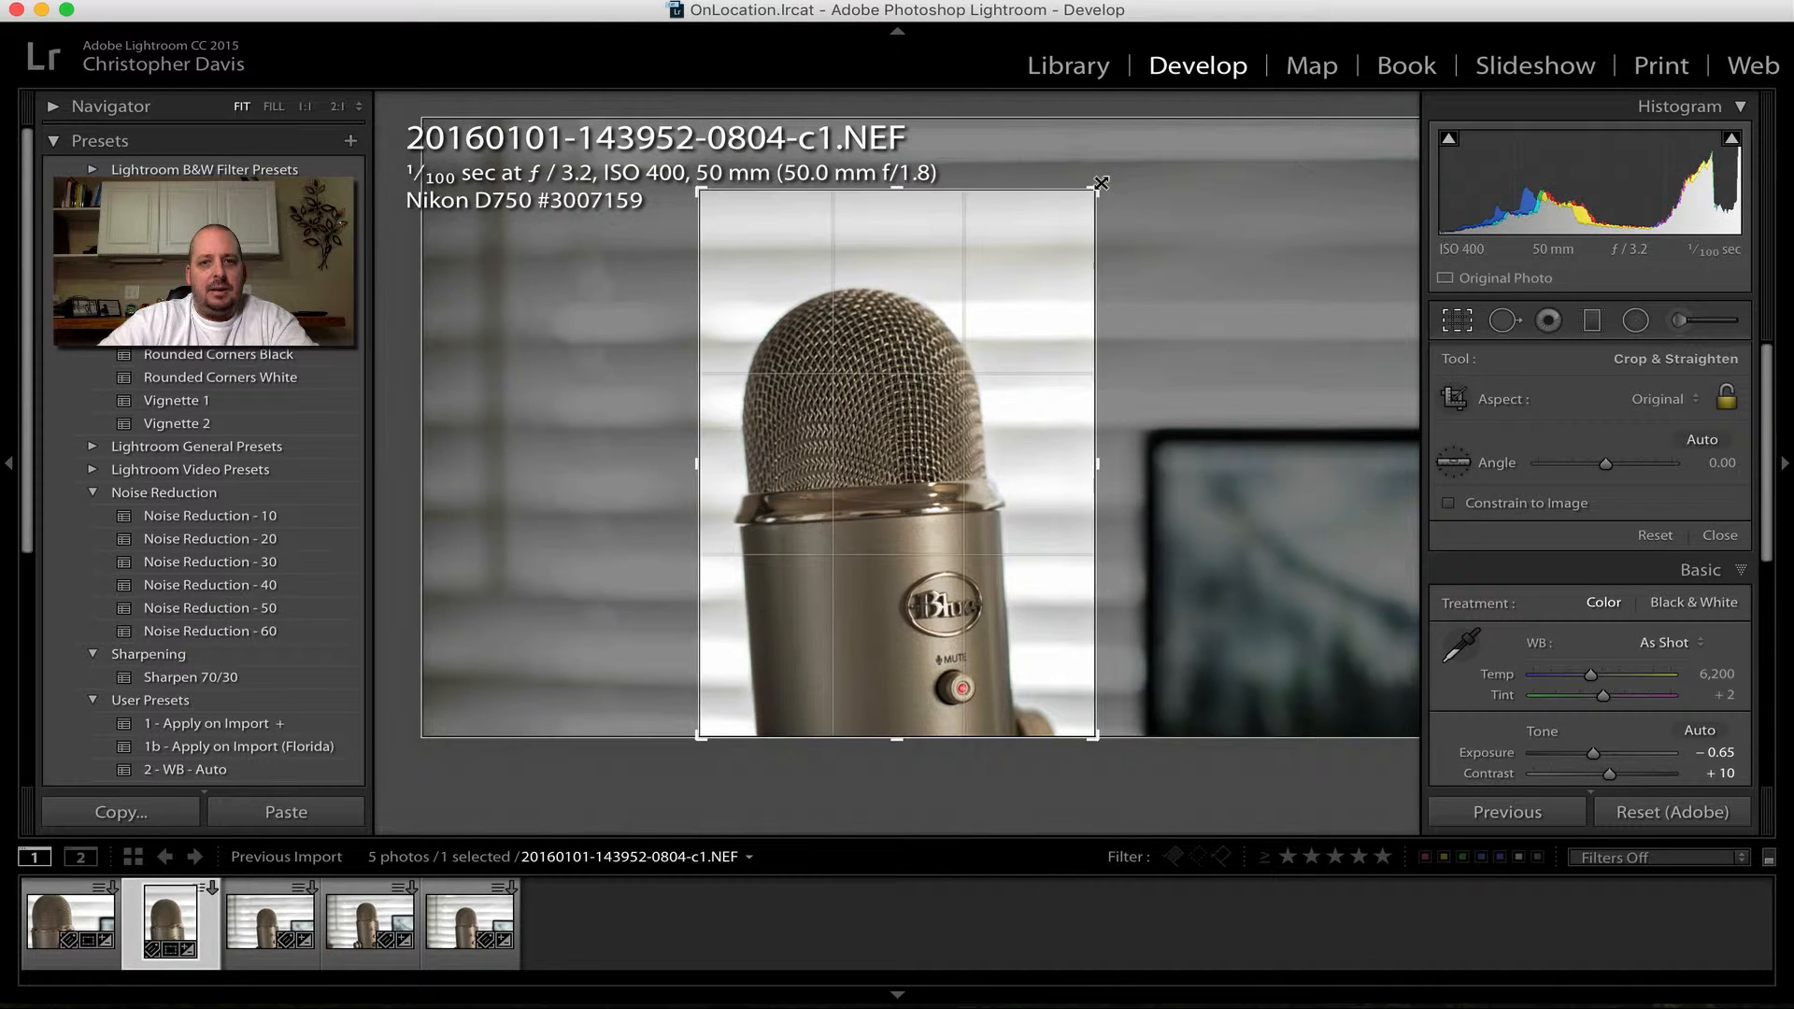
{"action": "key", "text": "Return"}
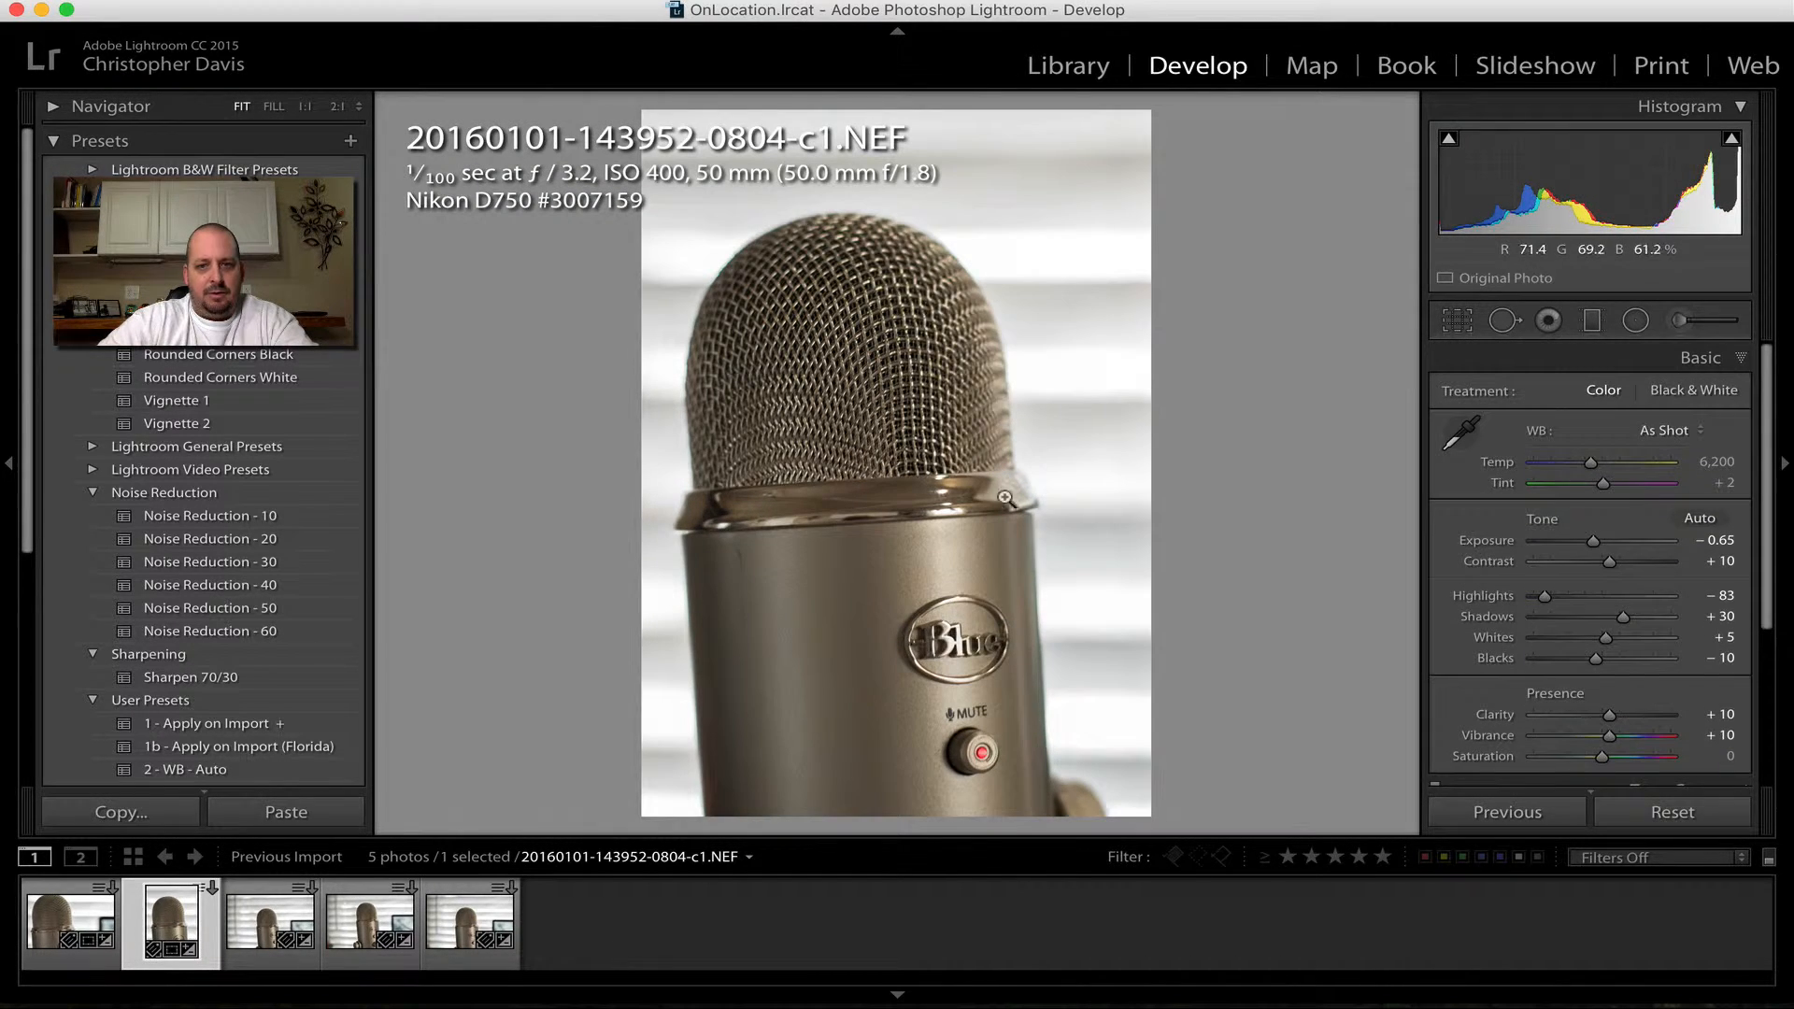
- Flag the last three photos as rejected and delete the rejected photos from disk
{"action": "left_click", "coordinate": [254, 926]}
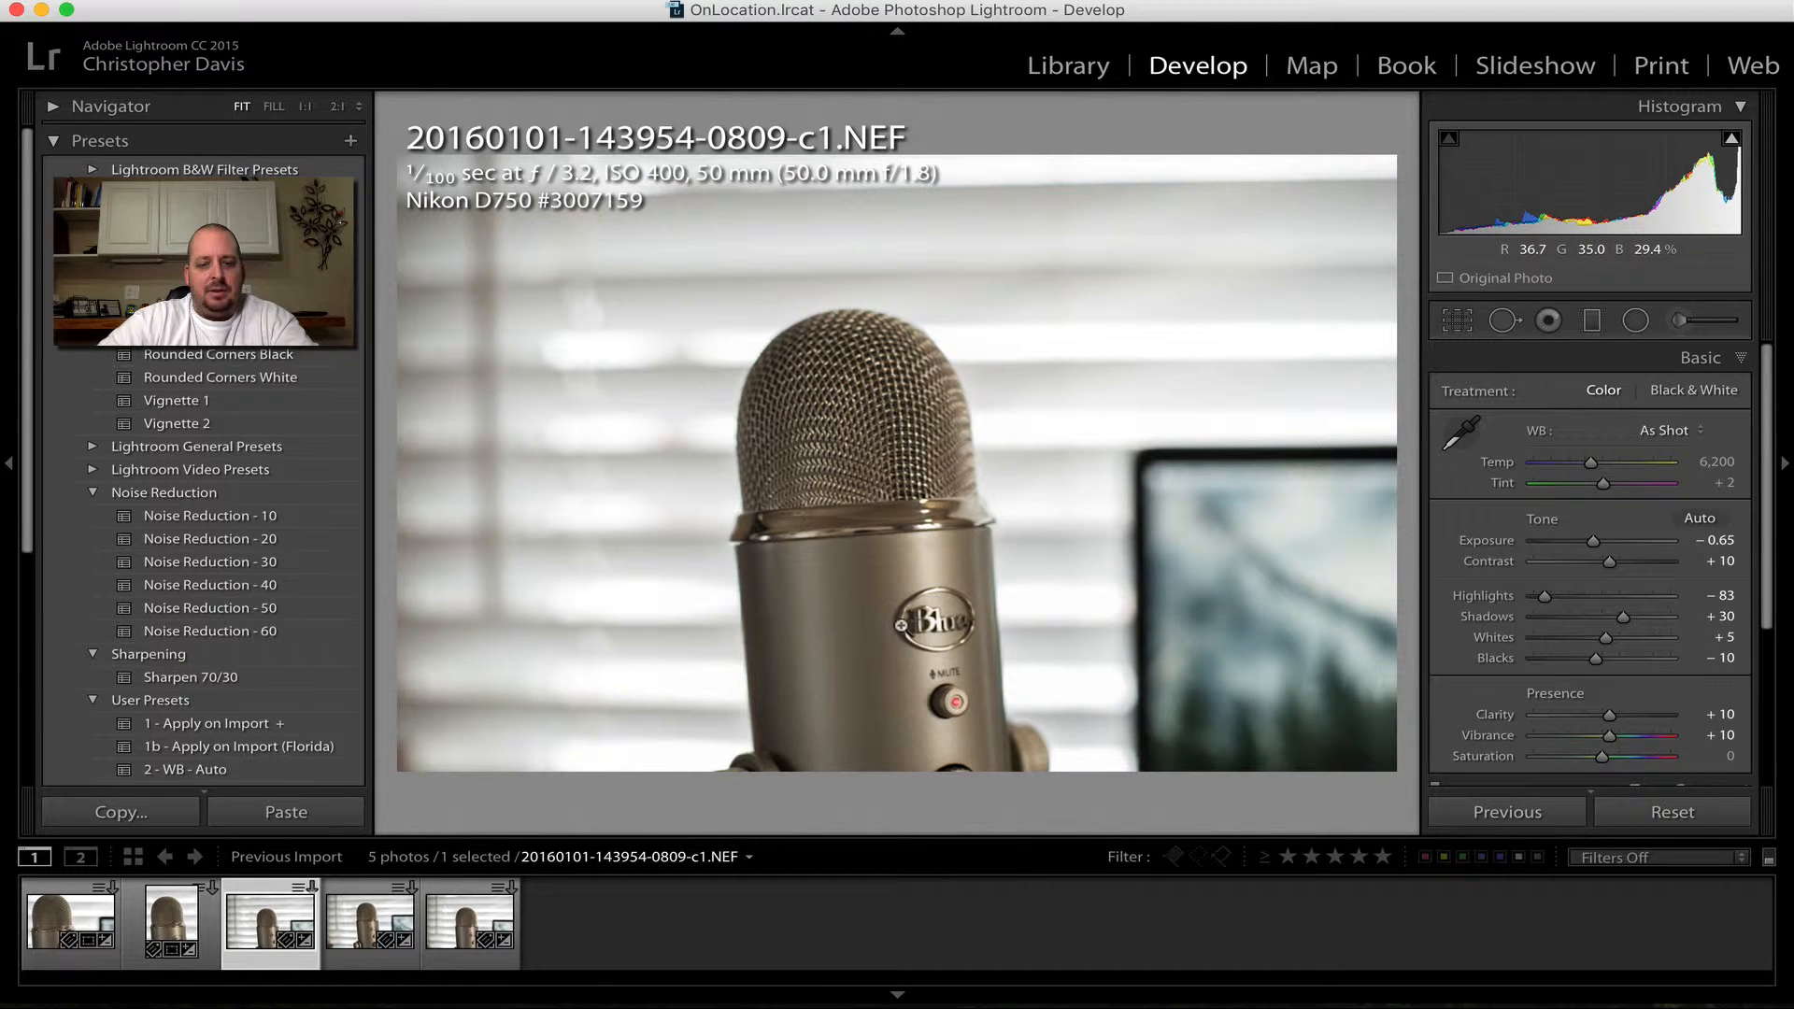
{"action": "key", "text": "x"}
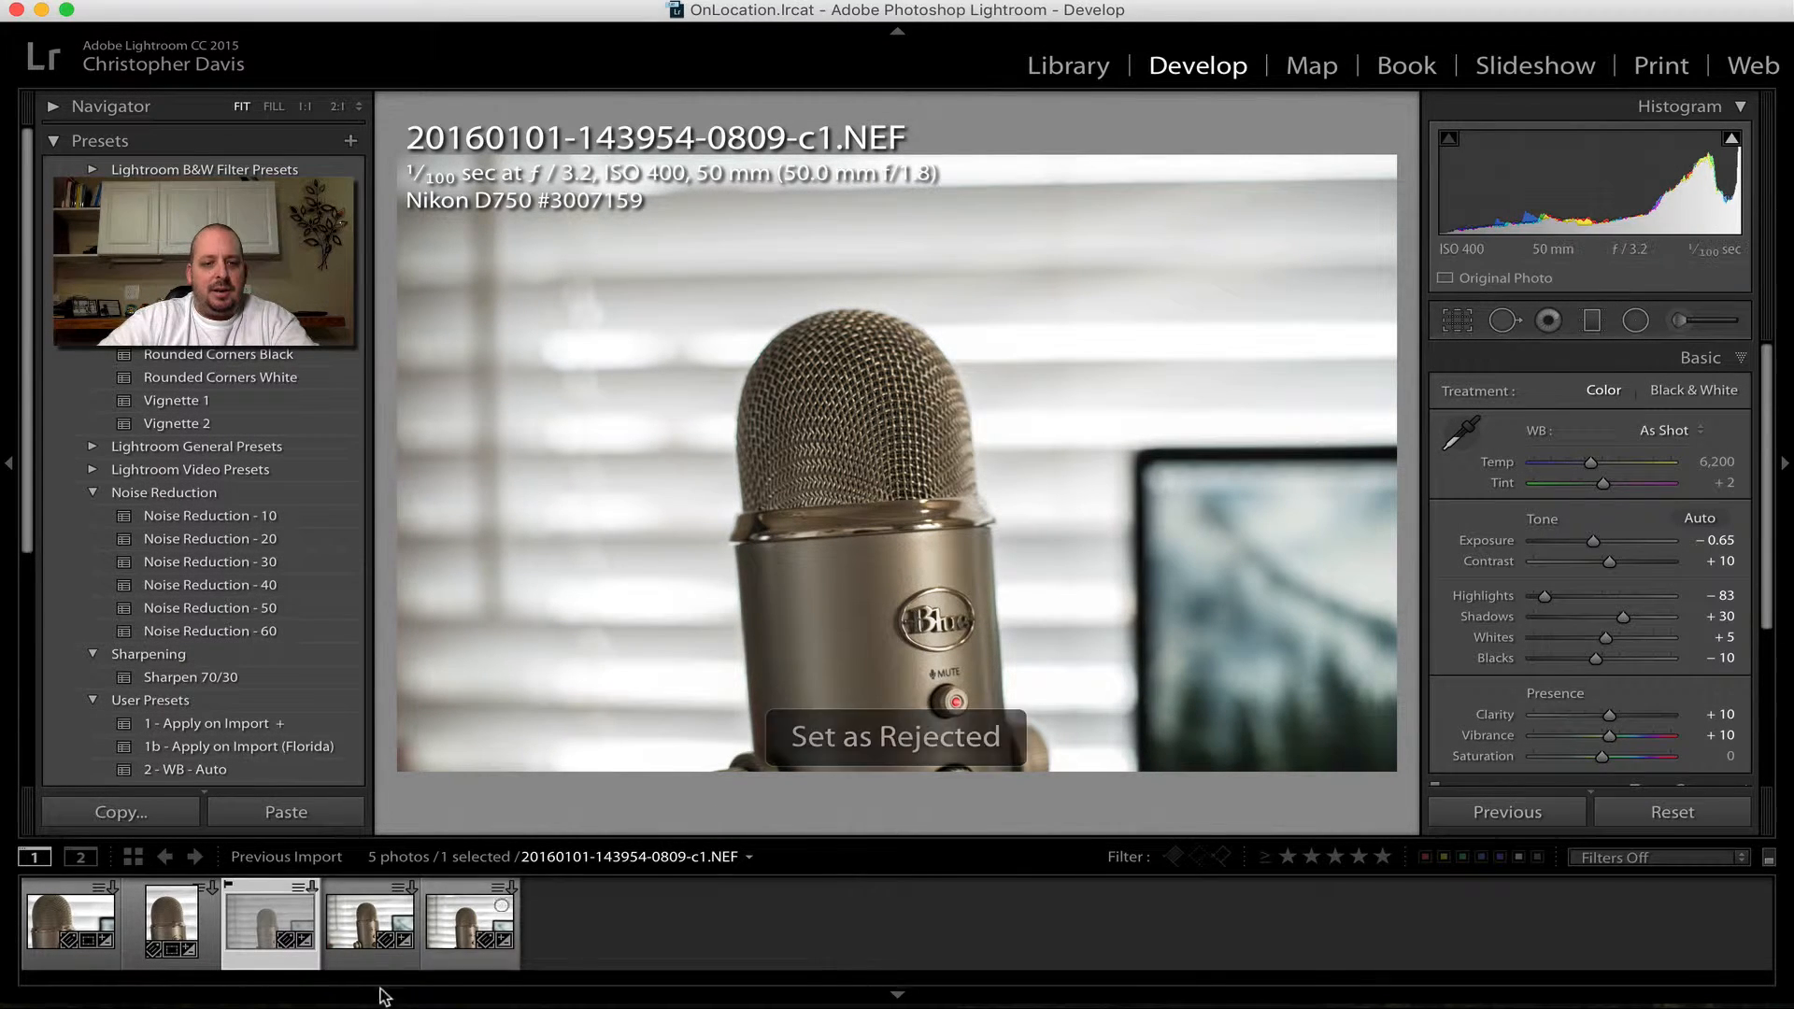
{"action": "left_click", "coordinate": [351, 939]}
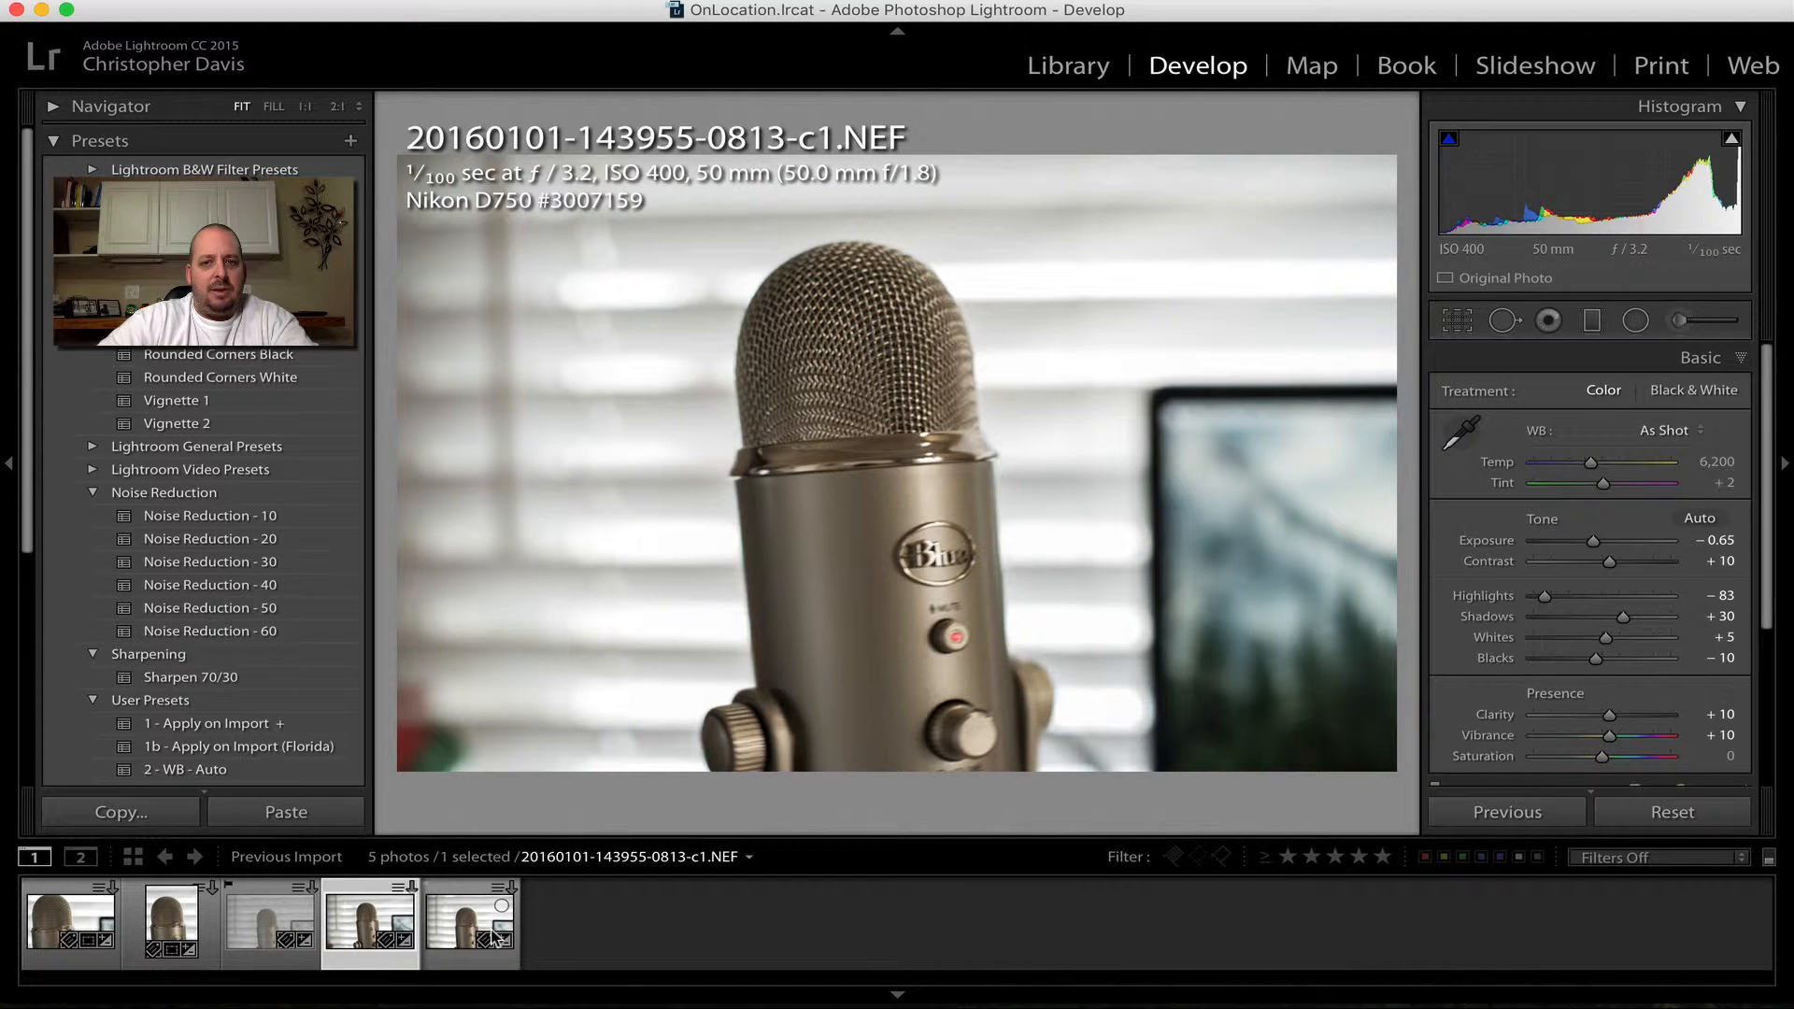
{"action": "key", "text": "x"}
{"action": "left_click", "coordinate": [441, 925]}
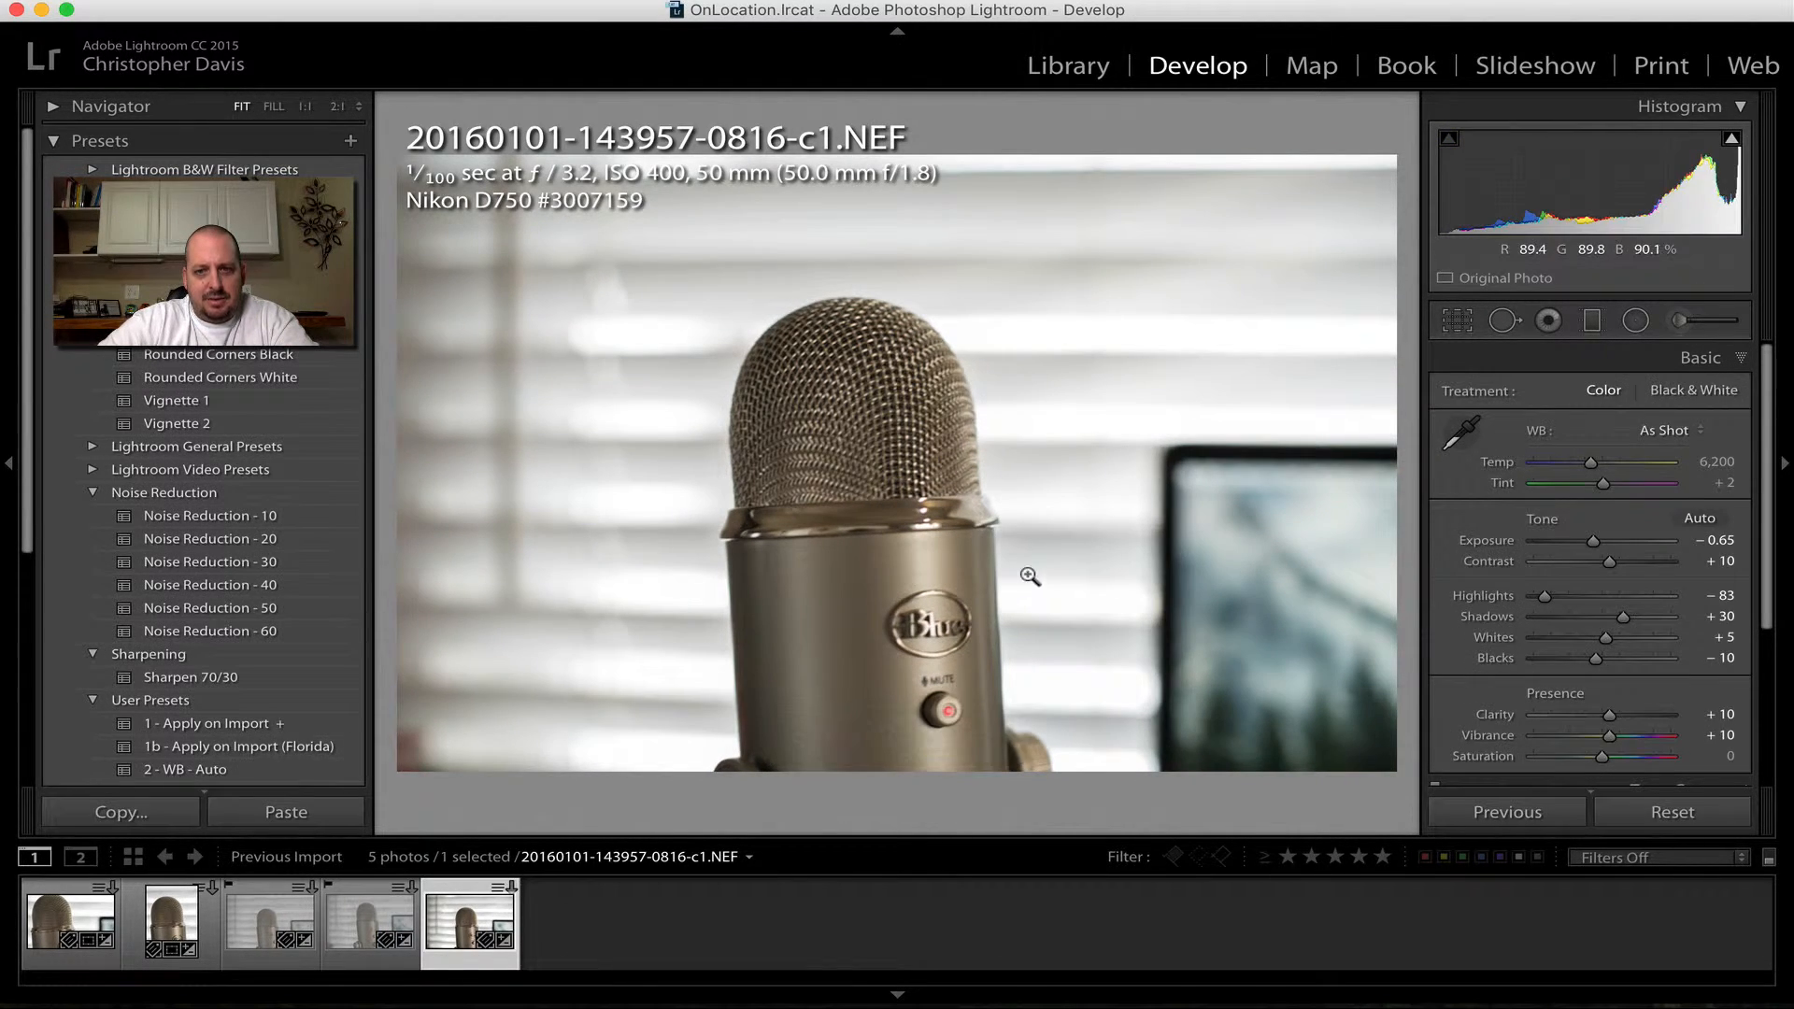
{"action": "key", "text": "x"}
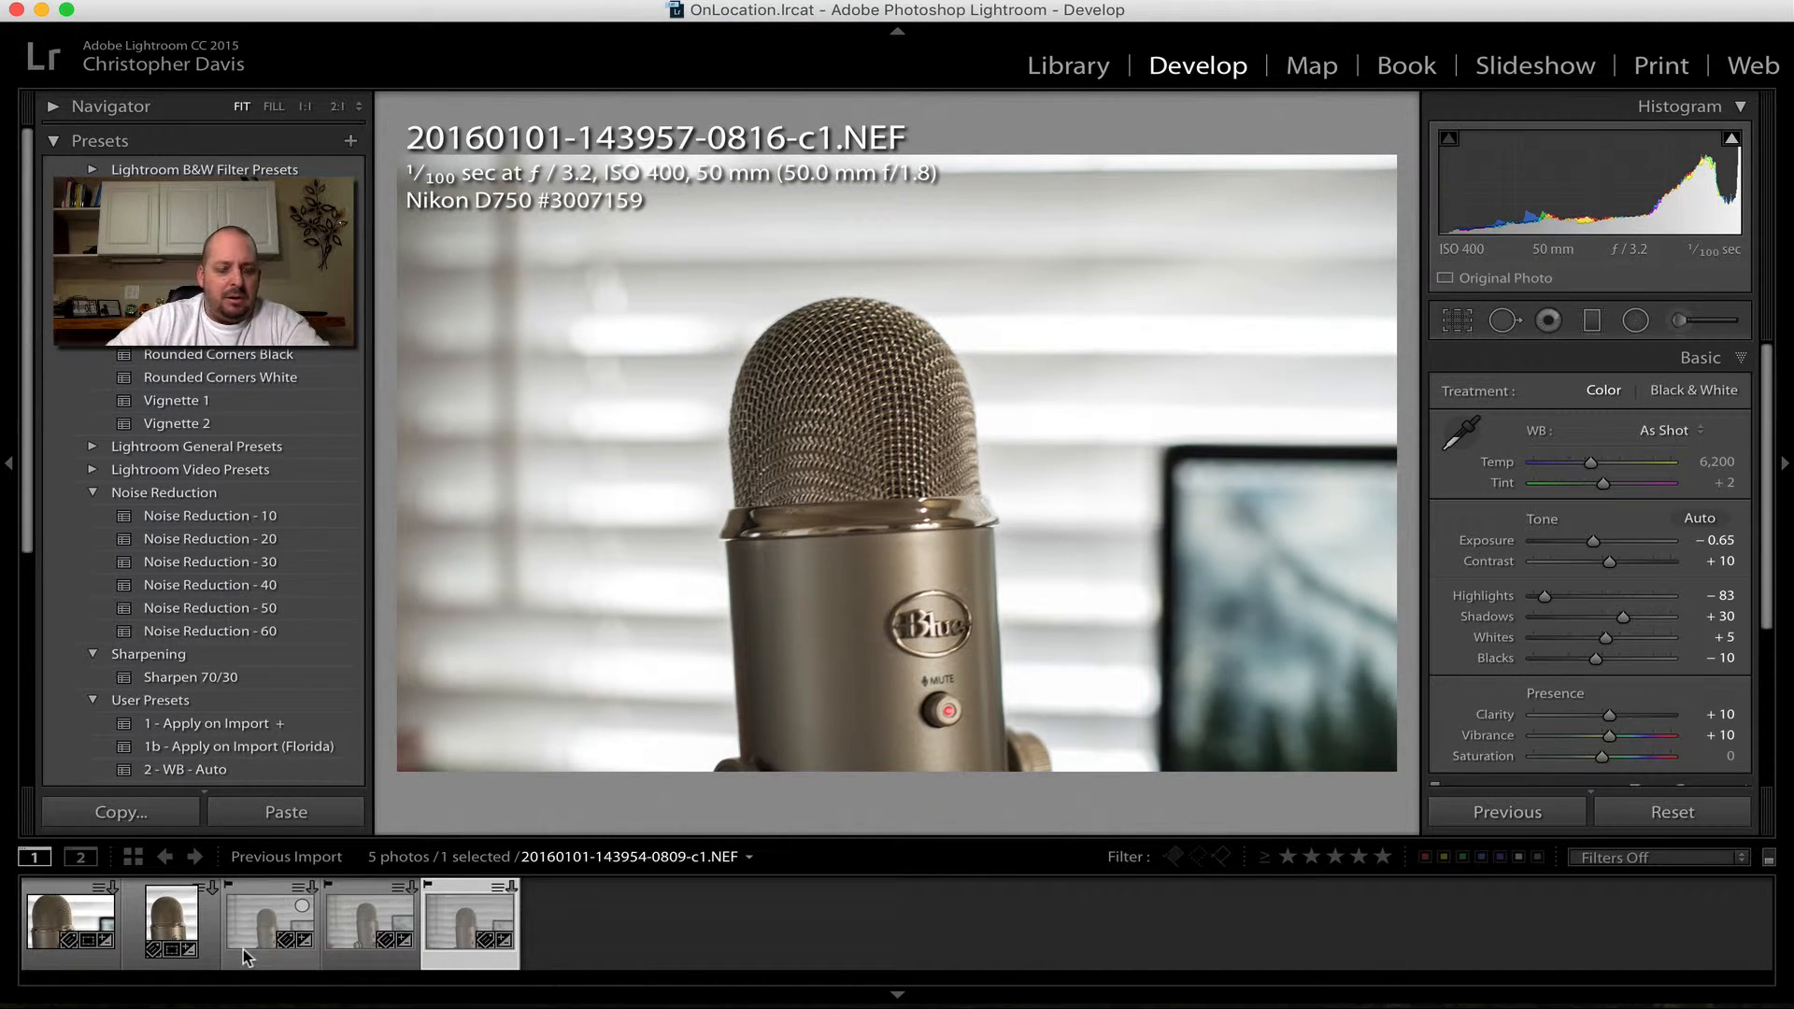
{"action": "key", "text": "super+BackSpace"}
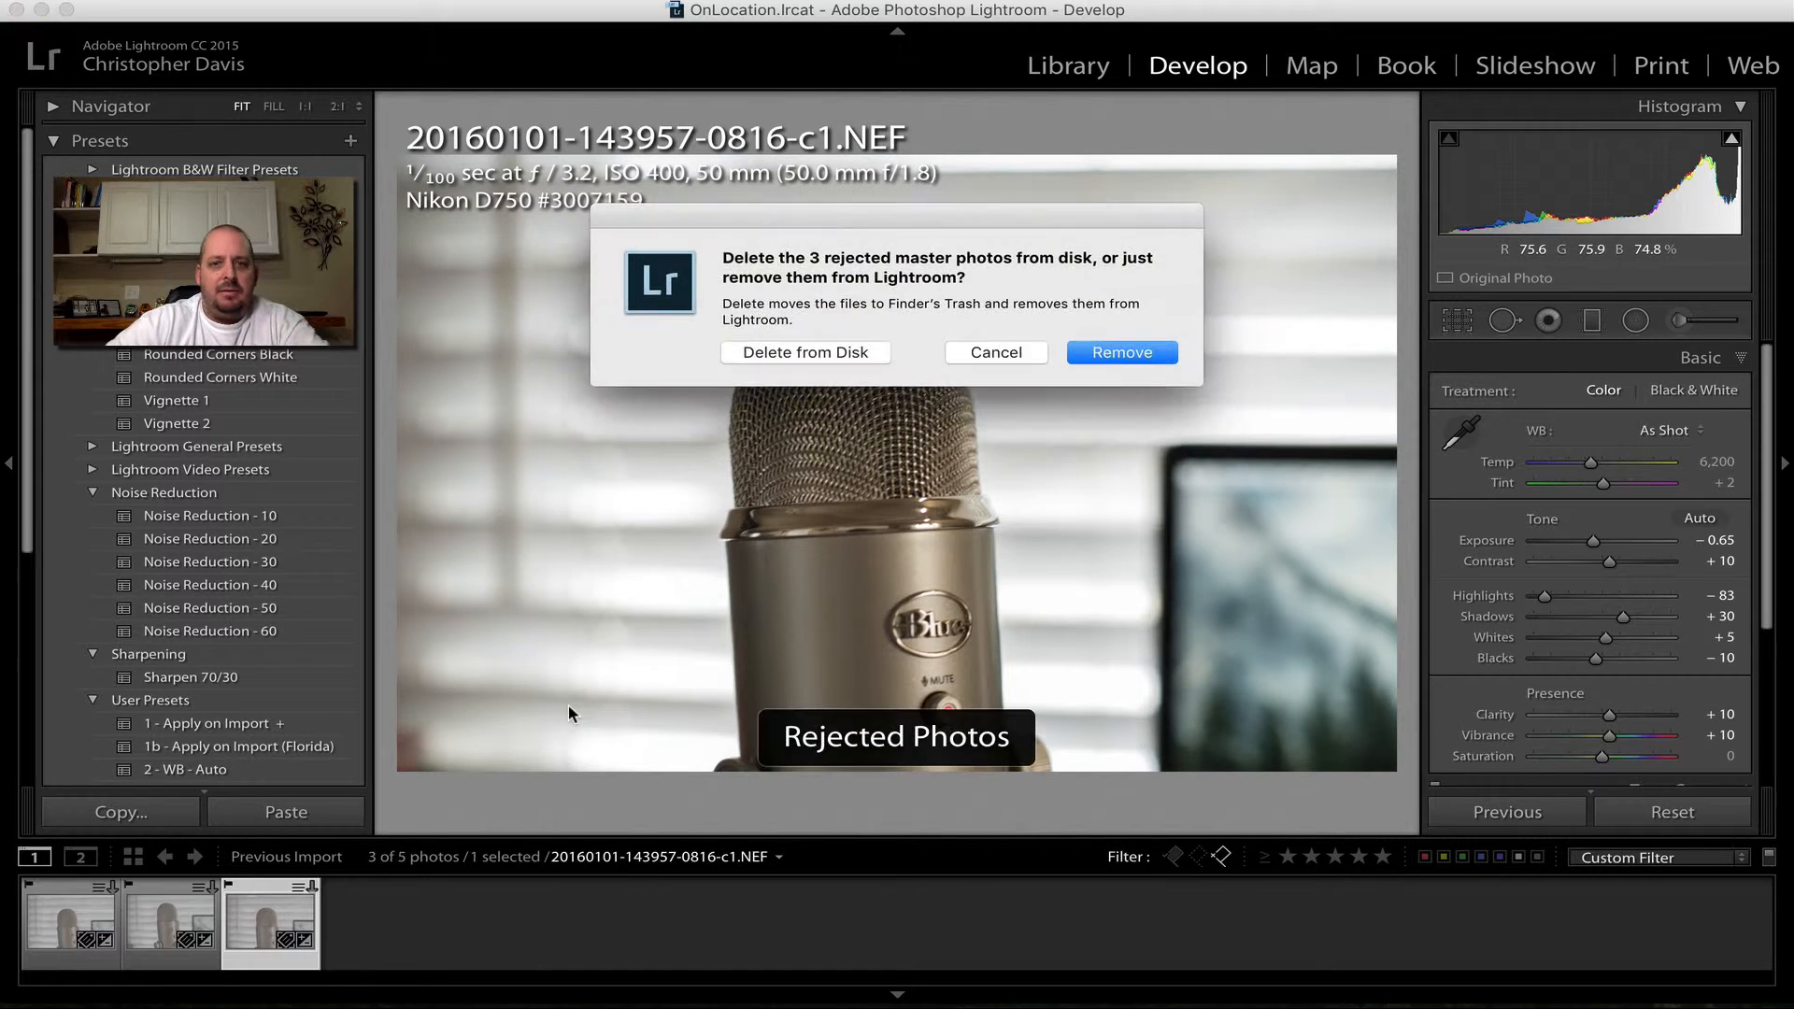
{"action": "left_click", "coordinate": [848, 353]}
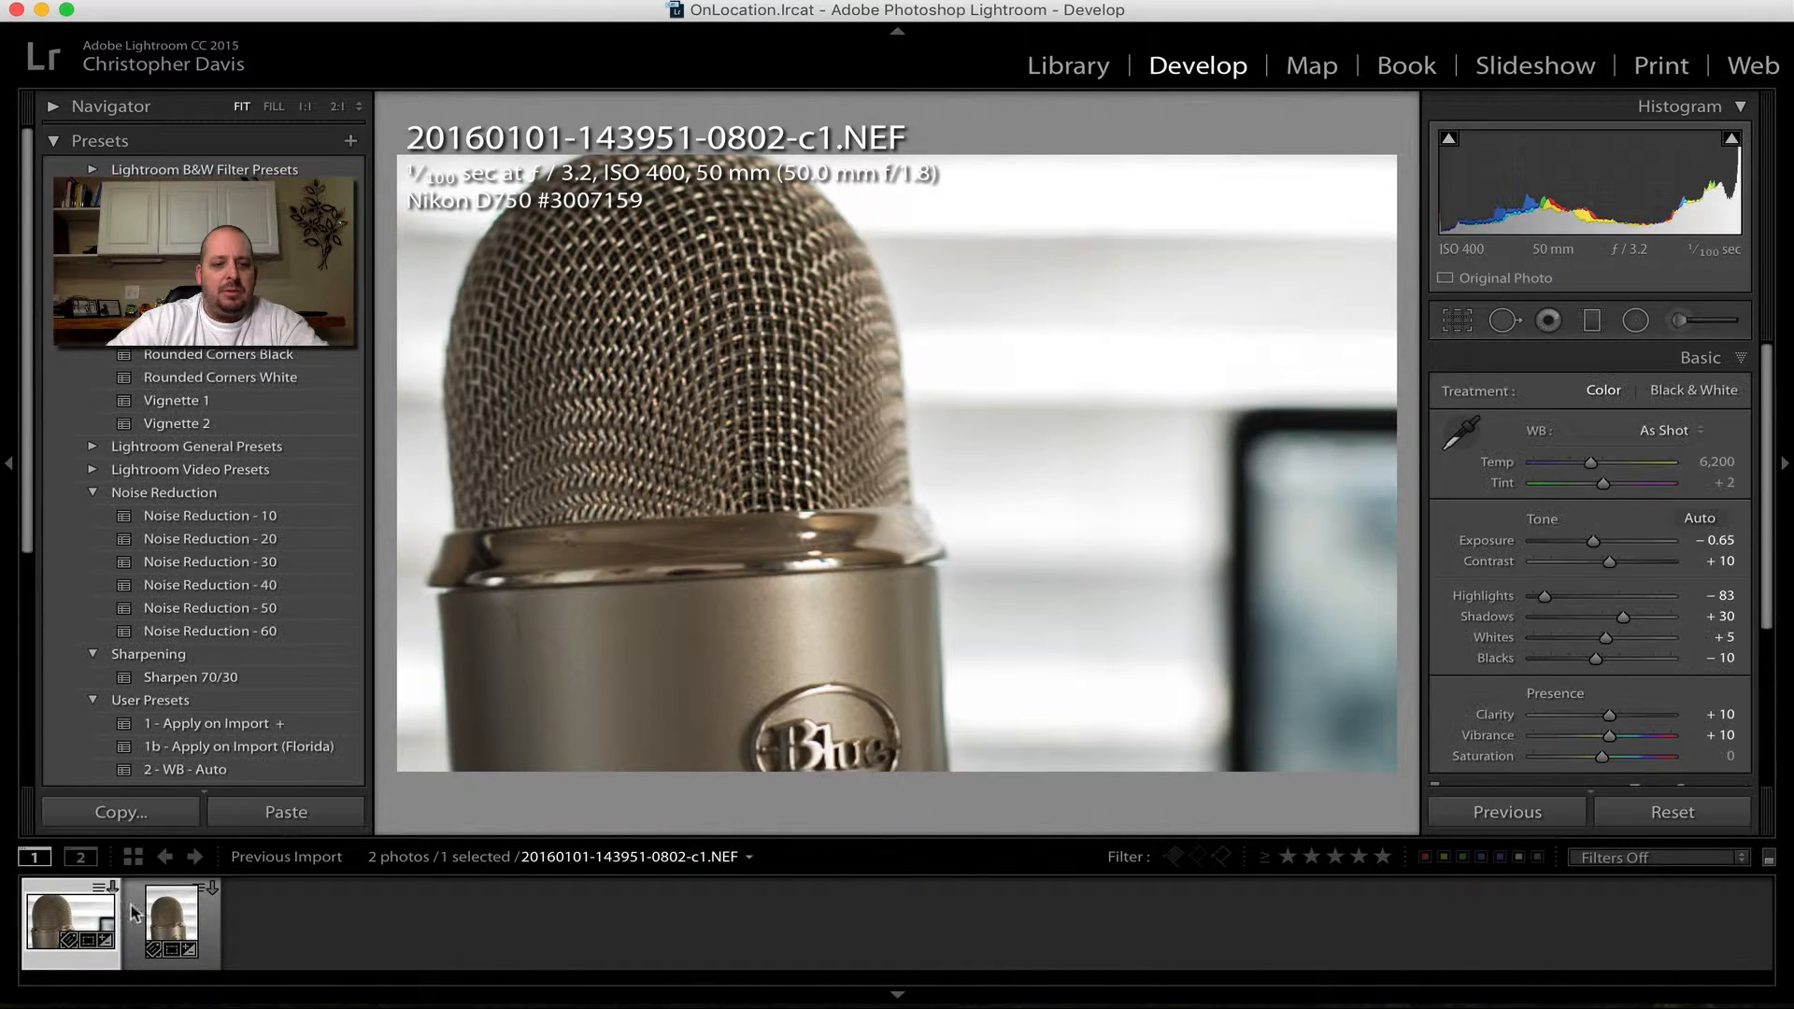
- Export the landscape microphone photo from the Library grid as a JPEG into an Exports subfolder named Sample
{"action": "key", "text": "g"}
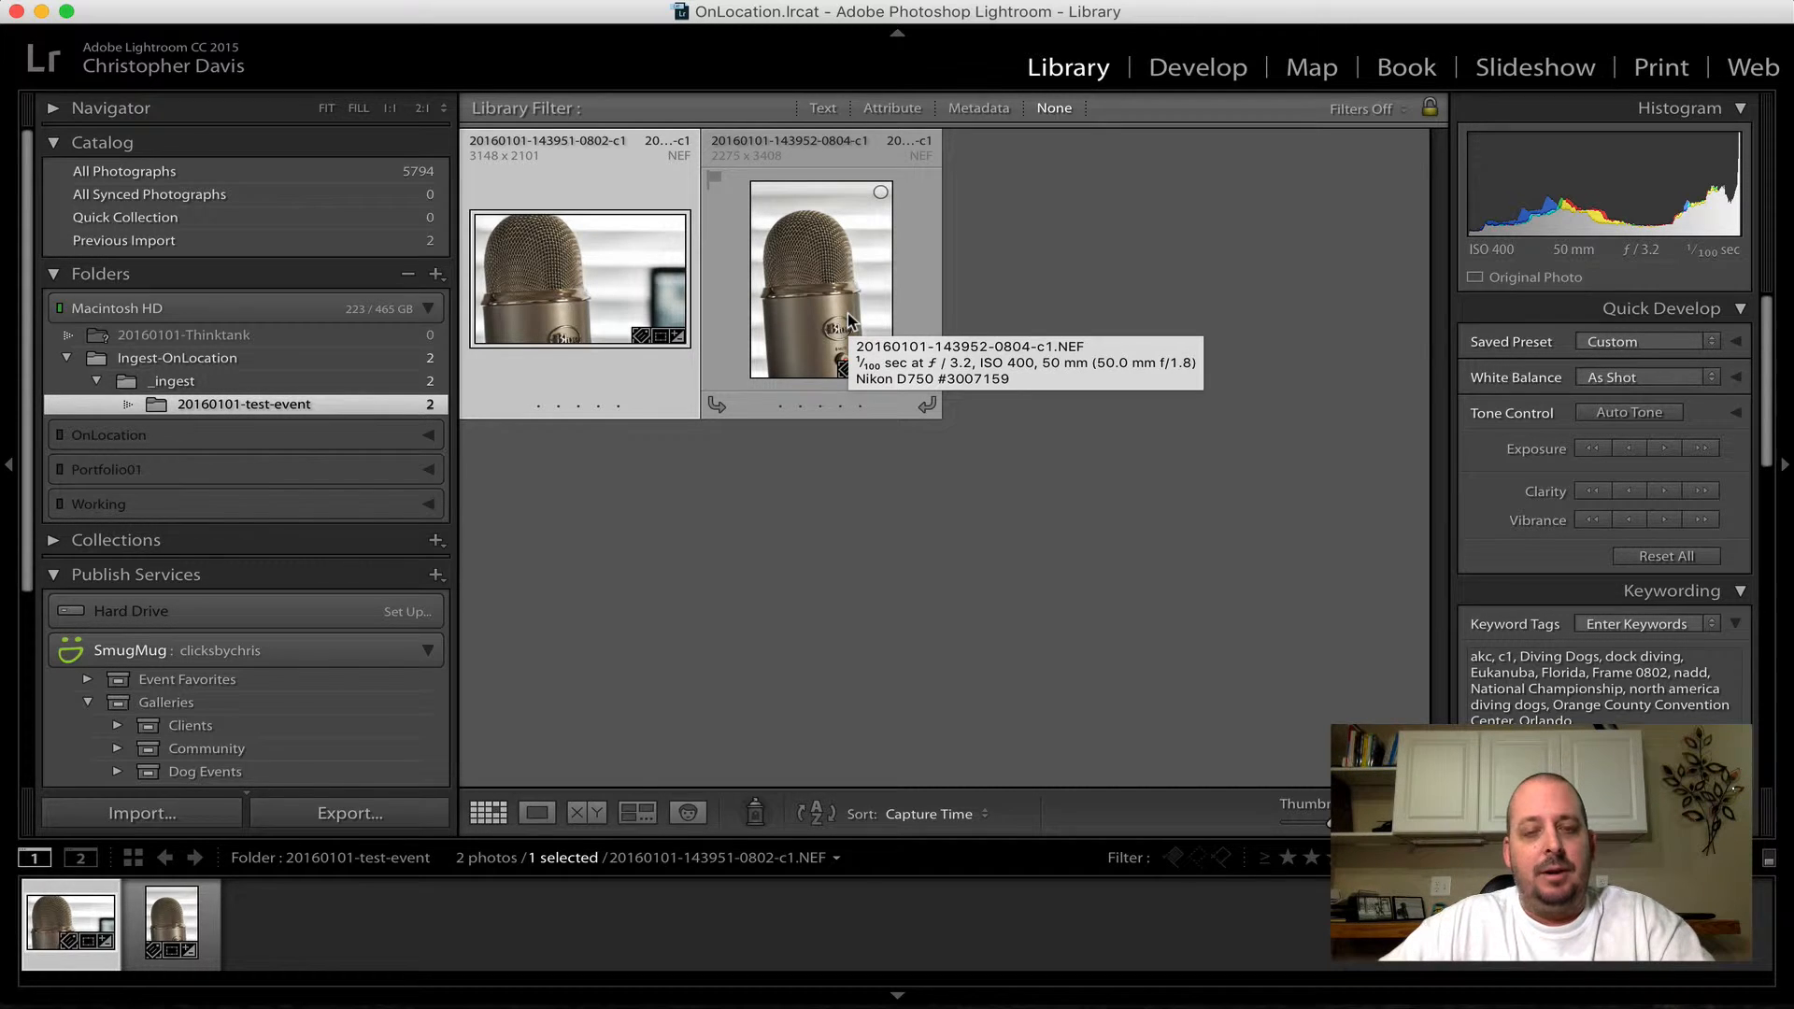
{"action": "left_click", "coordinate": [1105, 230]}
{"action": "left_click", "coordinate": [588, 264]}
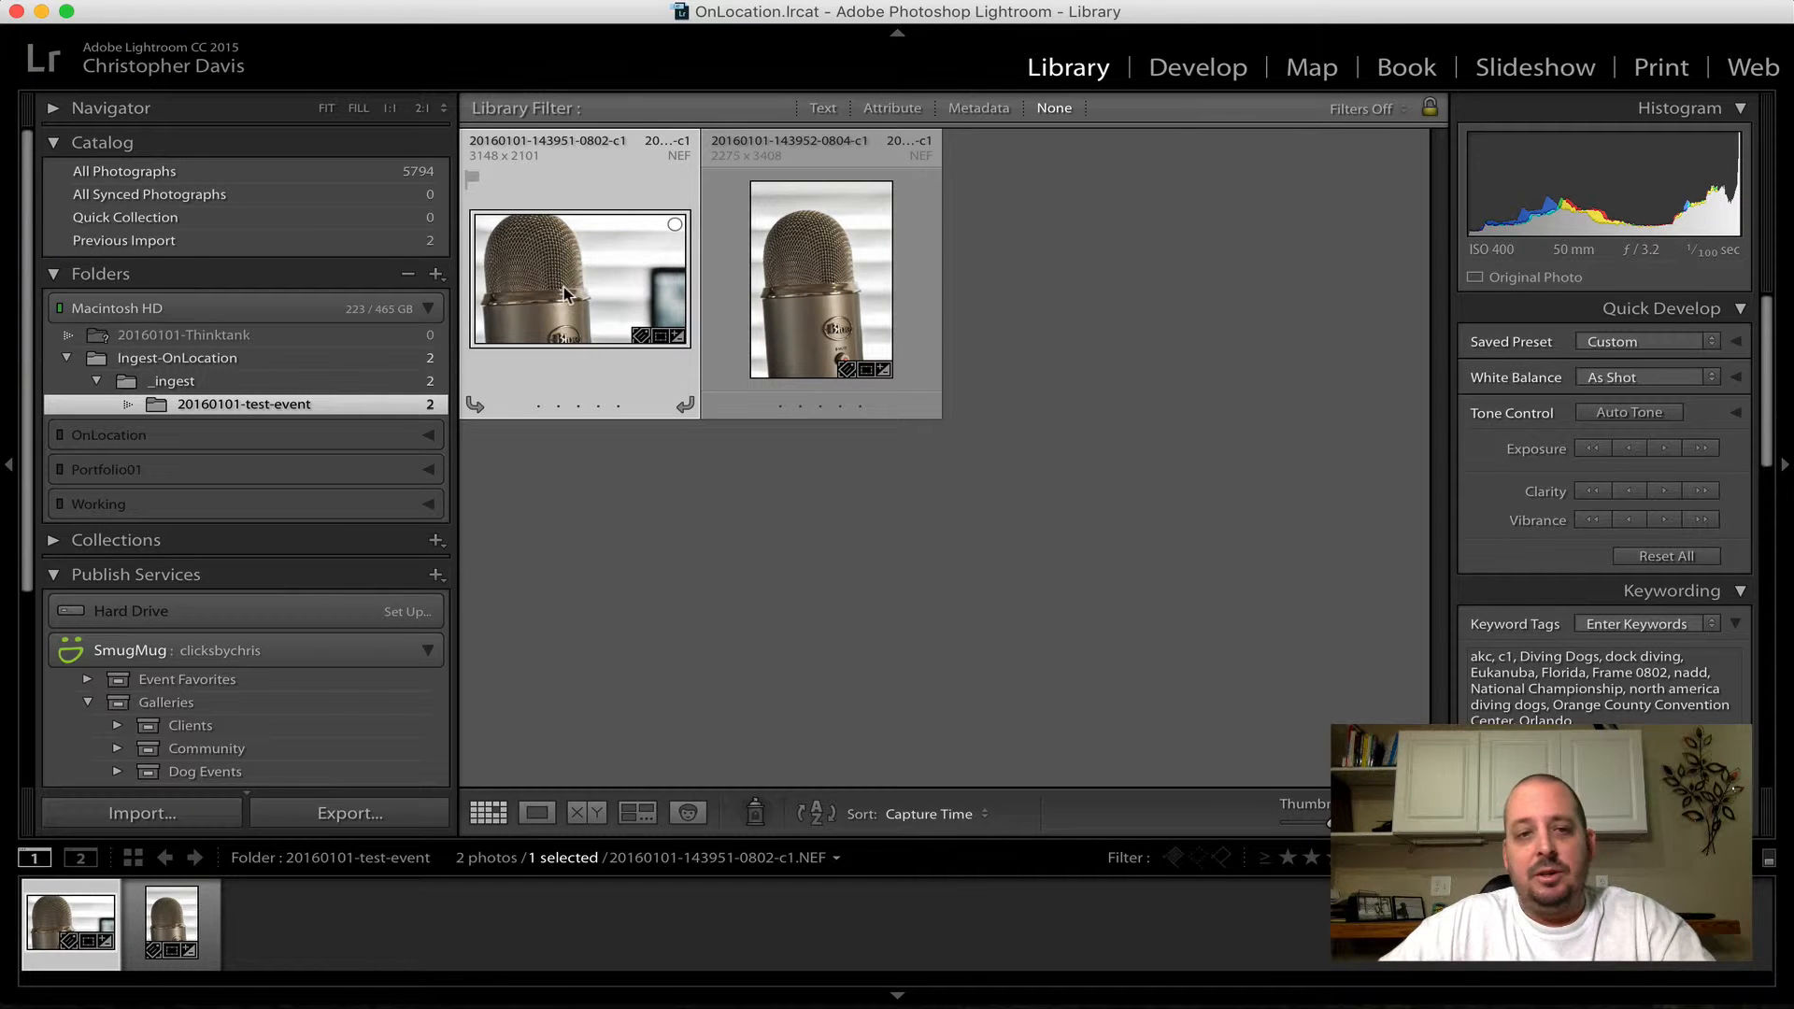
{"action": "right_click", "coordinate": [601, 292]}
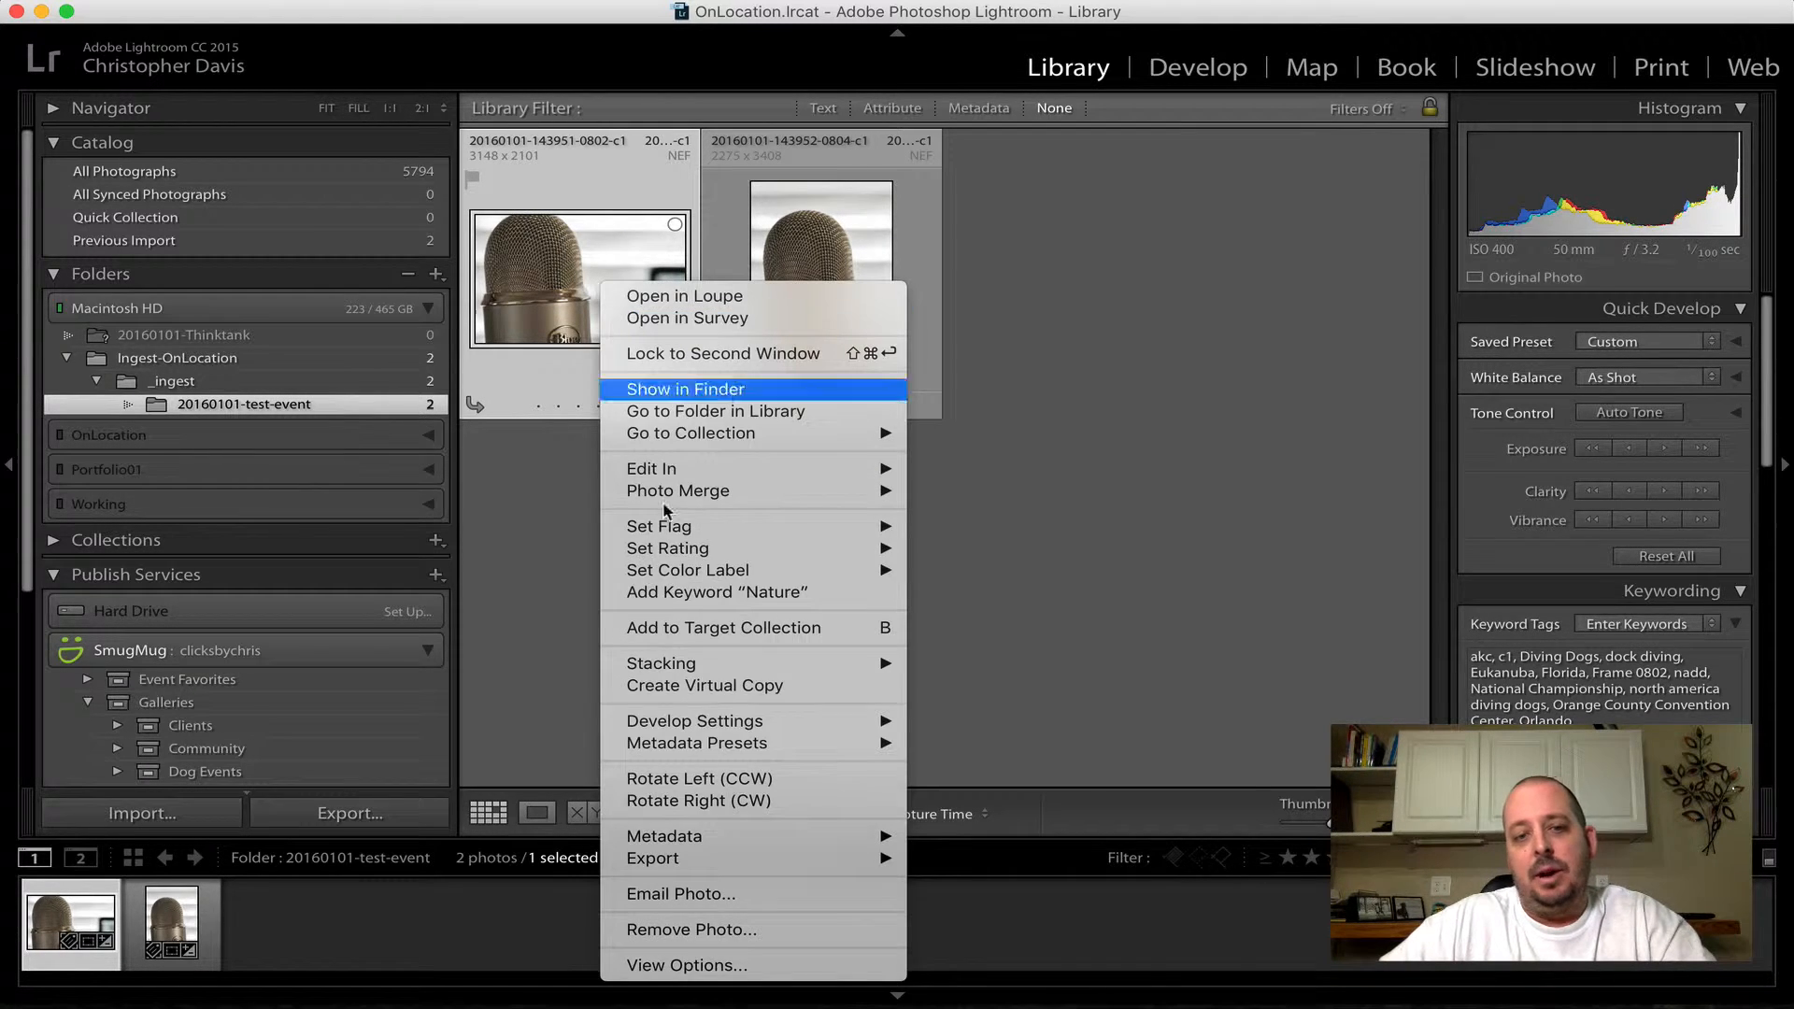
{"action": "mouse_move", "coordinate": [730, 861]}
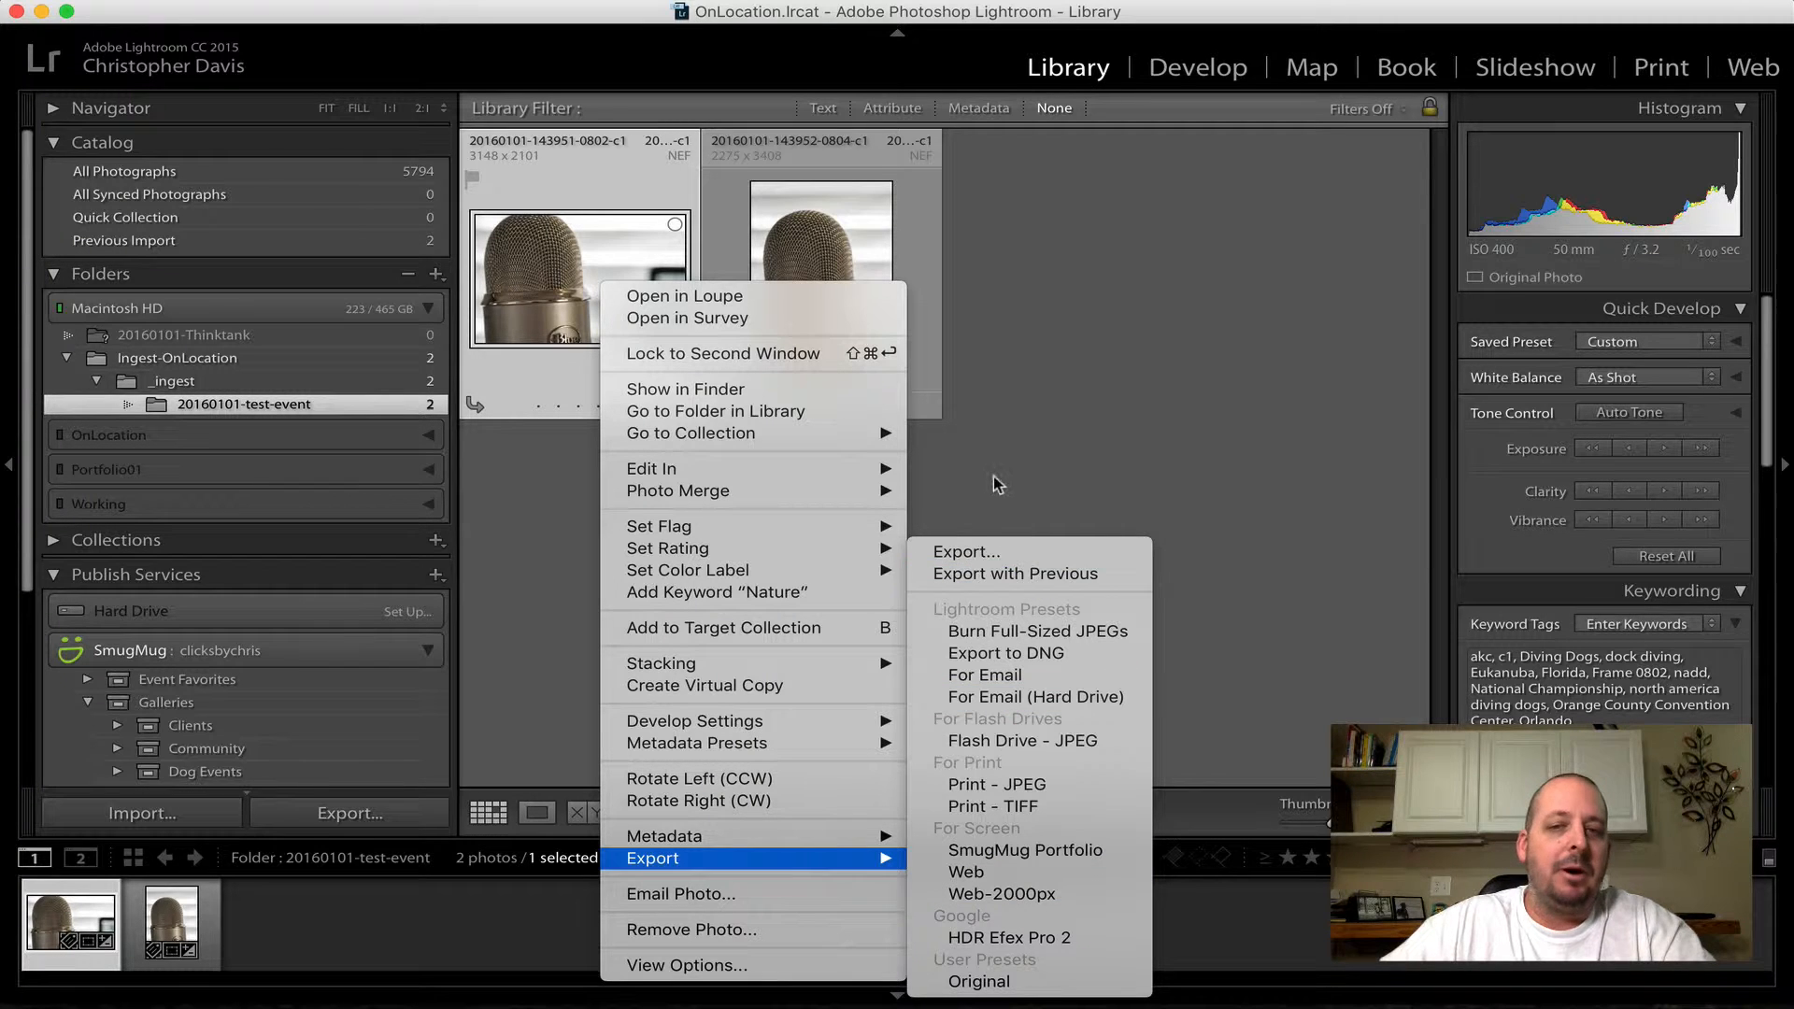
{"action": "left_click", "coordinate": [984, 555]}
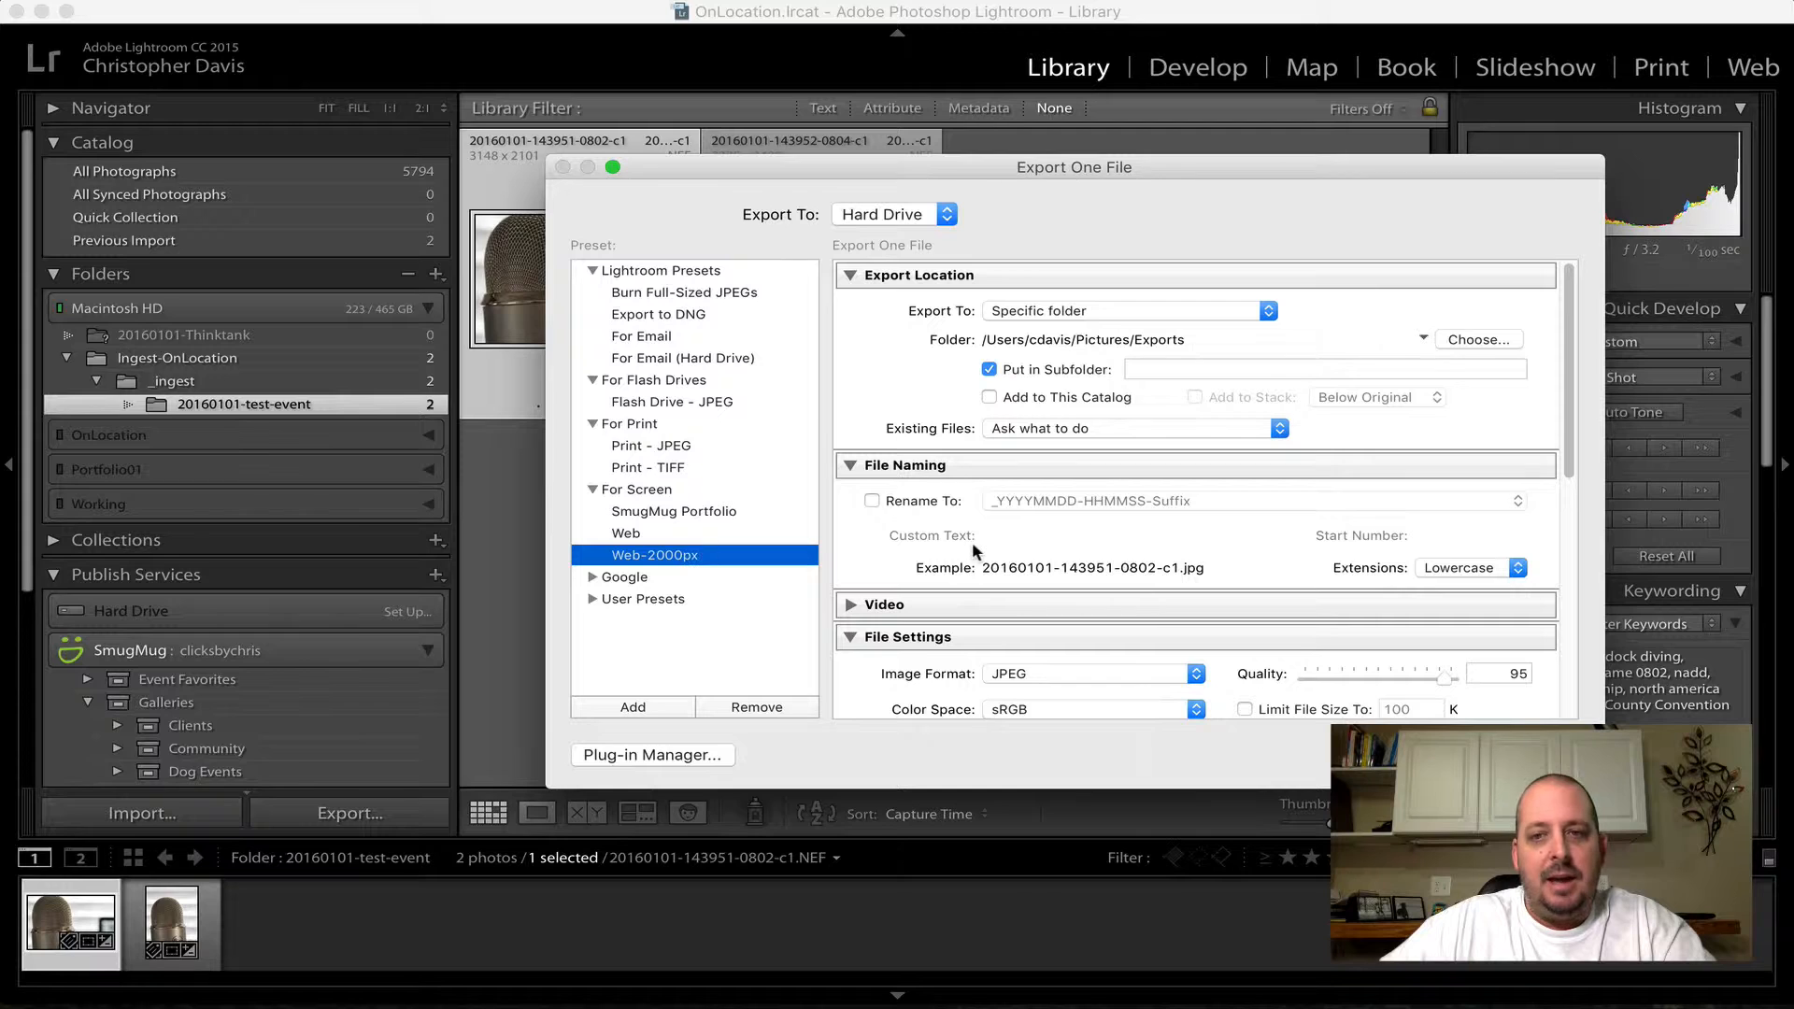
{"action": "left_click", "coordinate": [1144, 374]}
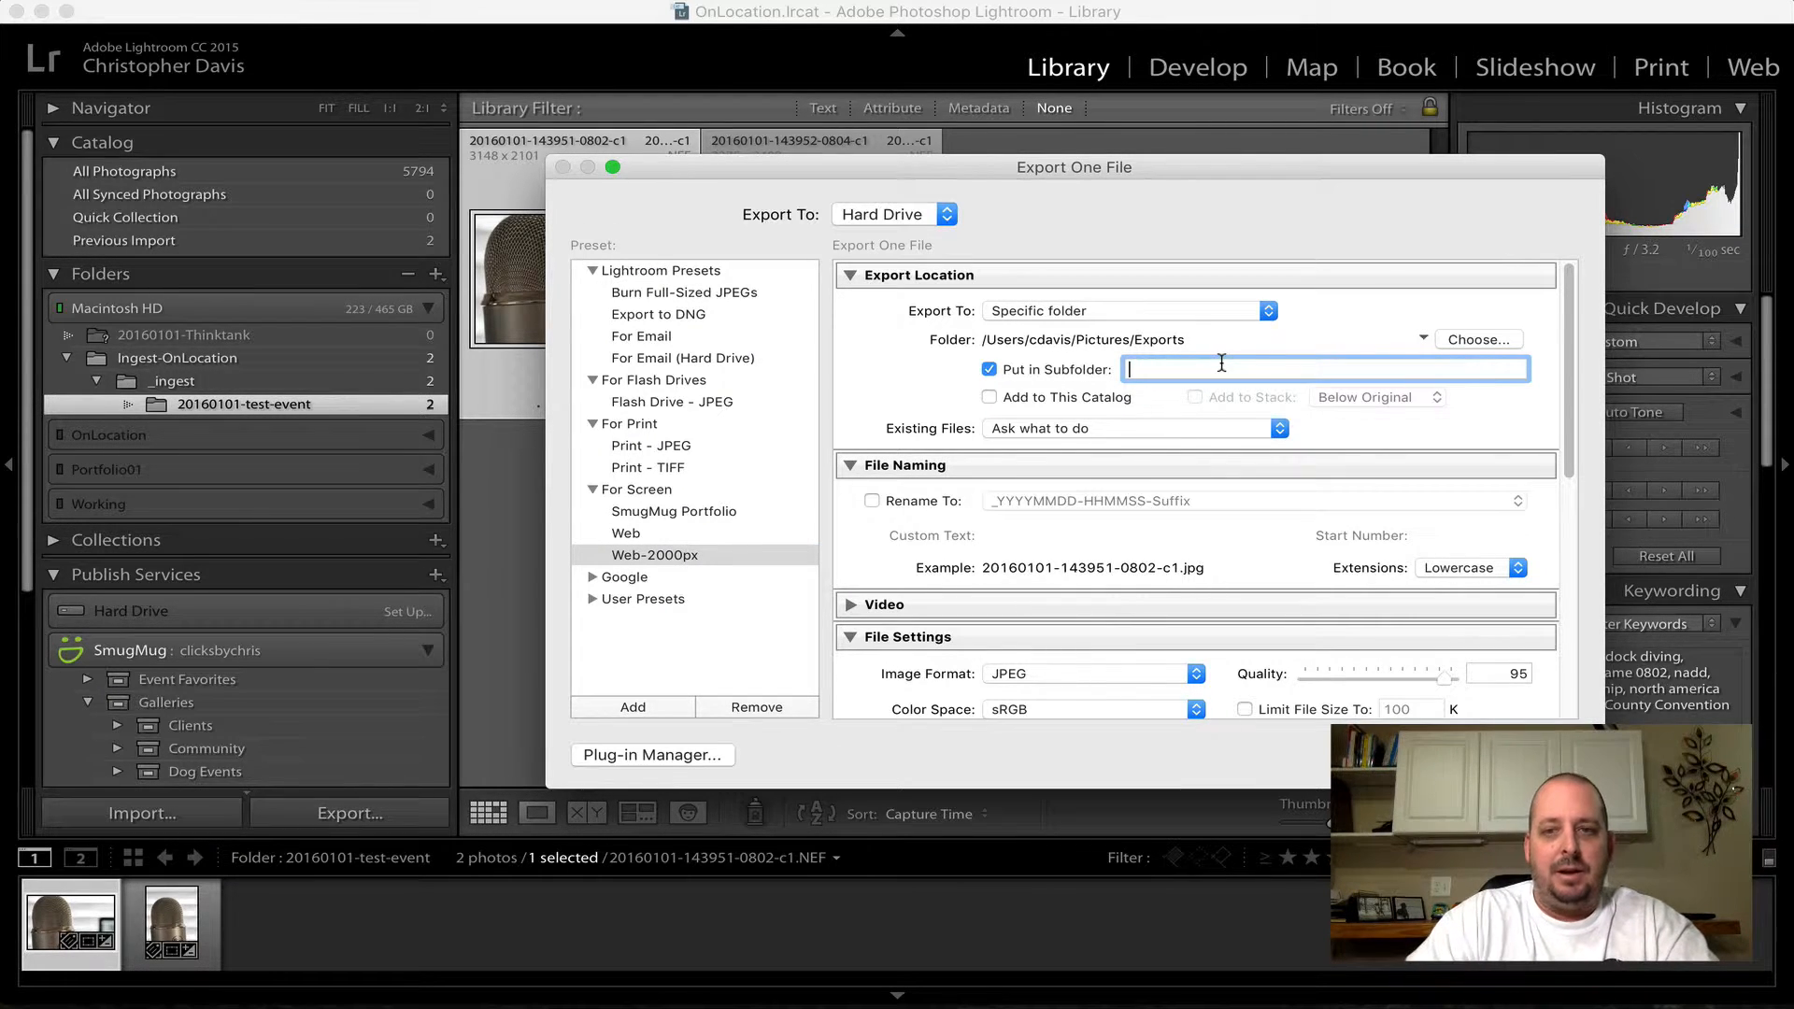
{"action": "type", "text": "Client"}
{"action": "key", "text": "Return"}
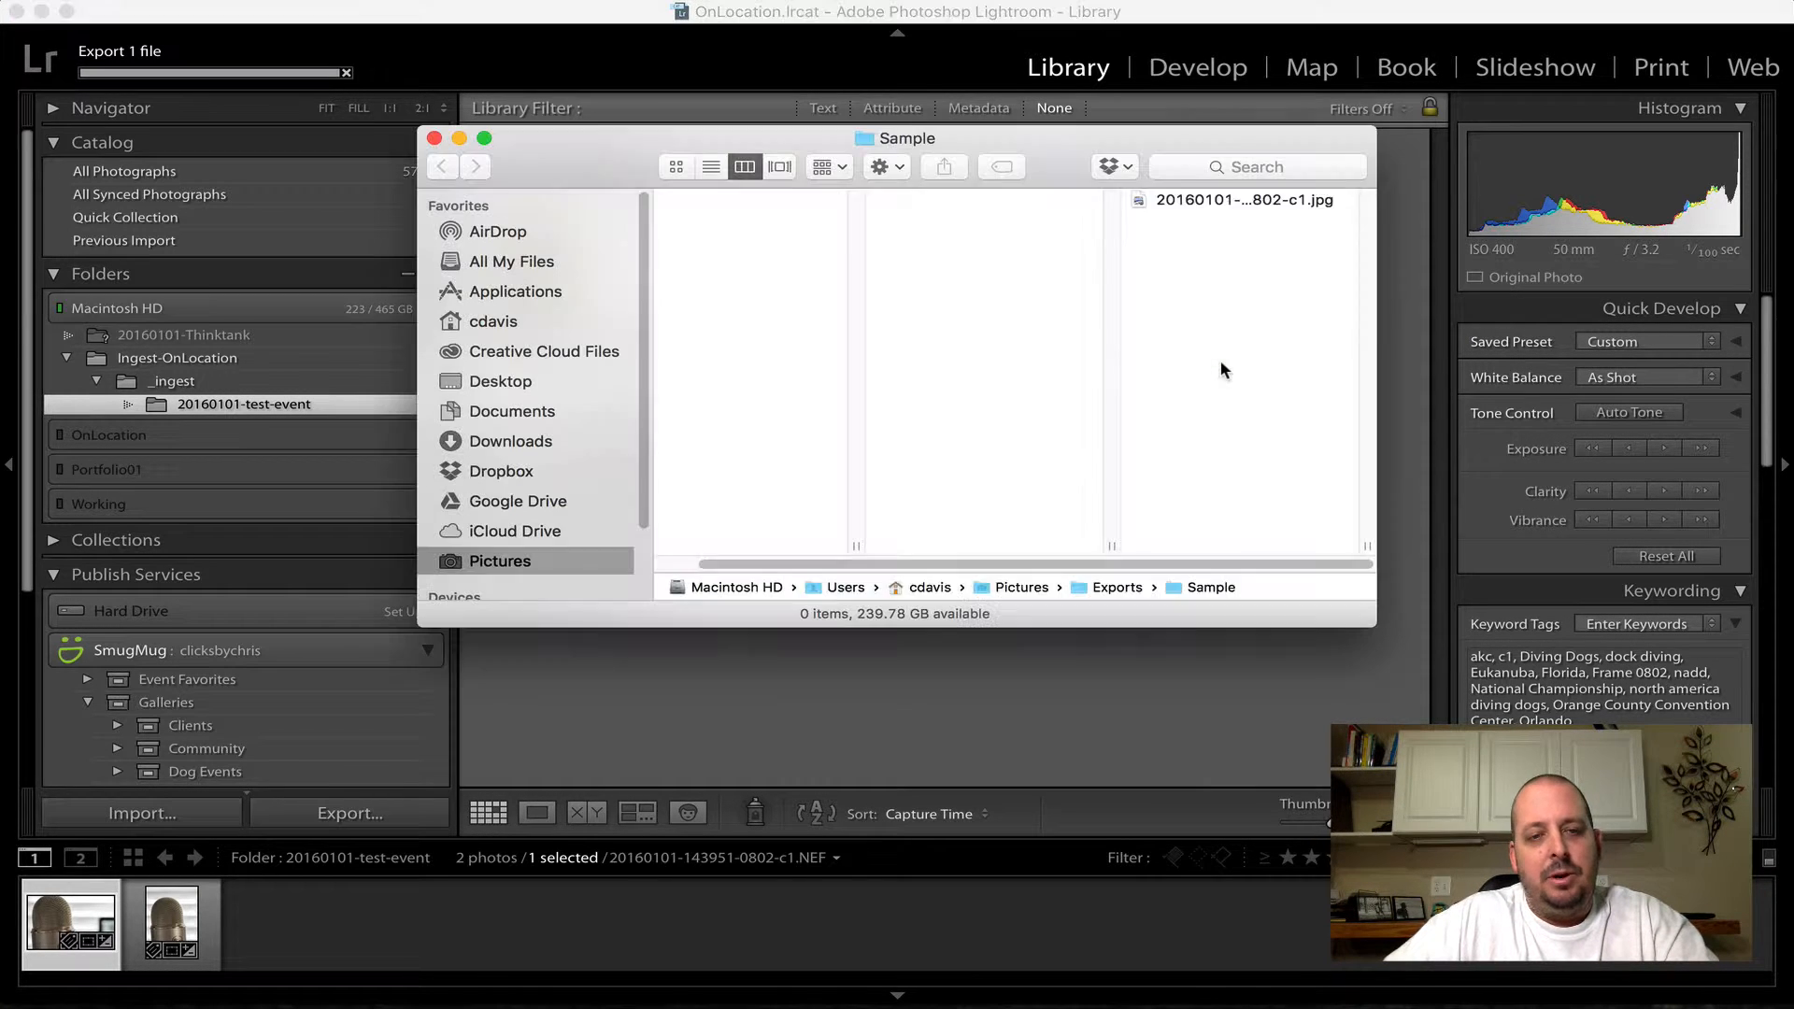
- Inspect the exported JPEG in an enlarged Quick Look preview and close the Finder window
{"action": "key", "text": "space"}
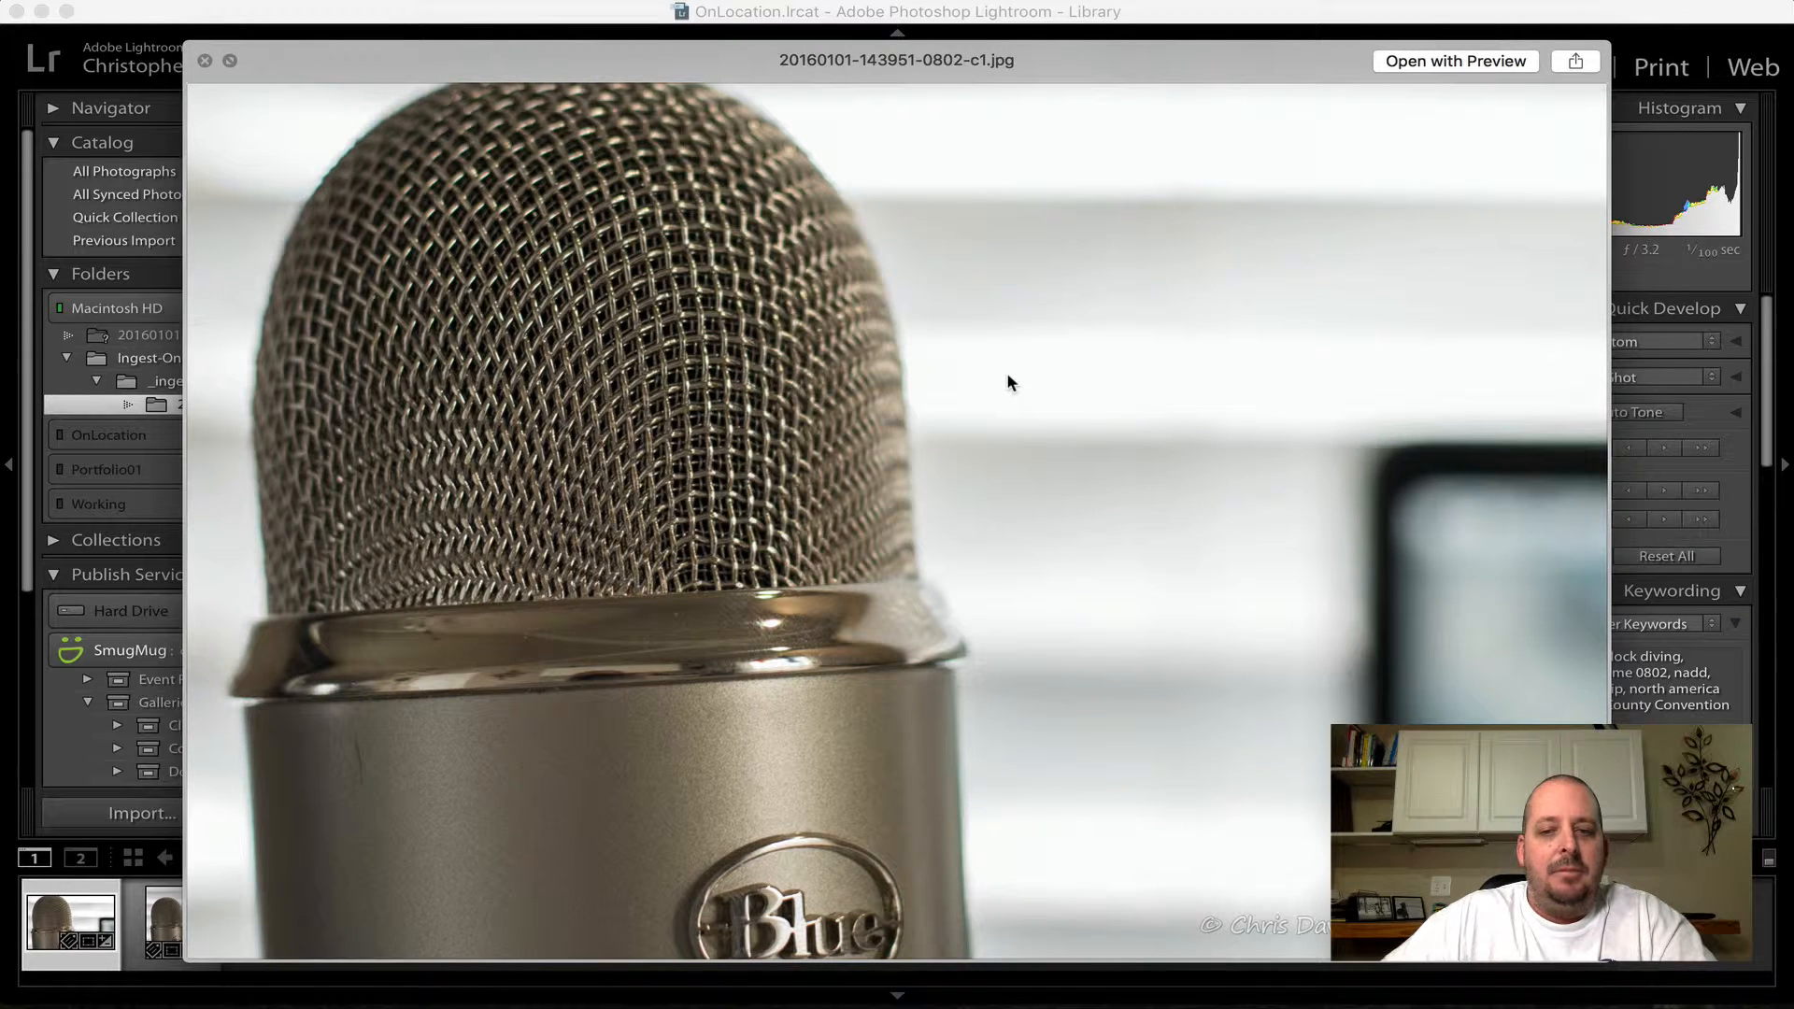
{"action": "key", "text": "space"}
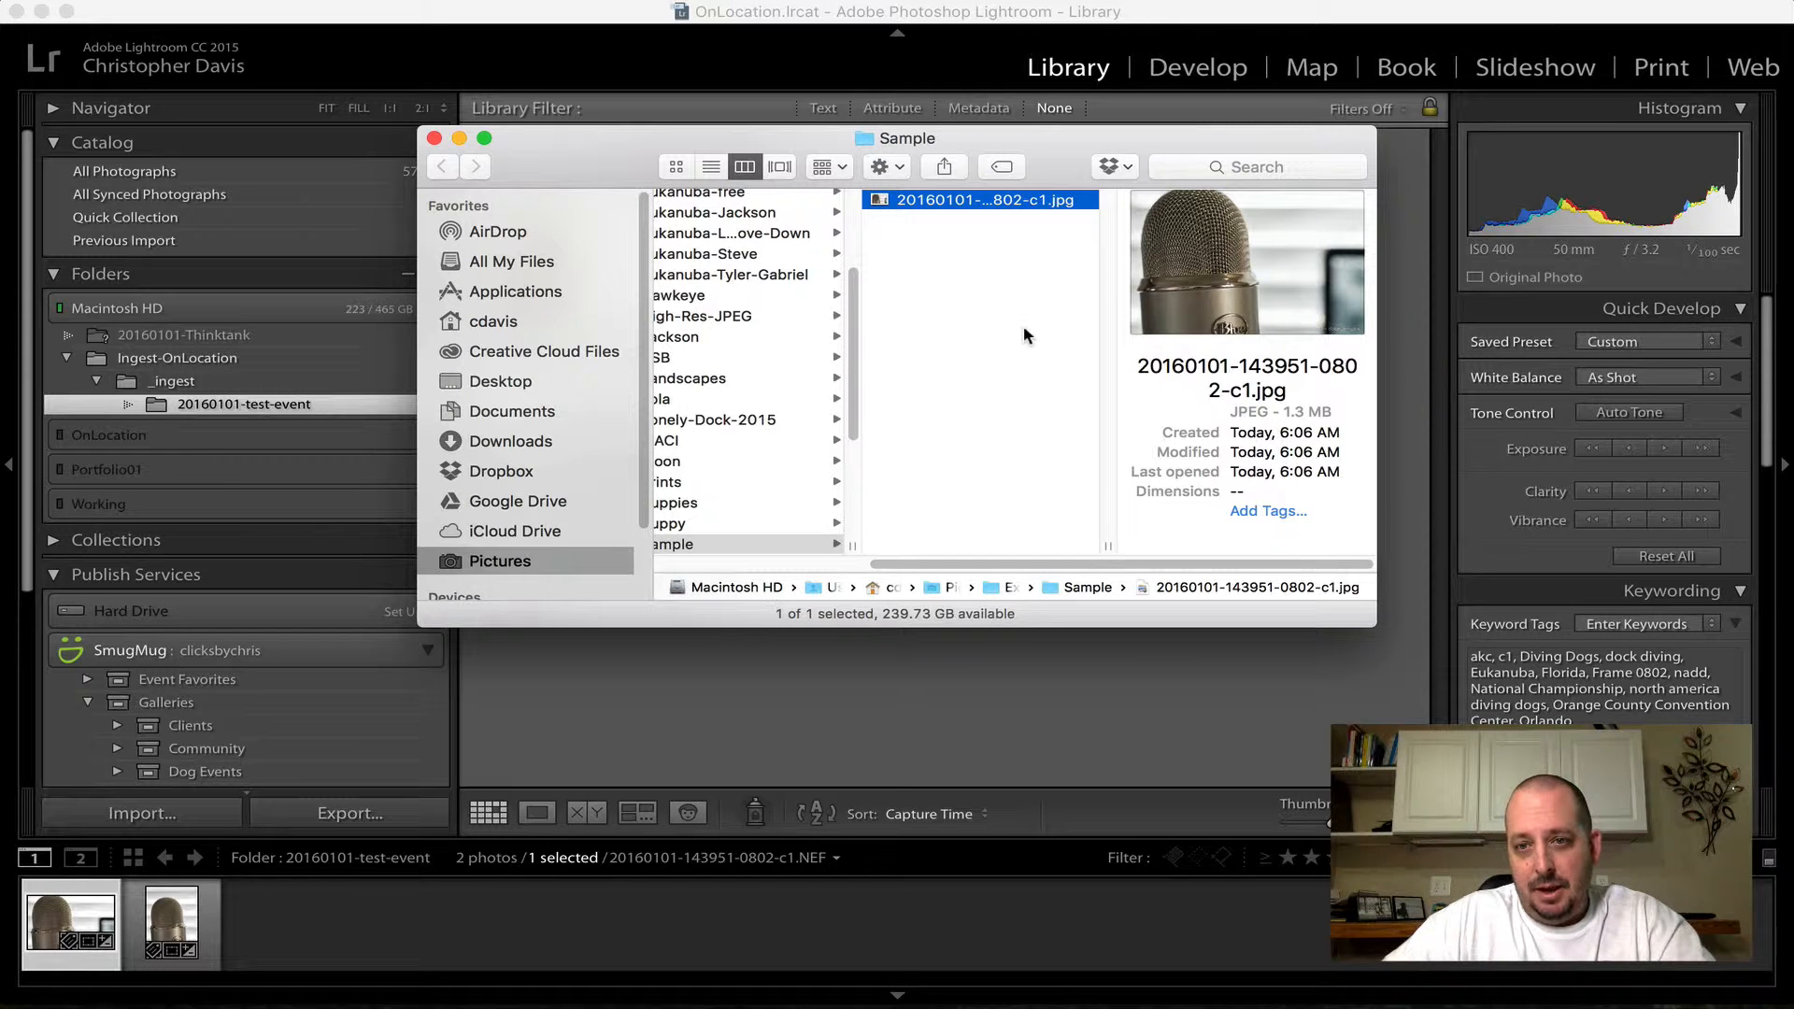
{"action": "key", "text": "space"}
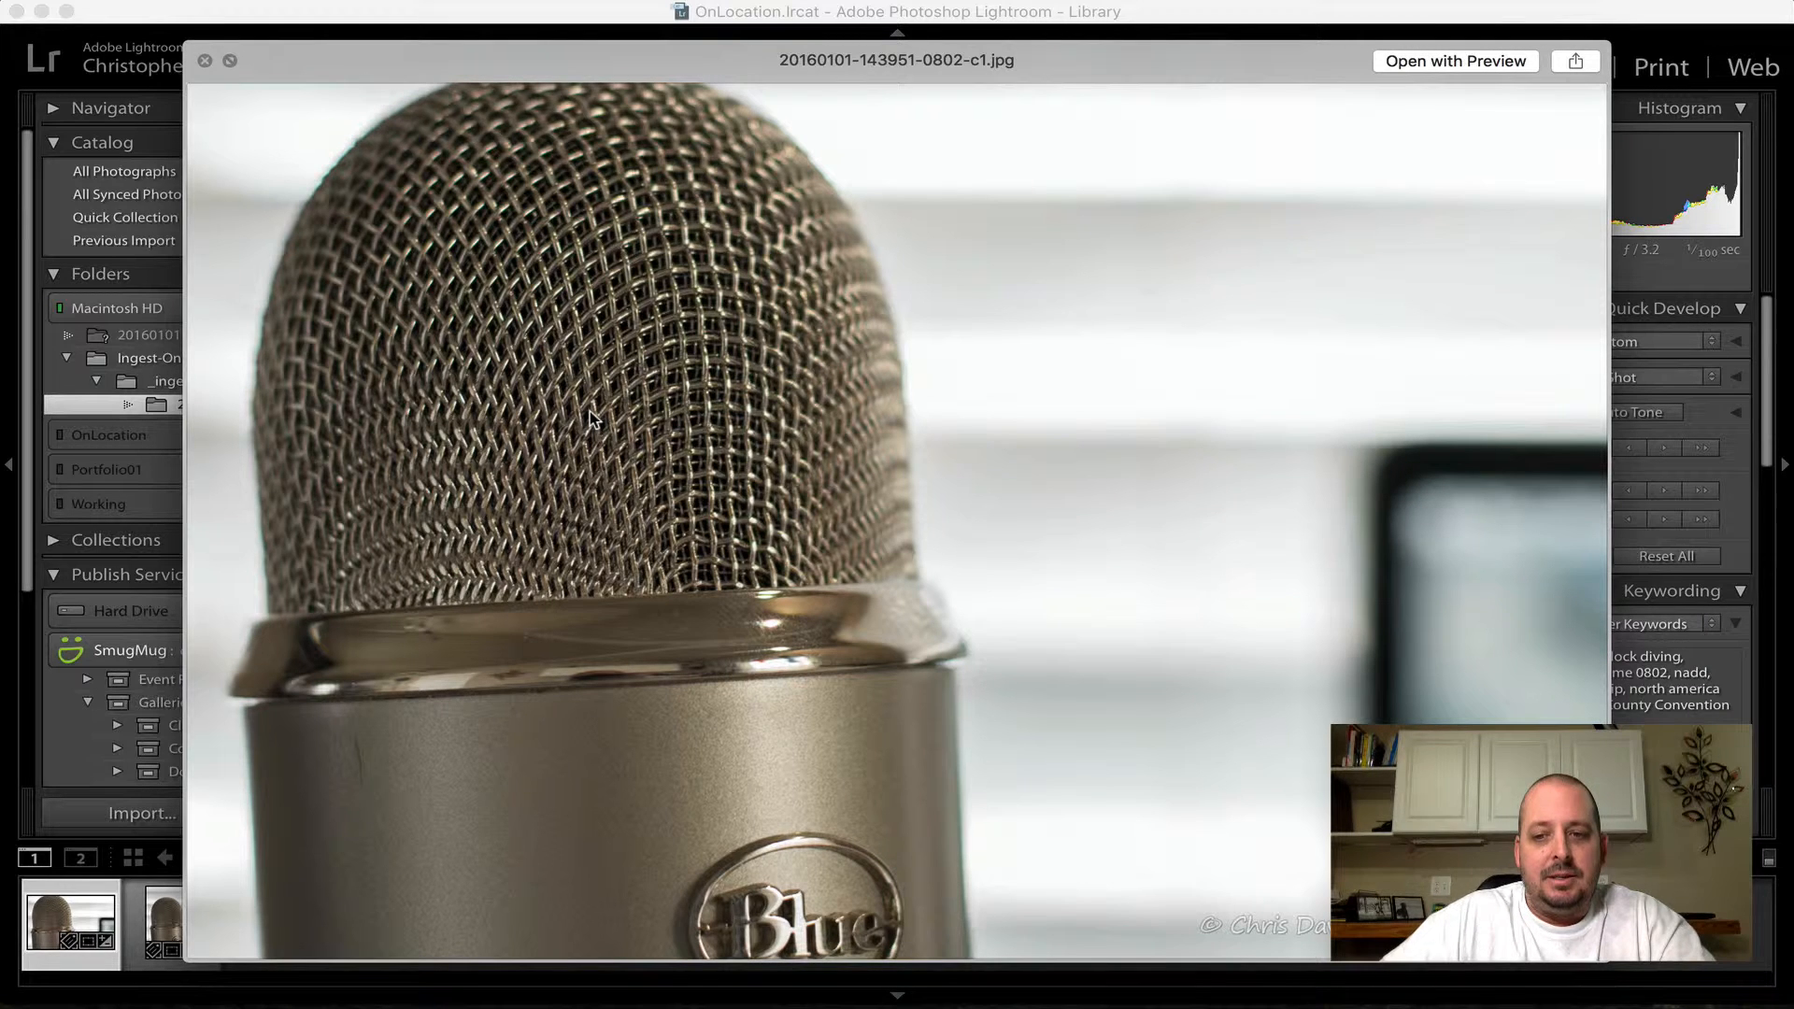
{"action": "left_click", "coordinate": [205, 61]}
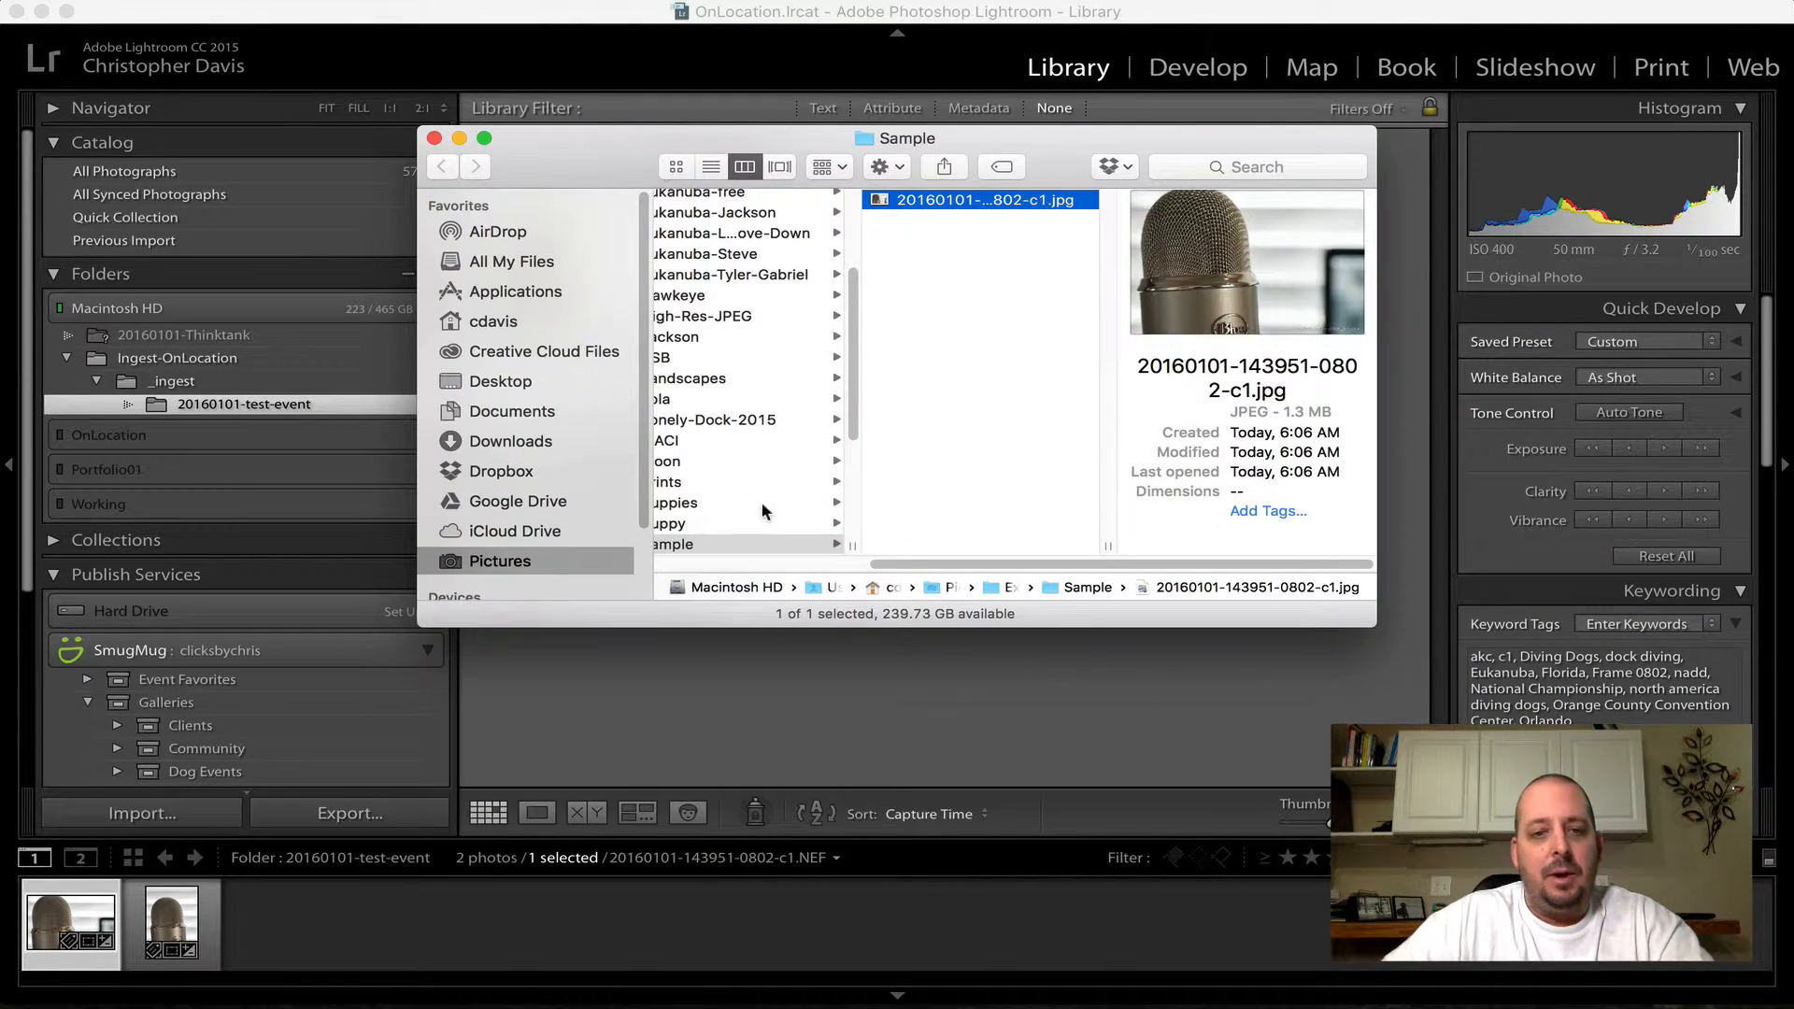
{"action": "left_click", "coordinate": [434, 139]}
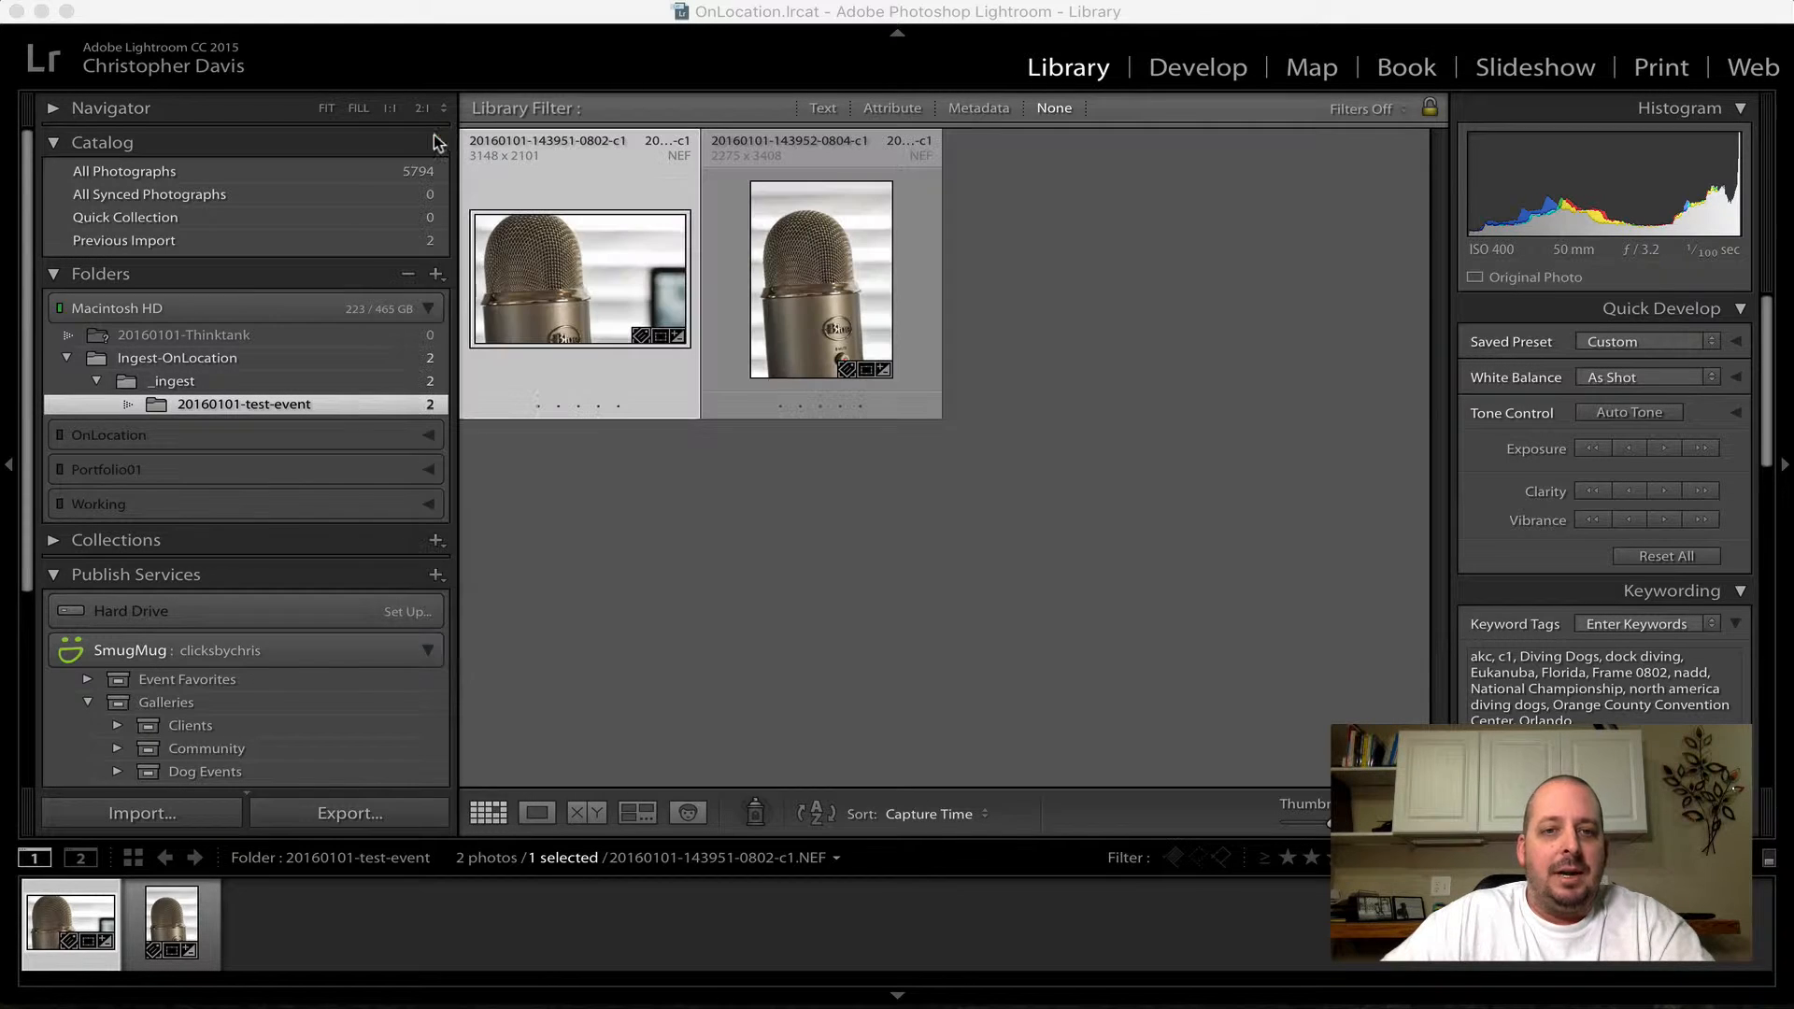
- Add both test-event photos to the Random Cats gallery under Misc in SmugMug and publish that gallery
{"action": "left_click", "coordinate": [546, 282]}
{"action": "left_click", "coordinate": [603, 507]}
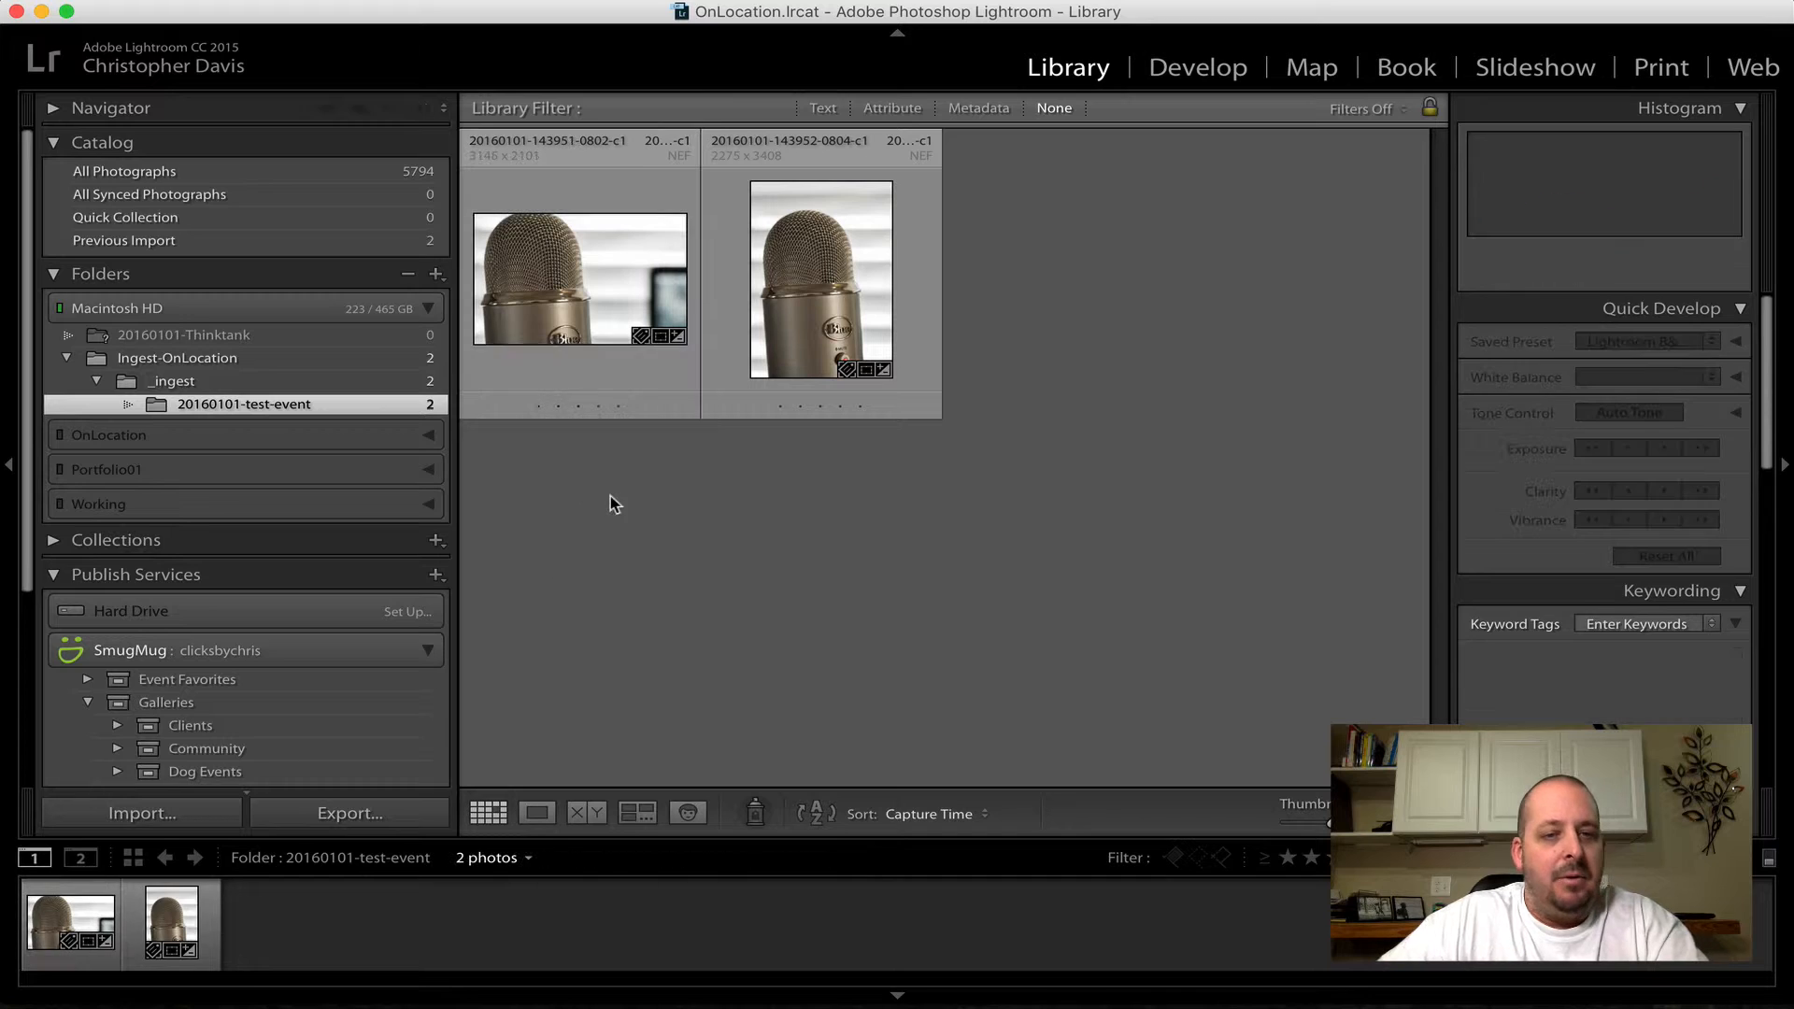
{"action": "scroll", "coordinate": [284, 505], "scroll_direction": "down", "scroll_amount": 5}
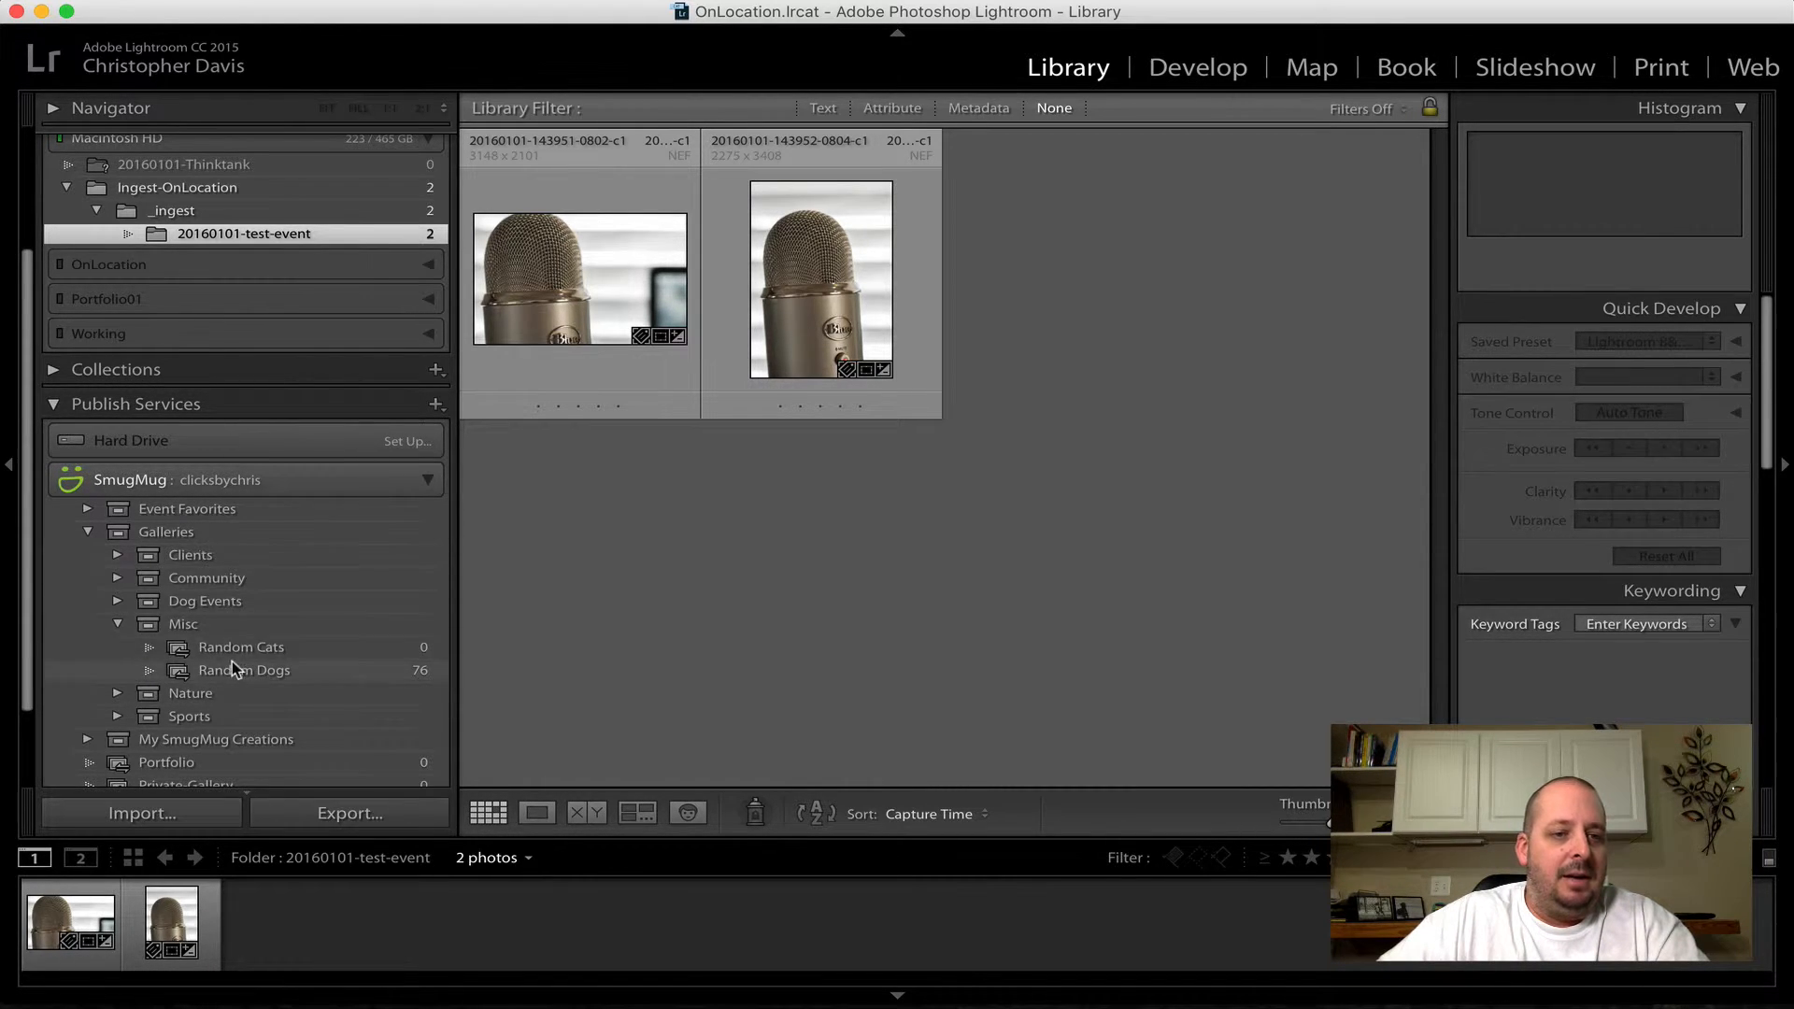
{"action": "mouse_move", "coordinate": [496, 351]}
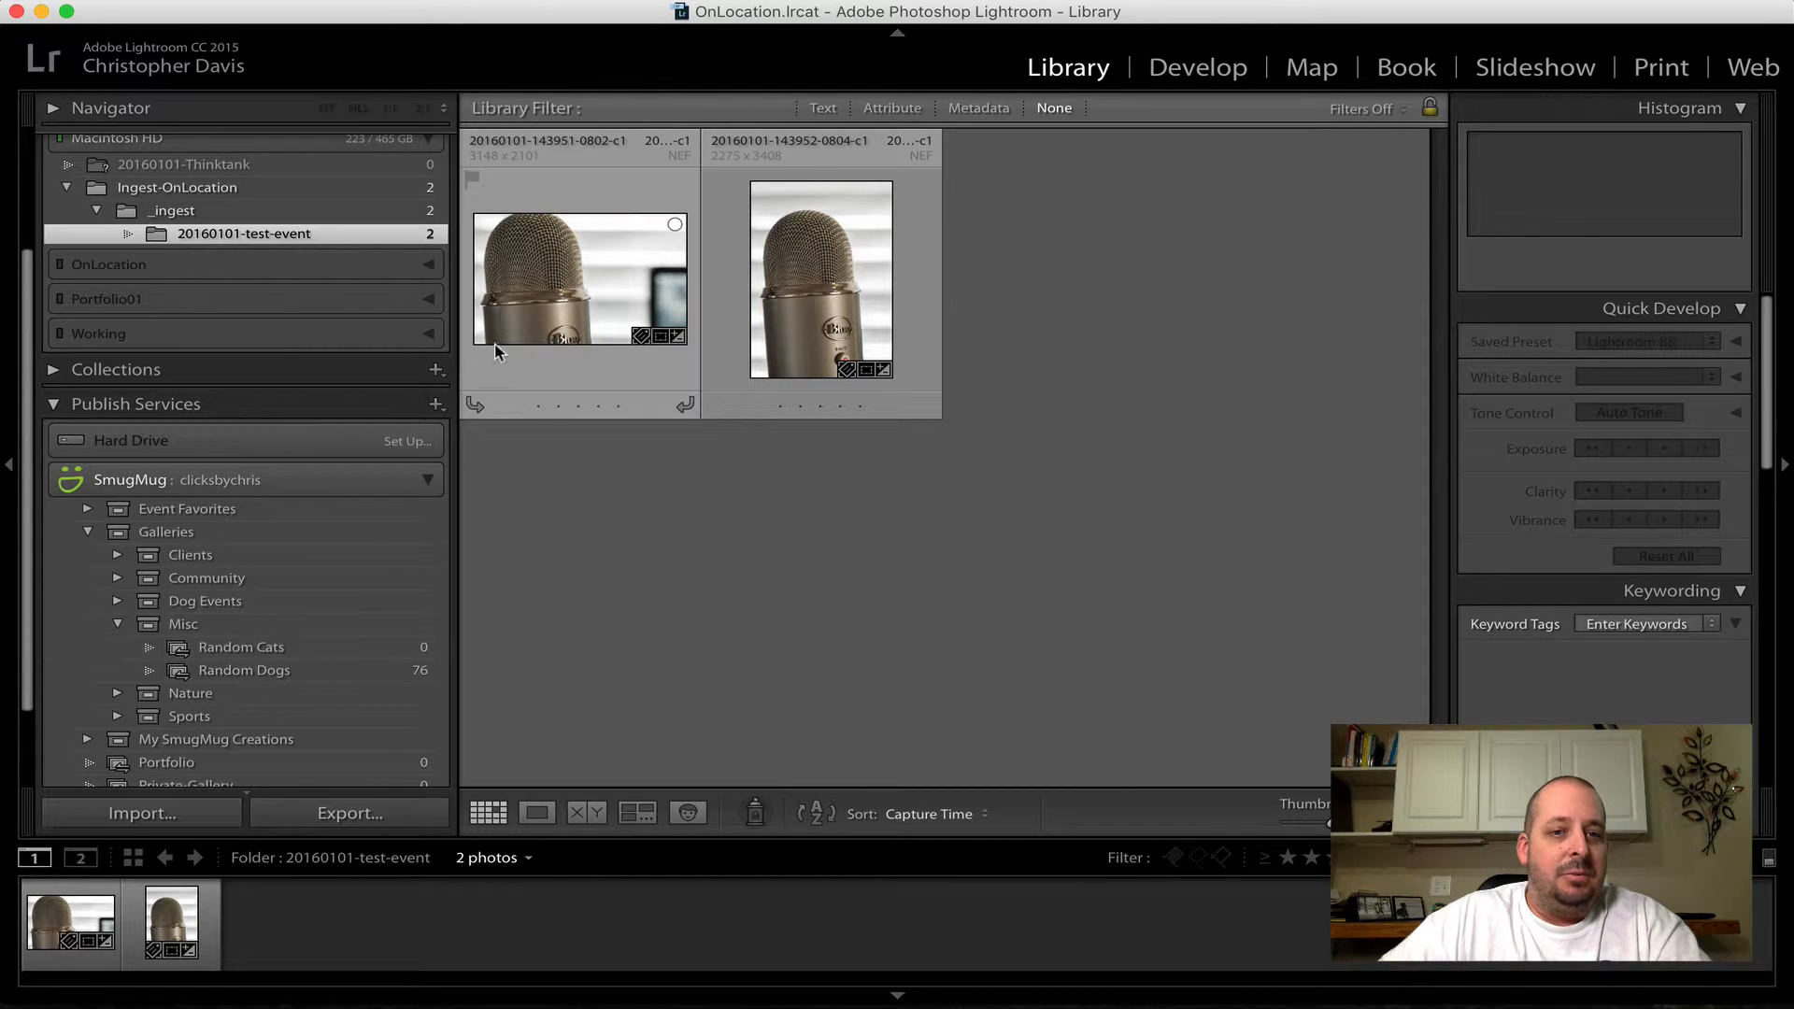
{"action": "left_click", "coordinate": [587, 243]}
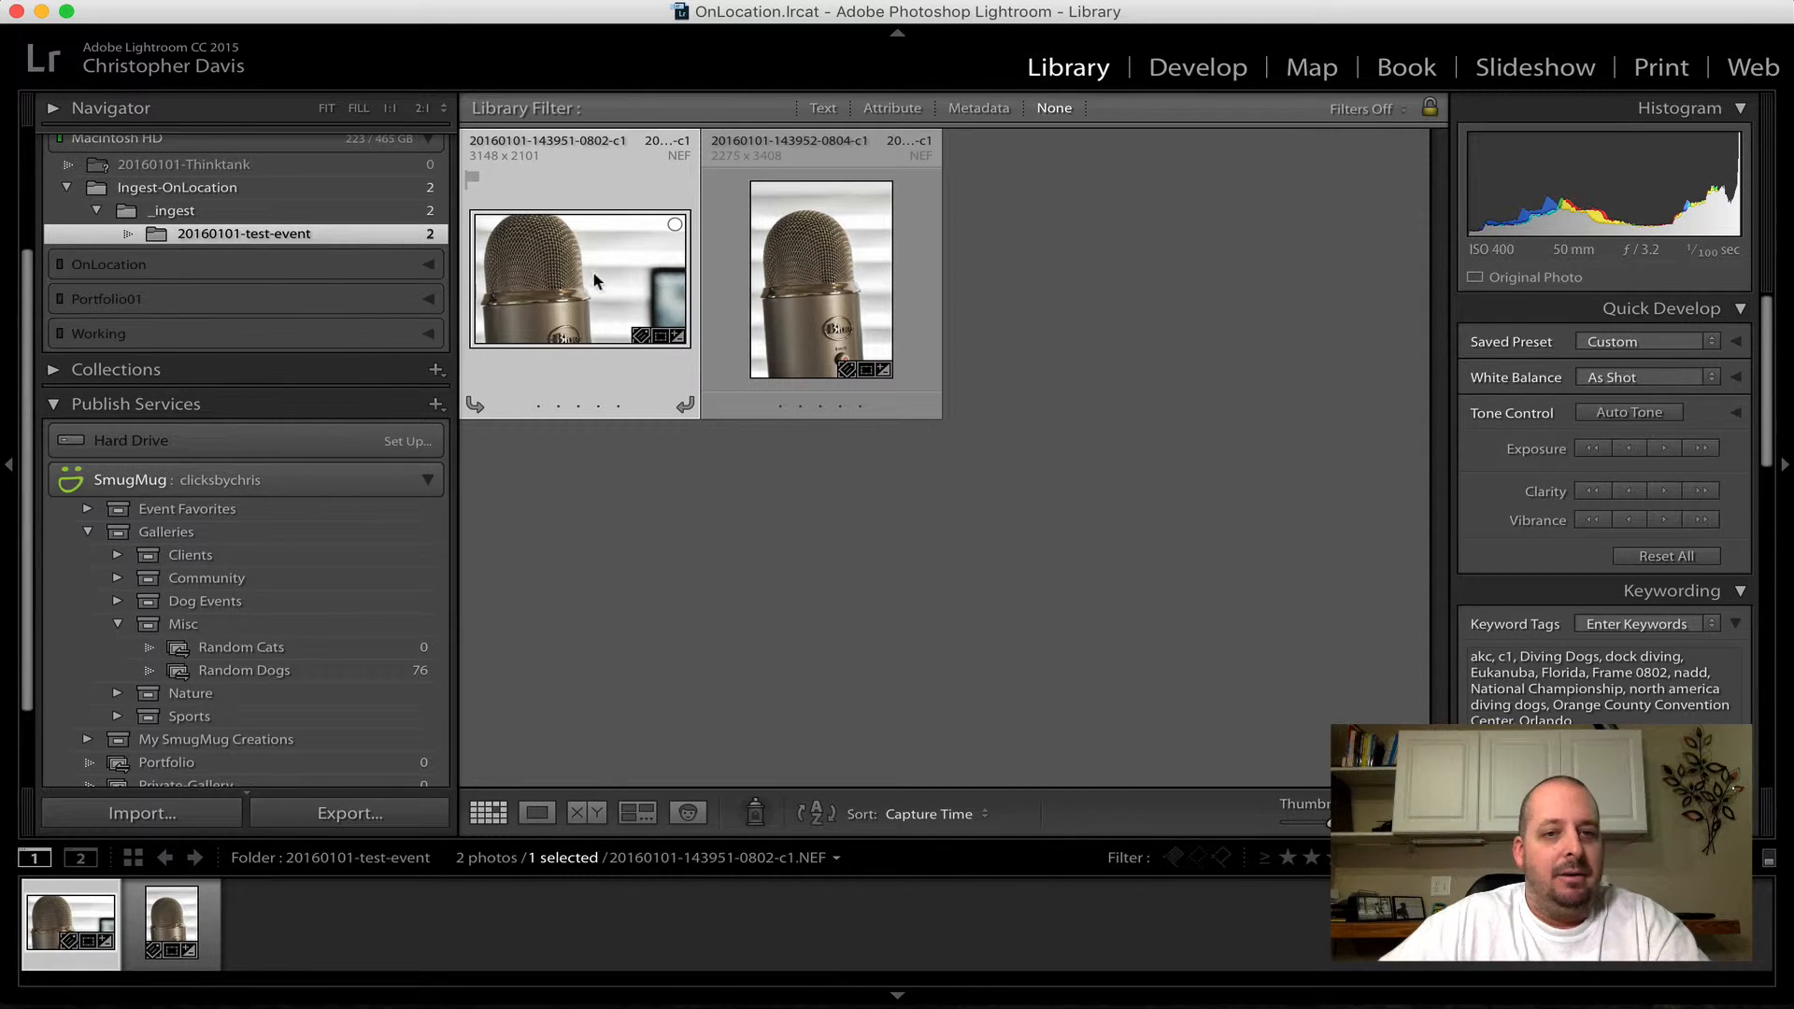
{"action": "mouse_move", "coordinate": [726, 272]}
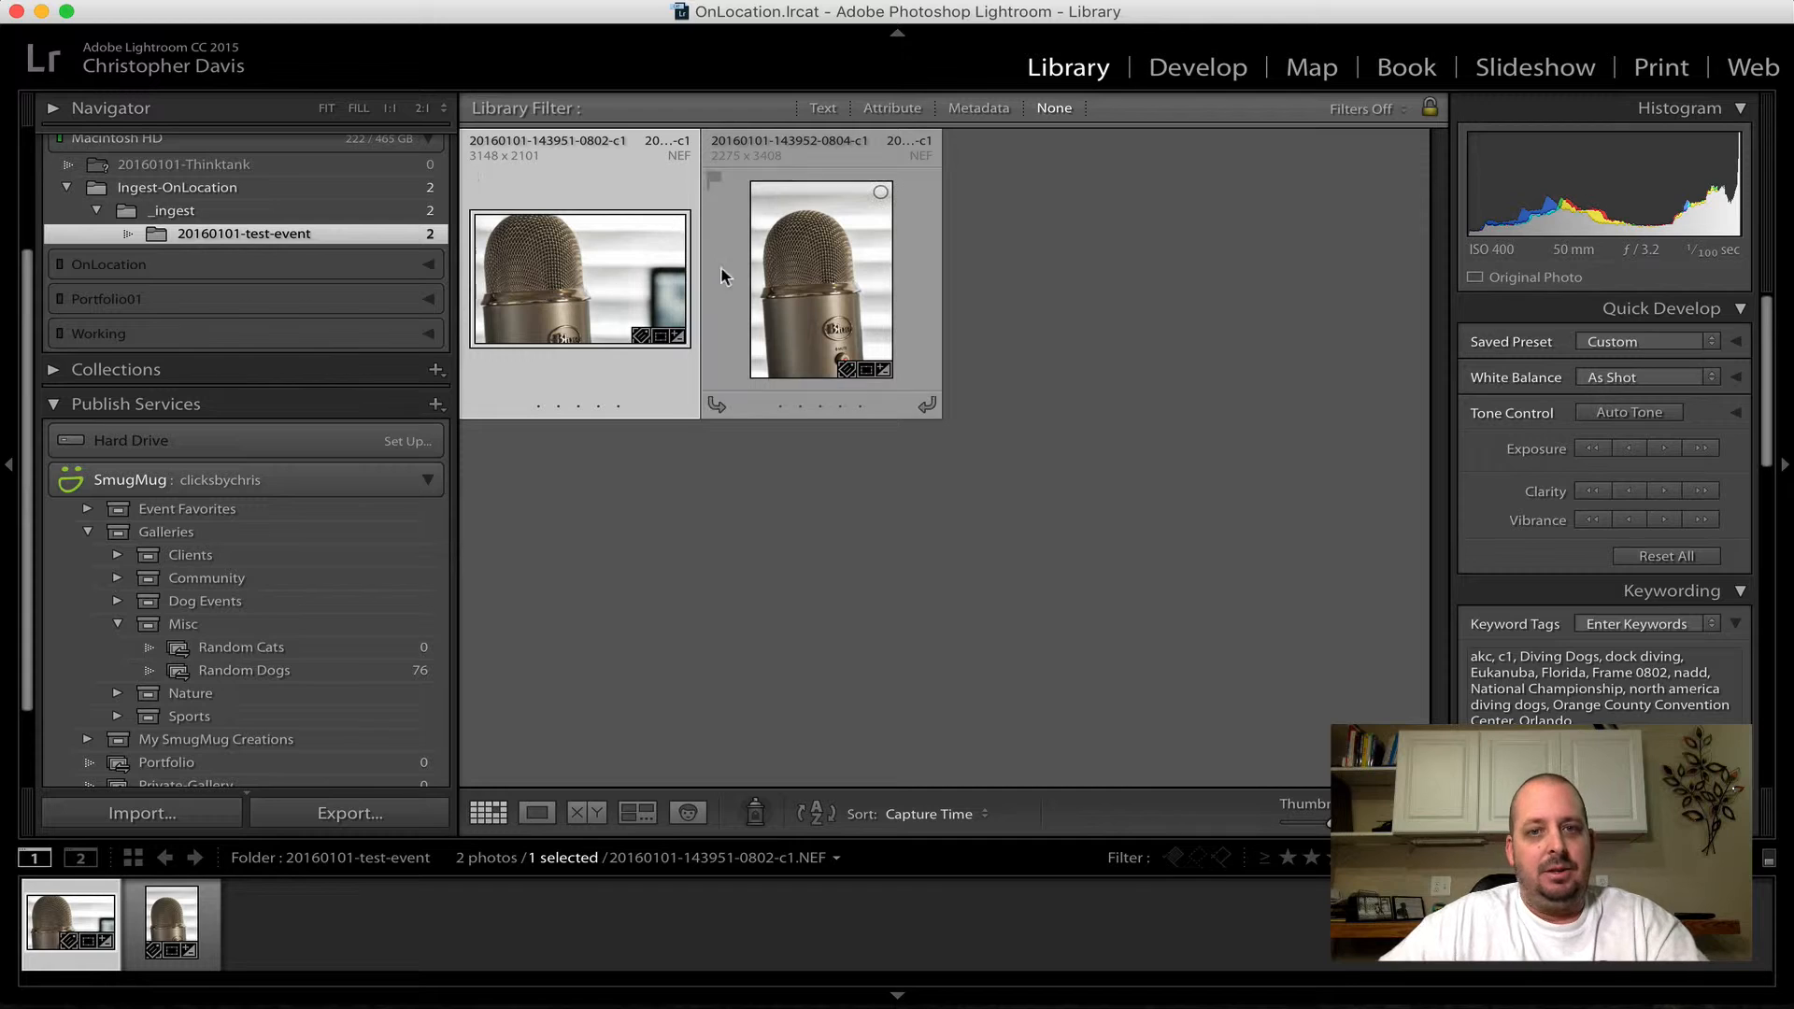
{"action": "key", "text": "super+a"}
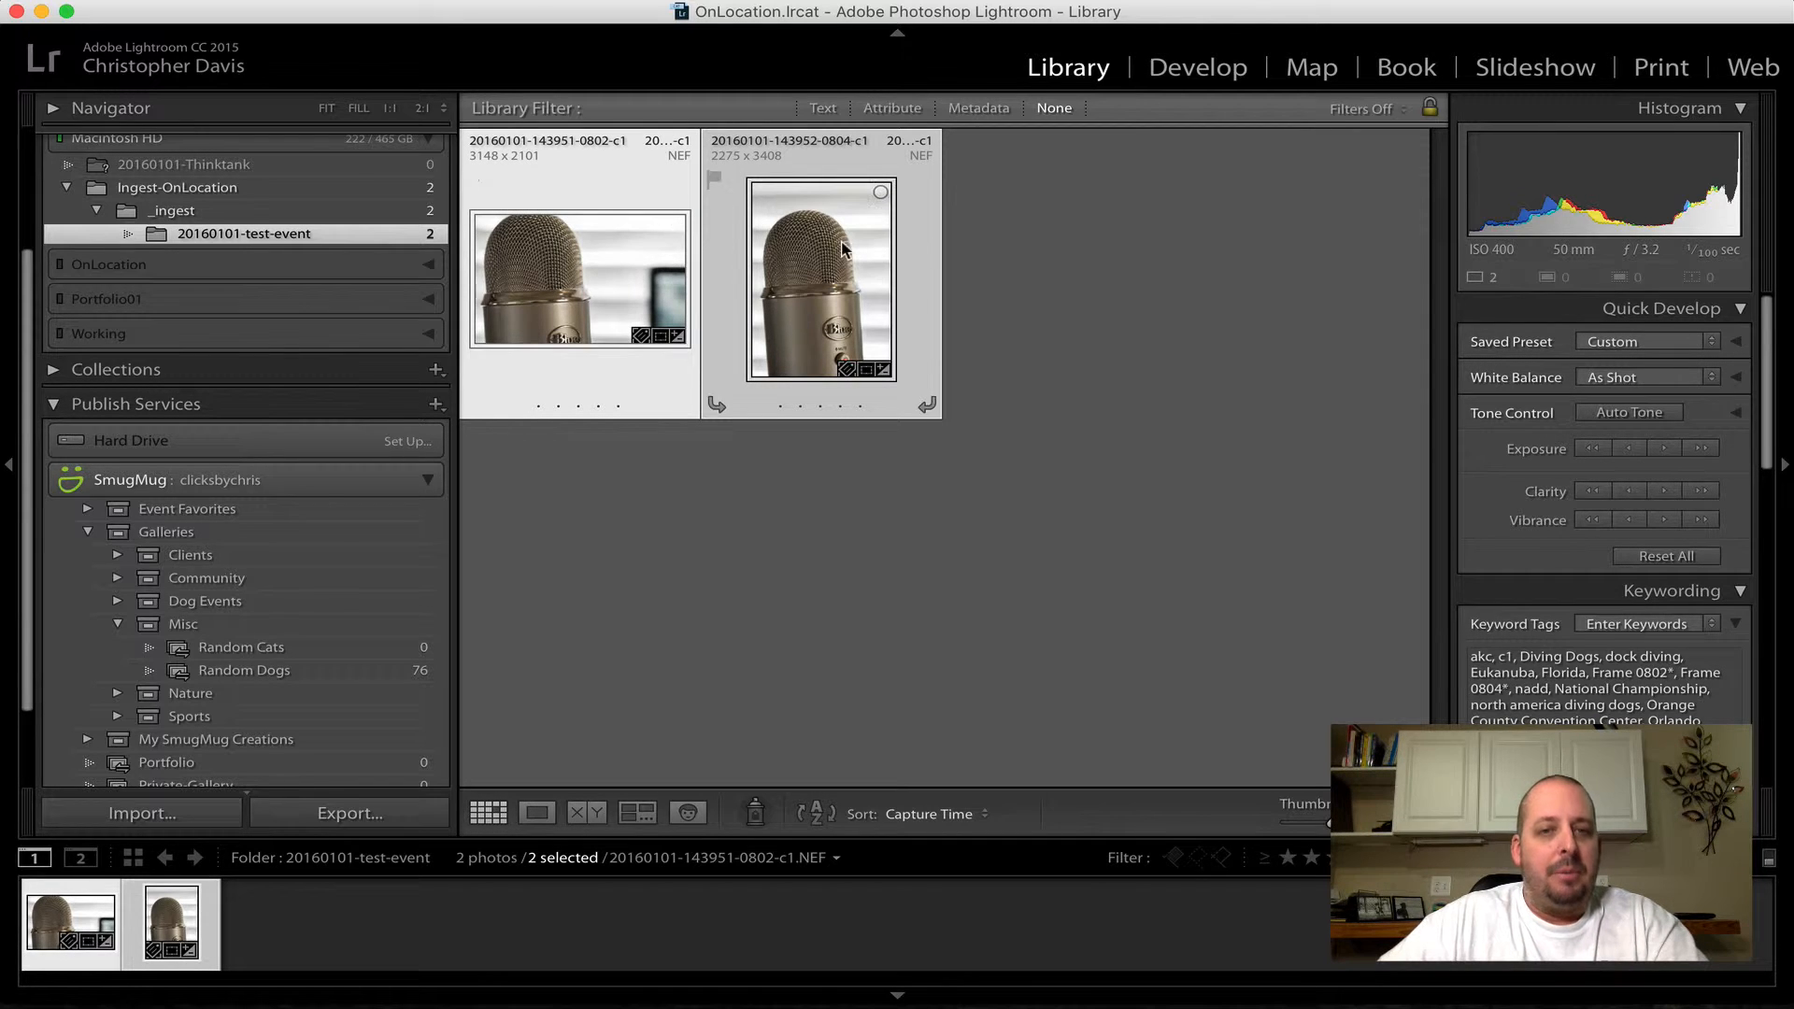
{"action": "left_click_drag", "start_coordinate": [592, 249], "coordinate": [267, 646]}
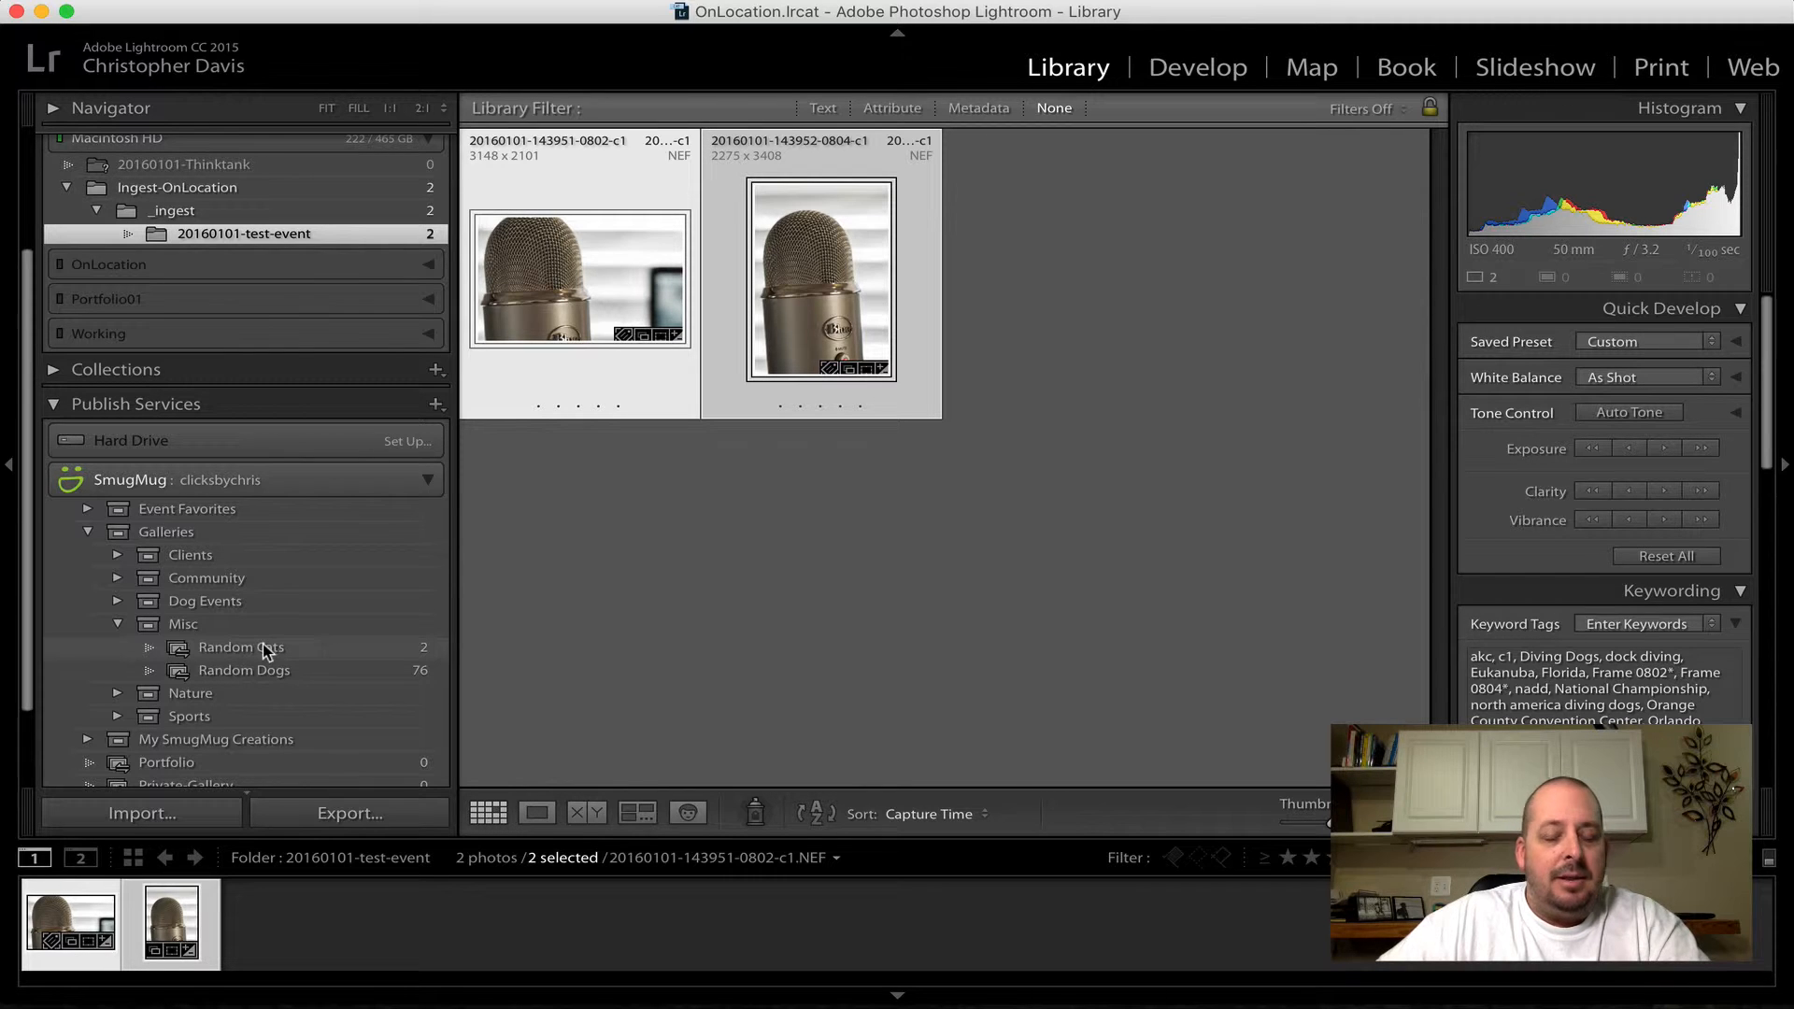
{"action": "left_click", "coordinate": [266, 647]}
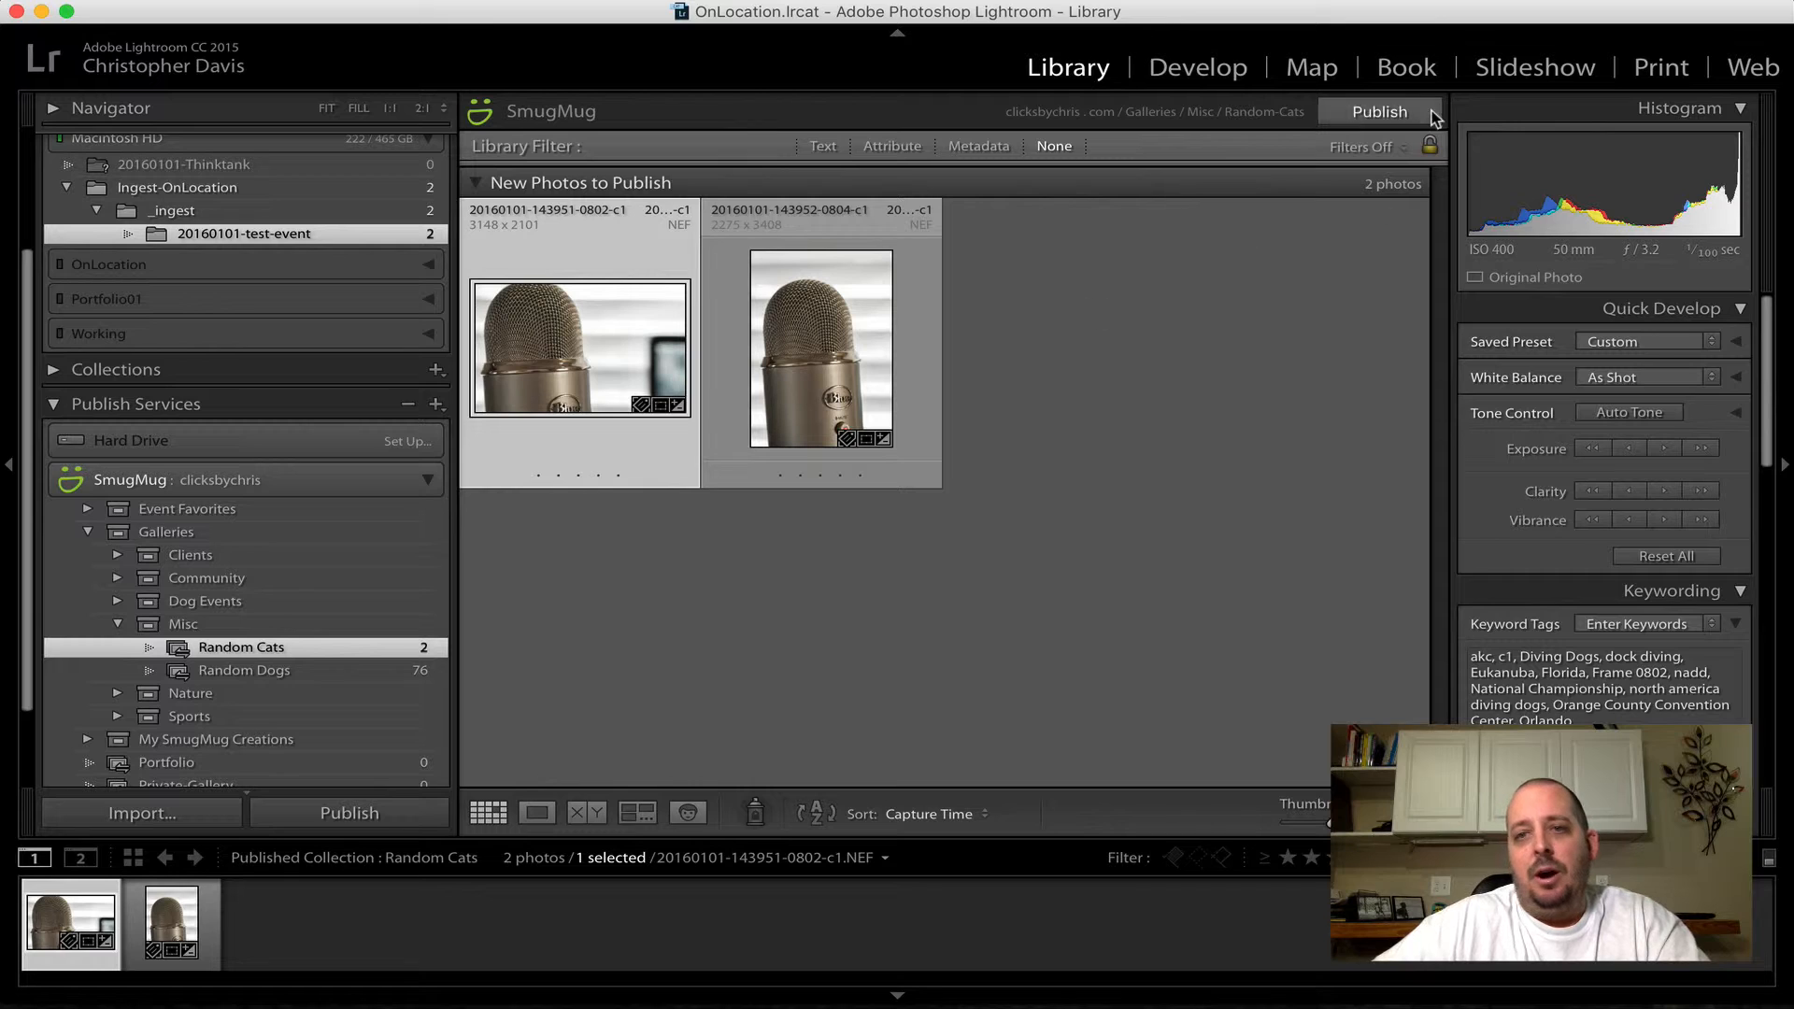
{"action": "left_click", "coordinate": [1399, 114]}
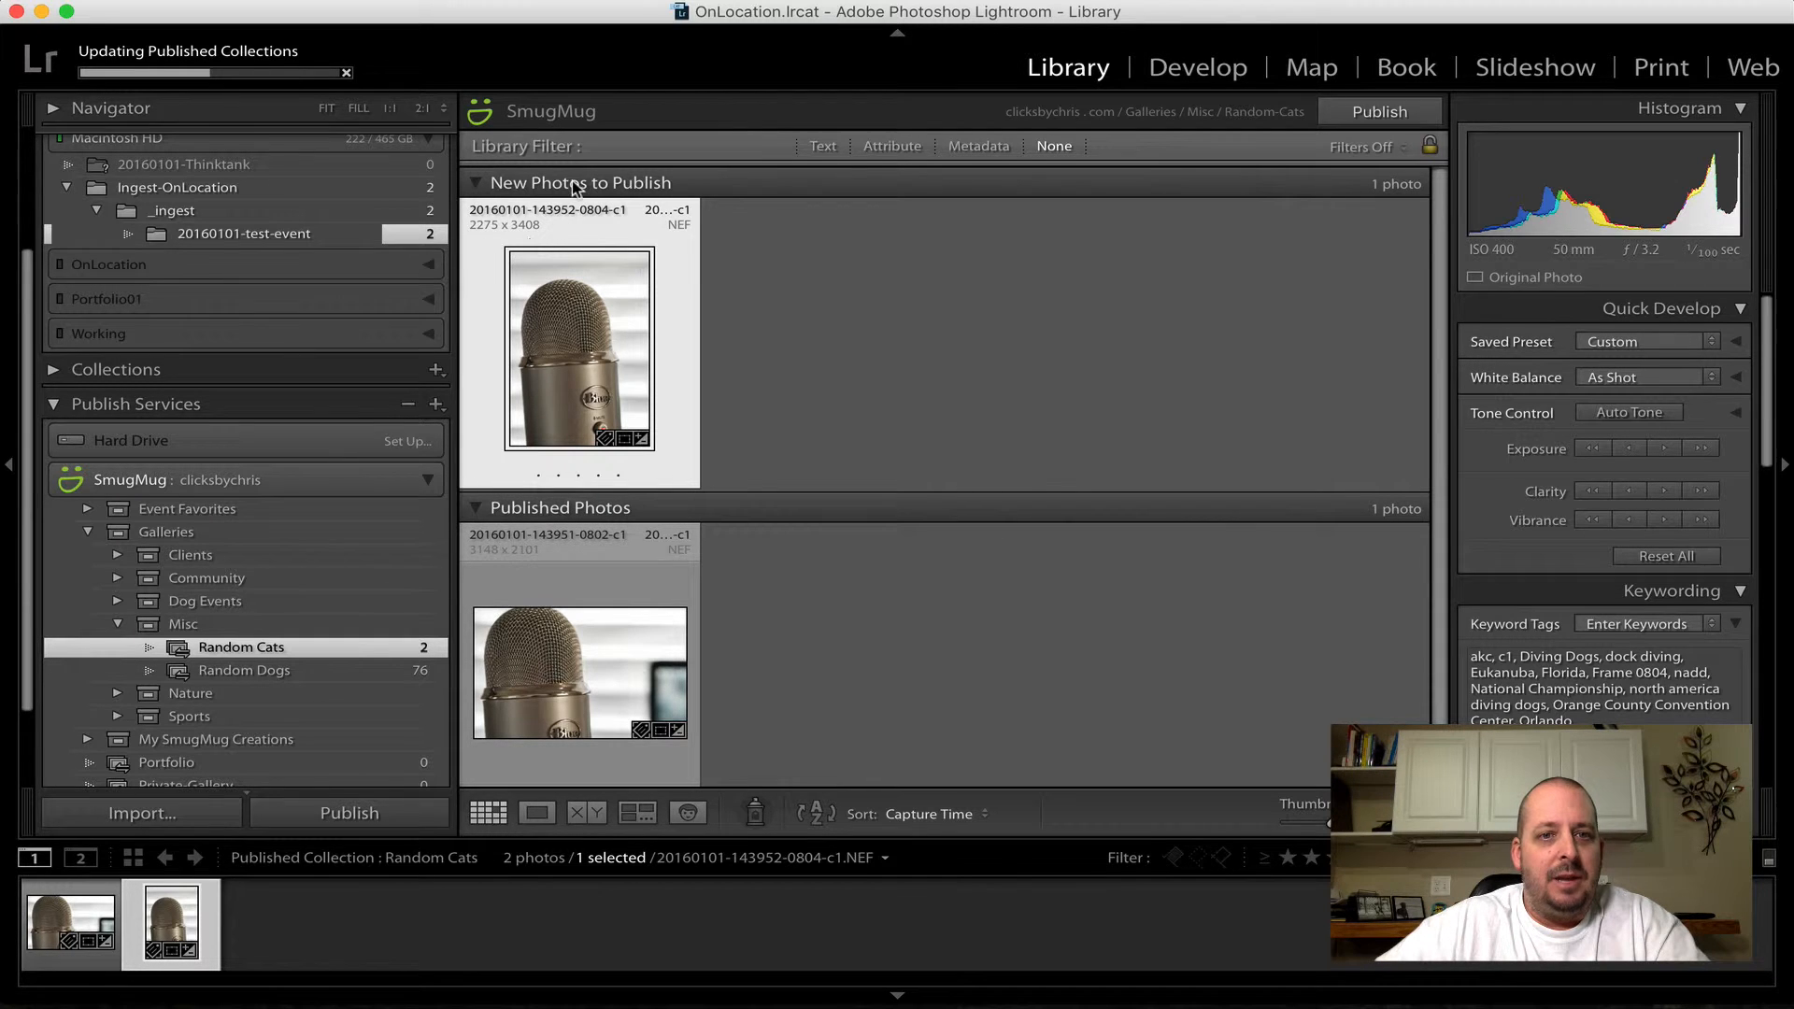
- Switch to Chrome, load the bookmarked clicksbychris.com site in a new window and place that window beside Lightroom's left-hand panels
{"action": "right_click", "coordinate": [604, 988]}
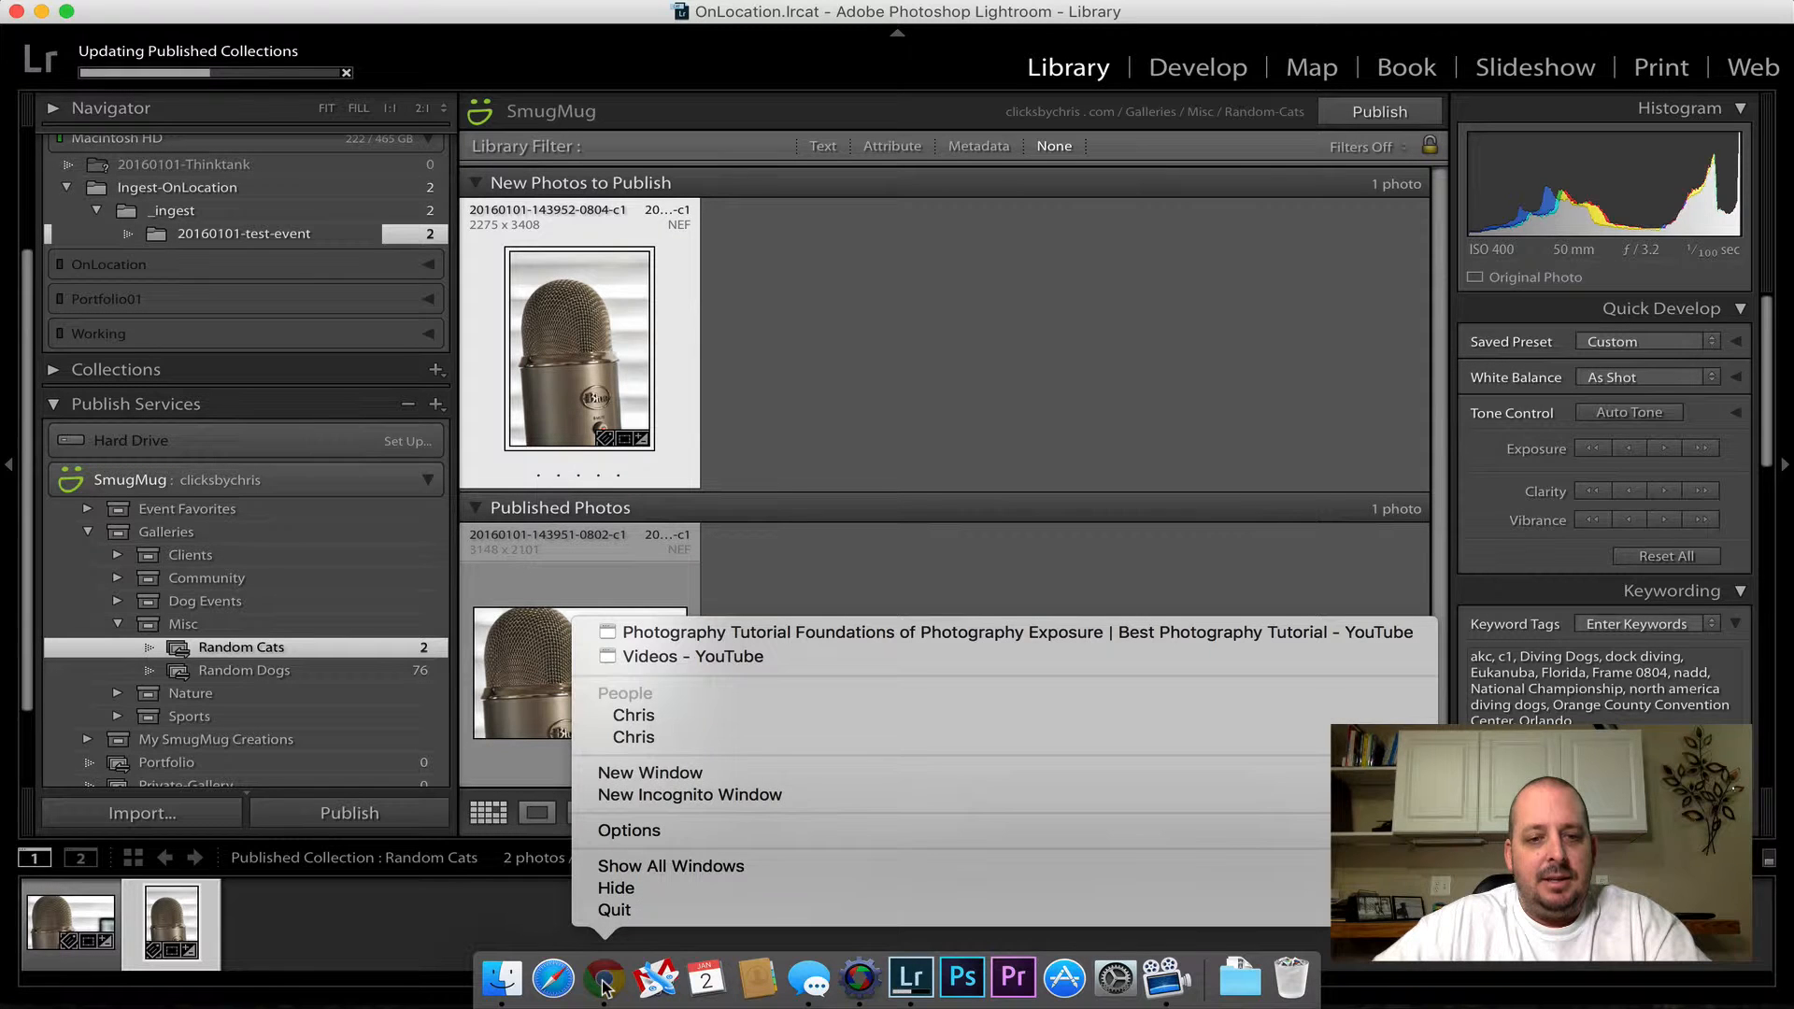
{"action": "left_click", "coordinate": [654, 777]}
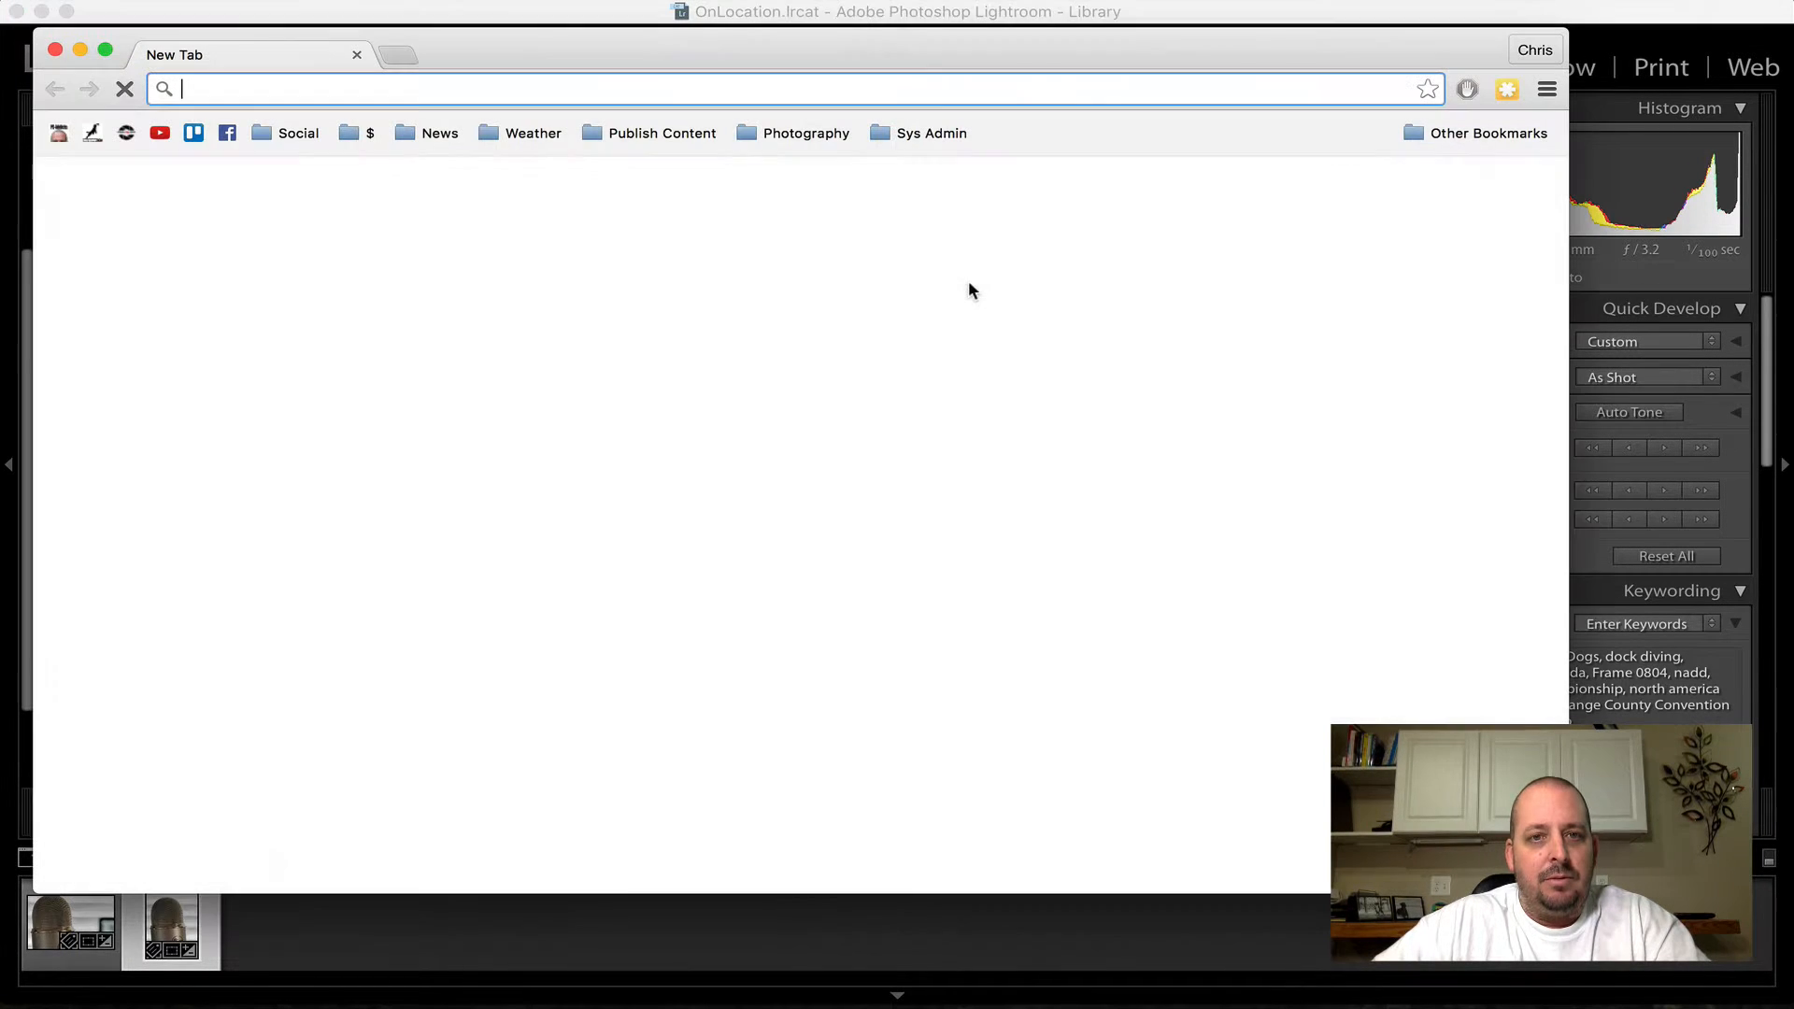
{"action": "left_click", "coordinate": [127, 132]}
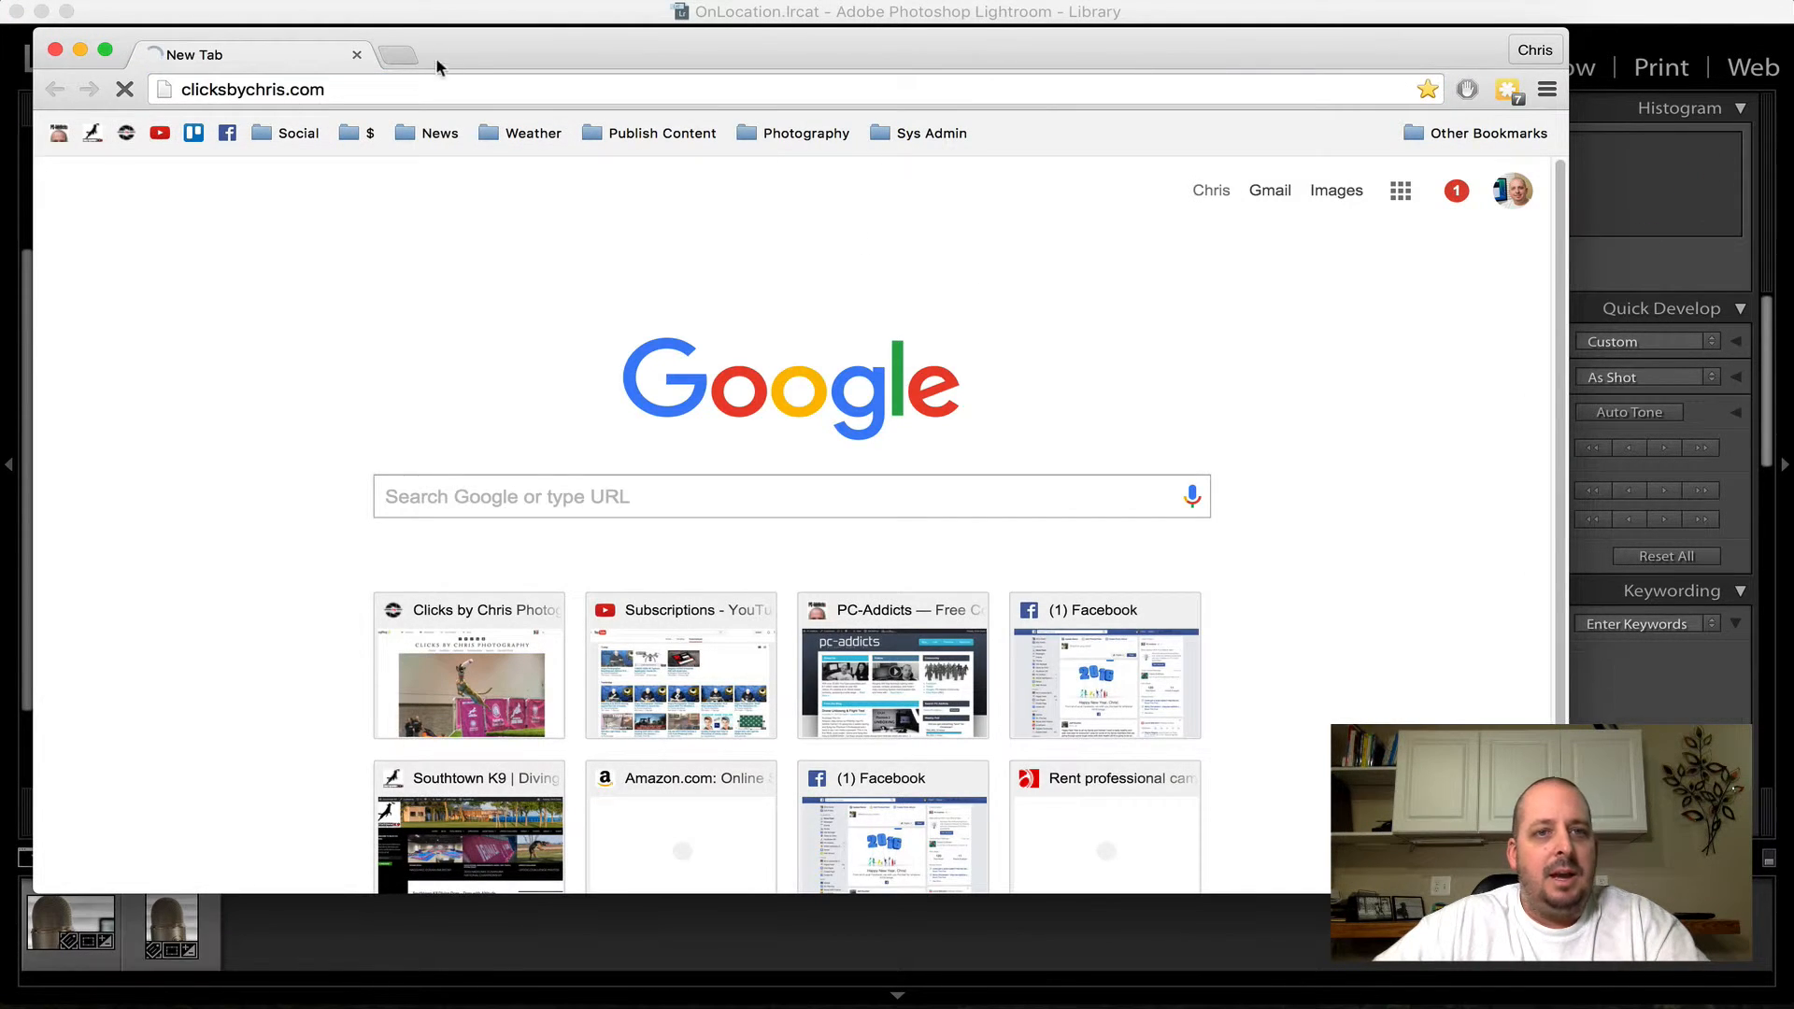
{"action": "left_click_drag", "start_coordinate": [451, 49], "coordinate": [740, 60]}
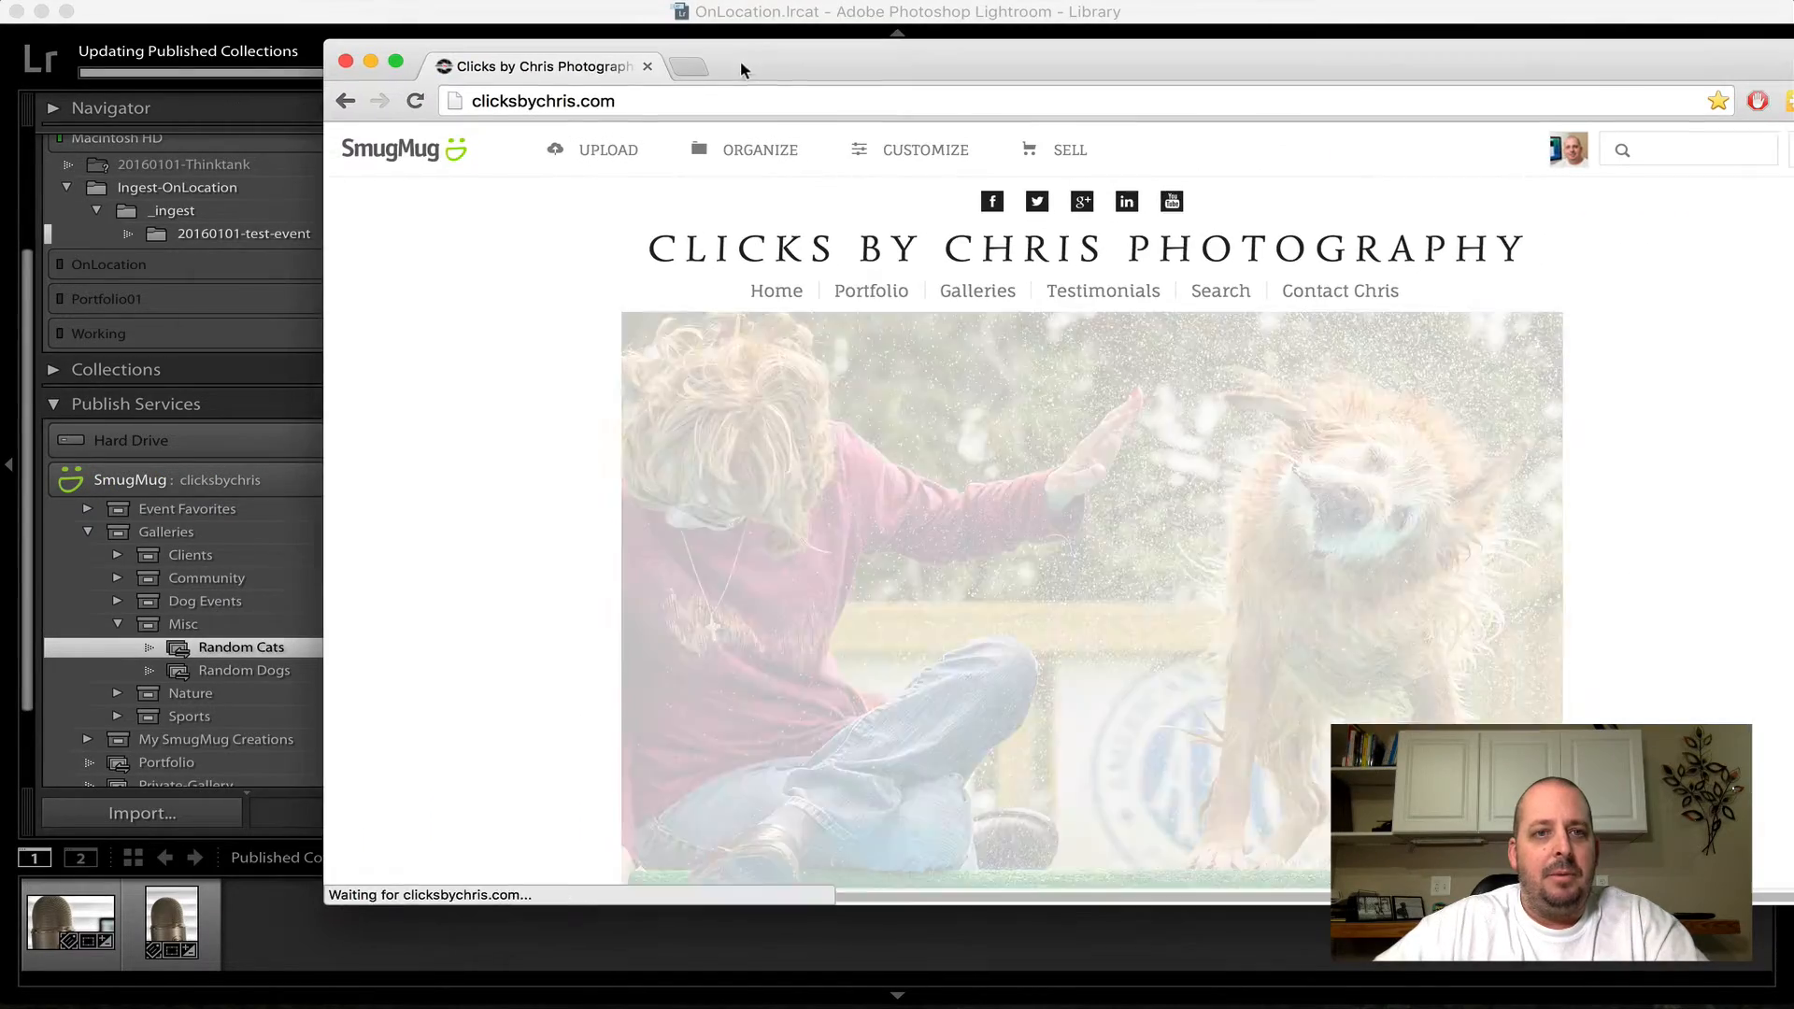
{"action": "left_click_drag", "start_coordinate": [327, 45], "coordinate": [631, 47]}
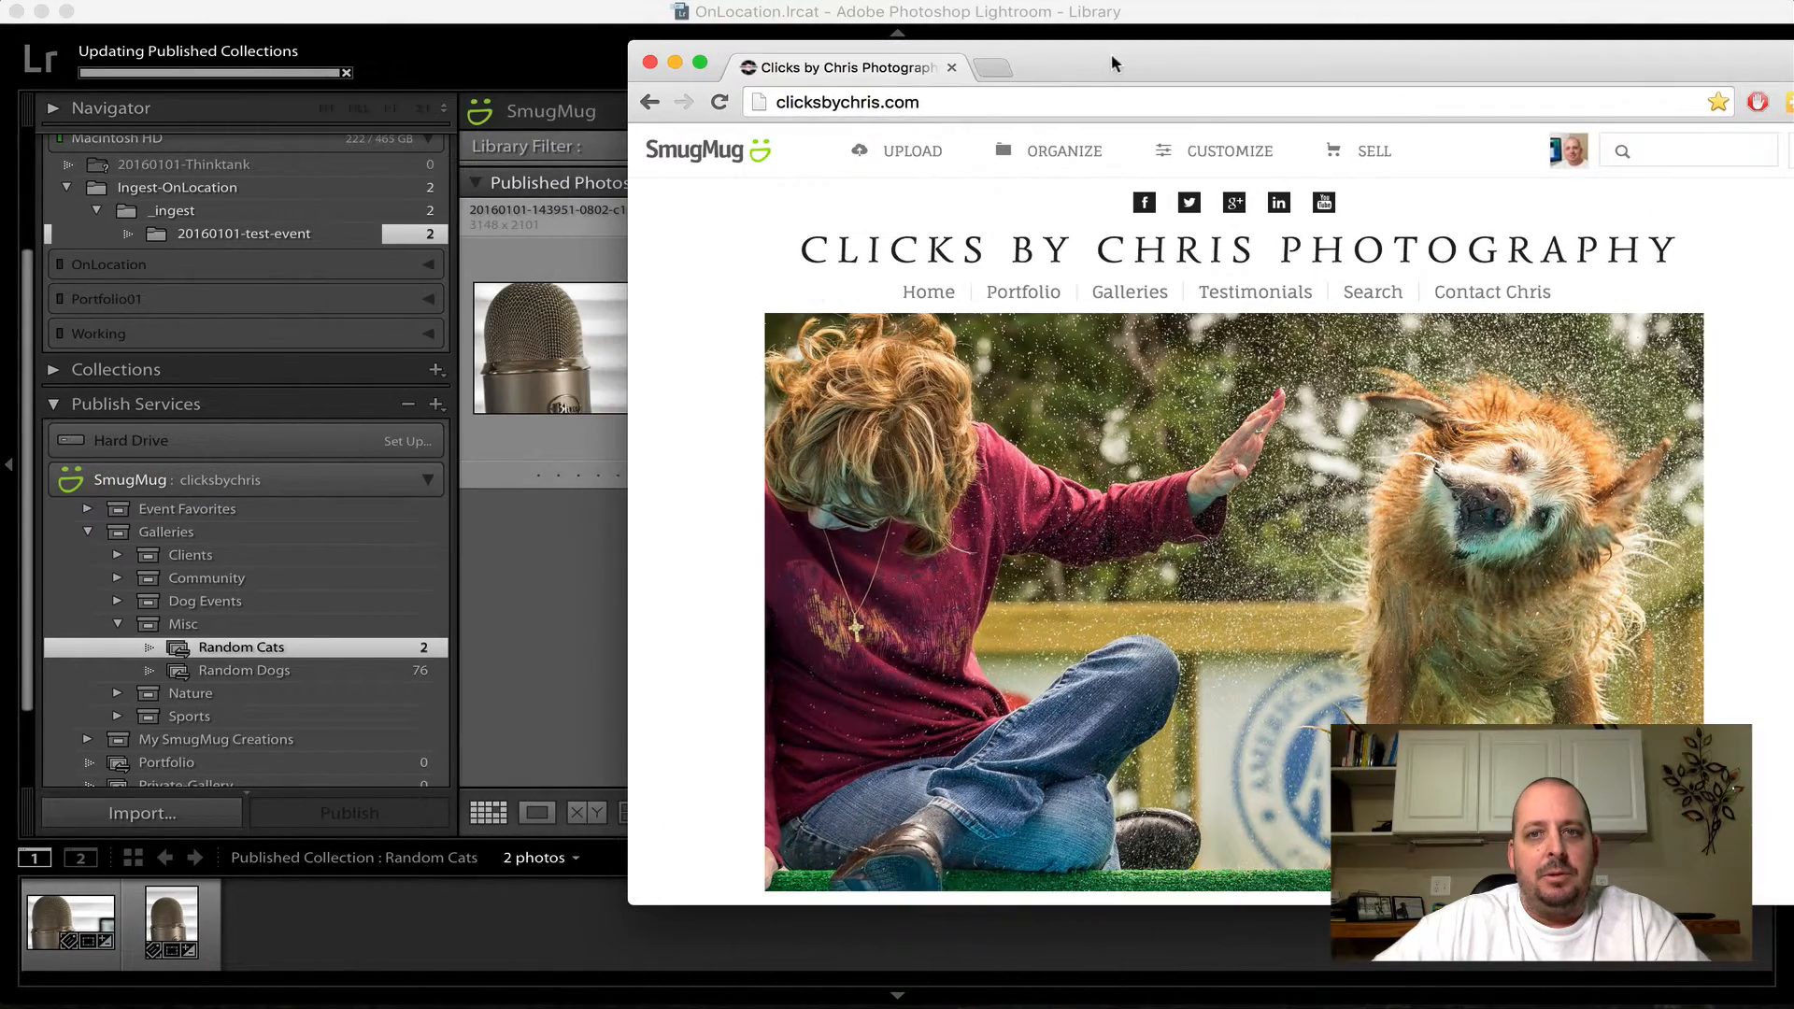
{"action": "left_click_drag", "start_coordinate": [1112, 53], "coordinate": [1006, 52]}
- View the landscape microphone photo enlarged in the site's Random Cats gallery under Misc, and return to Lightroom
{"action": "mouse_move", "coordinate": [1025, 292]}
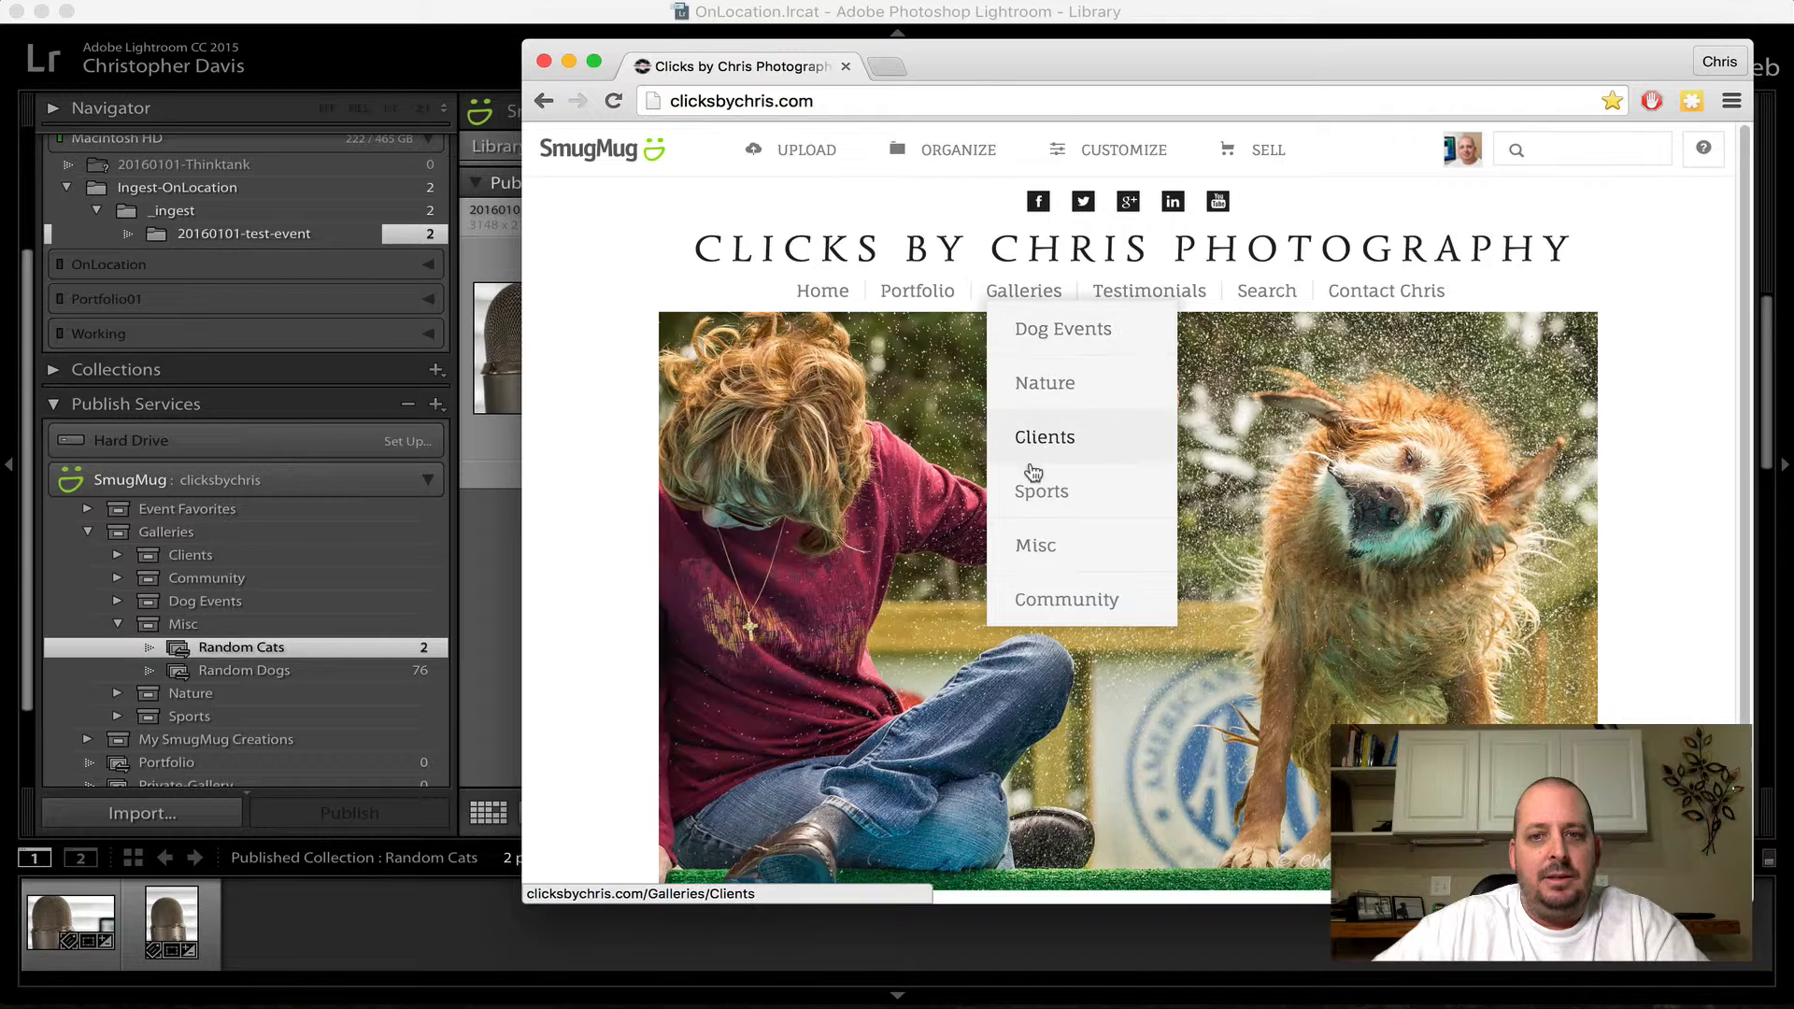
{"action": "left_click", "coordinate": [1036, 547]}
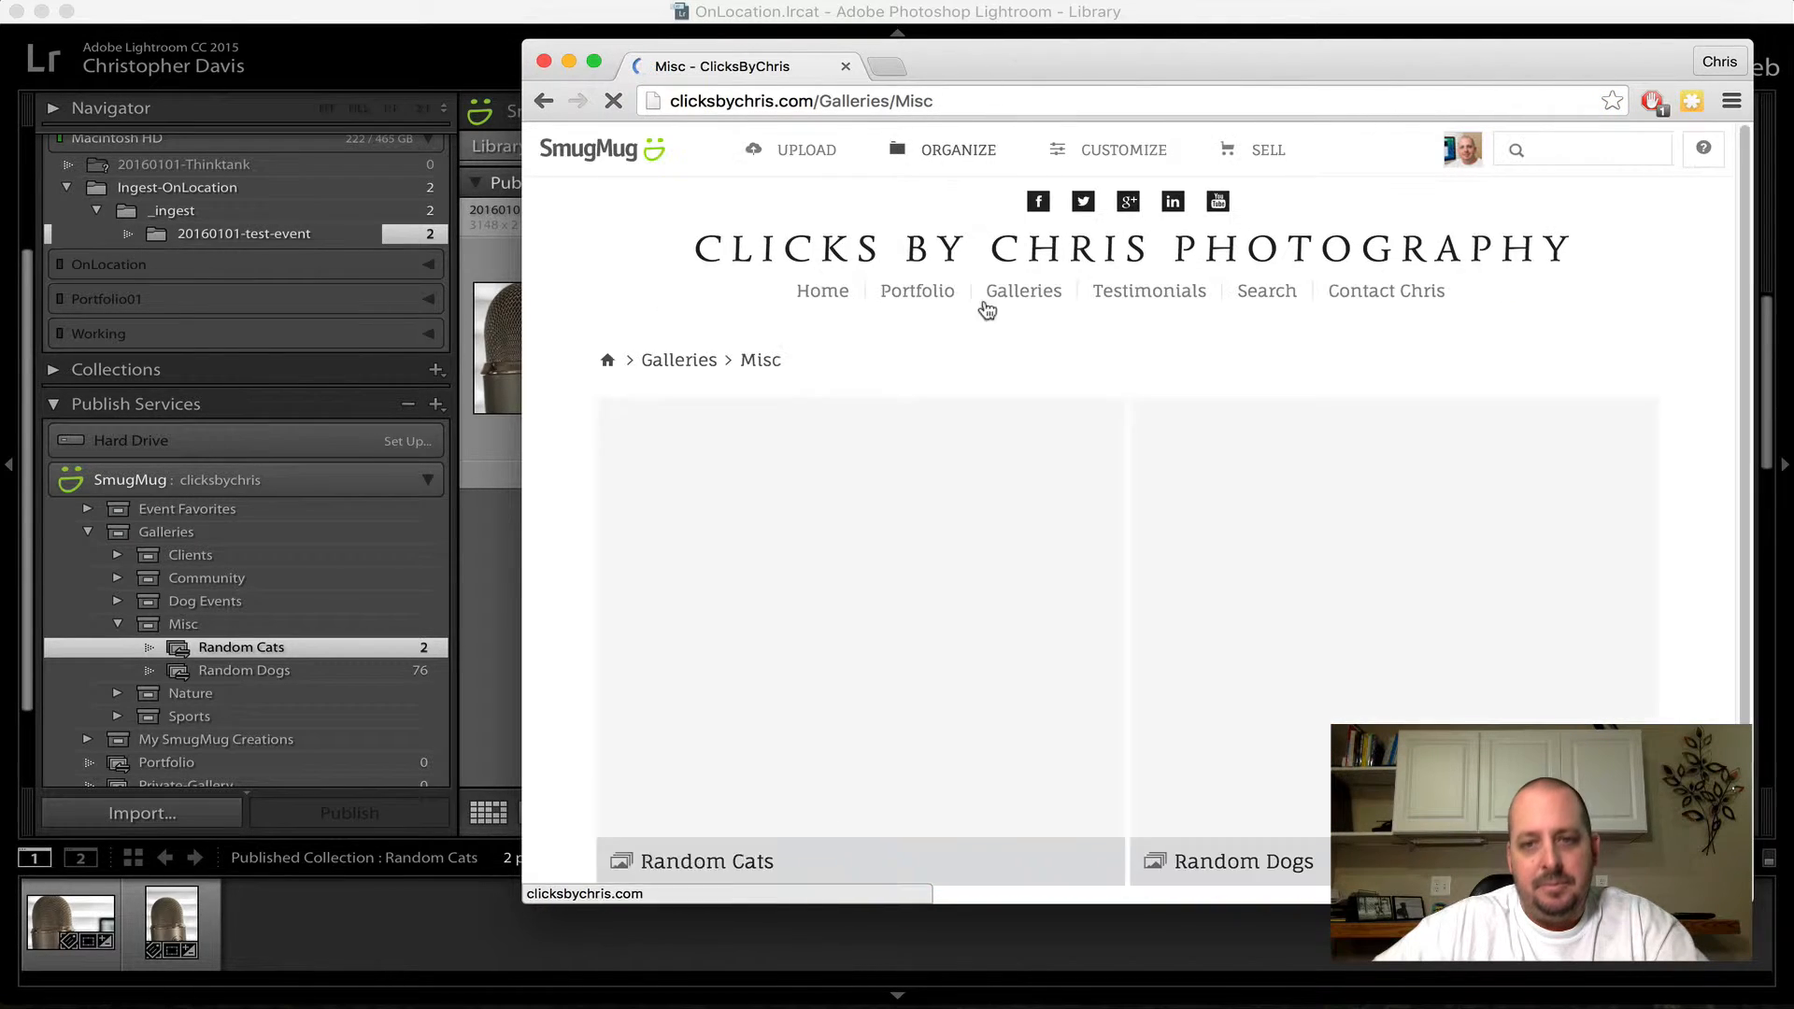
{"action": "left_click", "coordinate": [897, 654]}
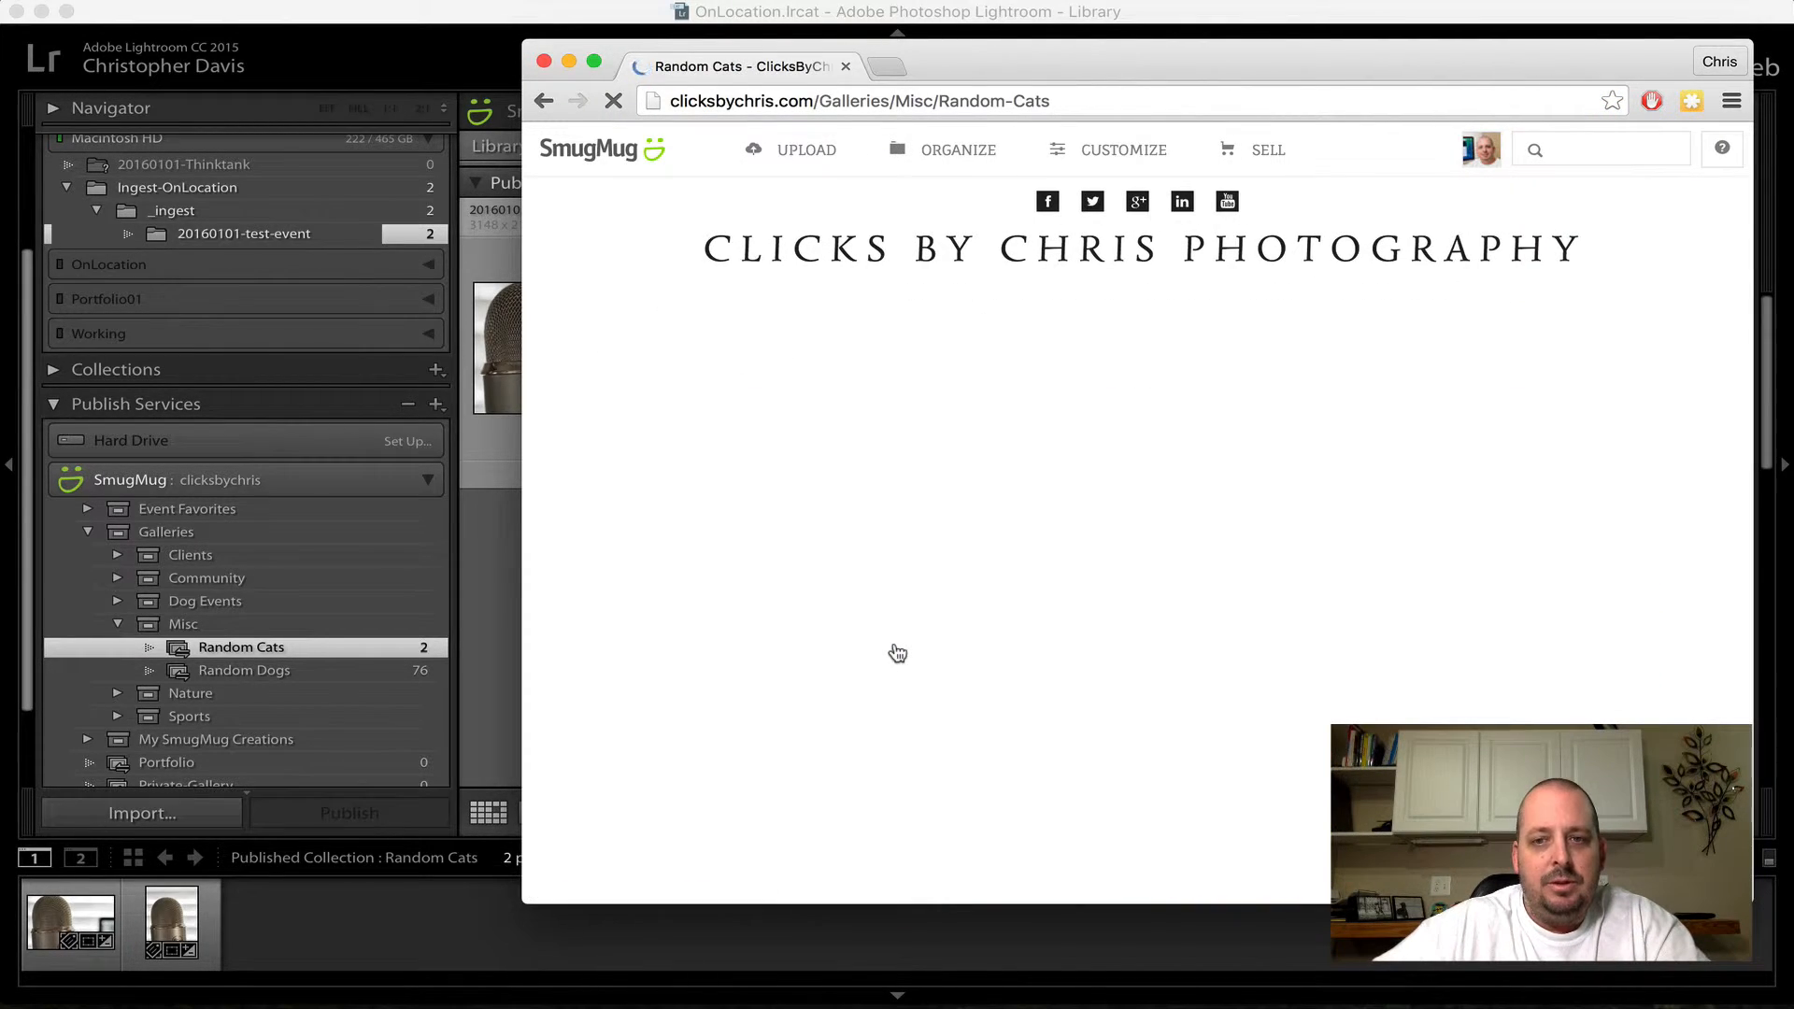
{"action": "scroll", "coordinate": [897, 654], "scroll_direction": "down", "scroll_amount": 5}
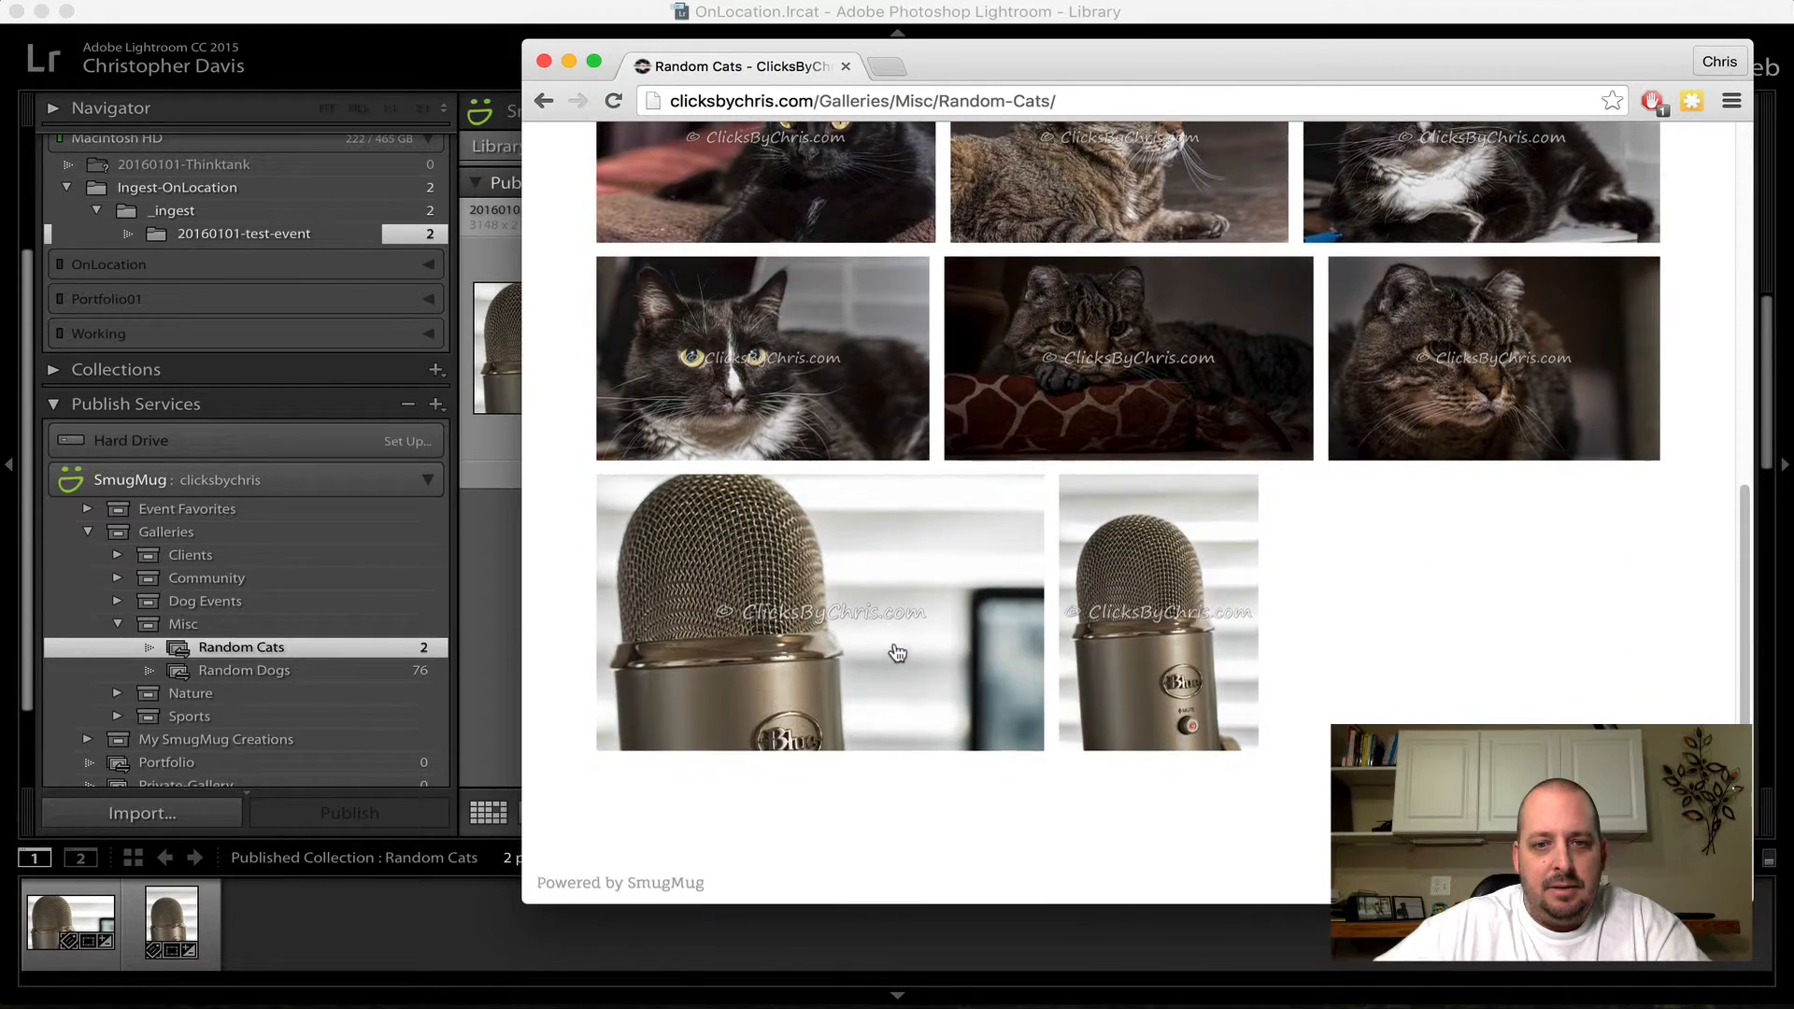
{"action": "left_click", "coordinate": [864, 549]}
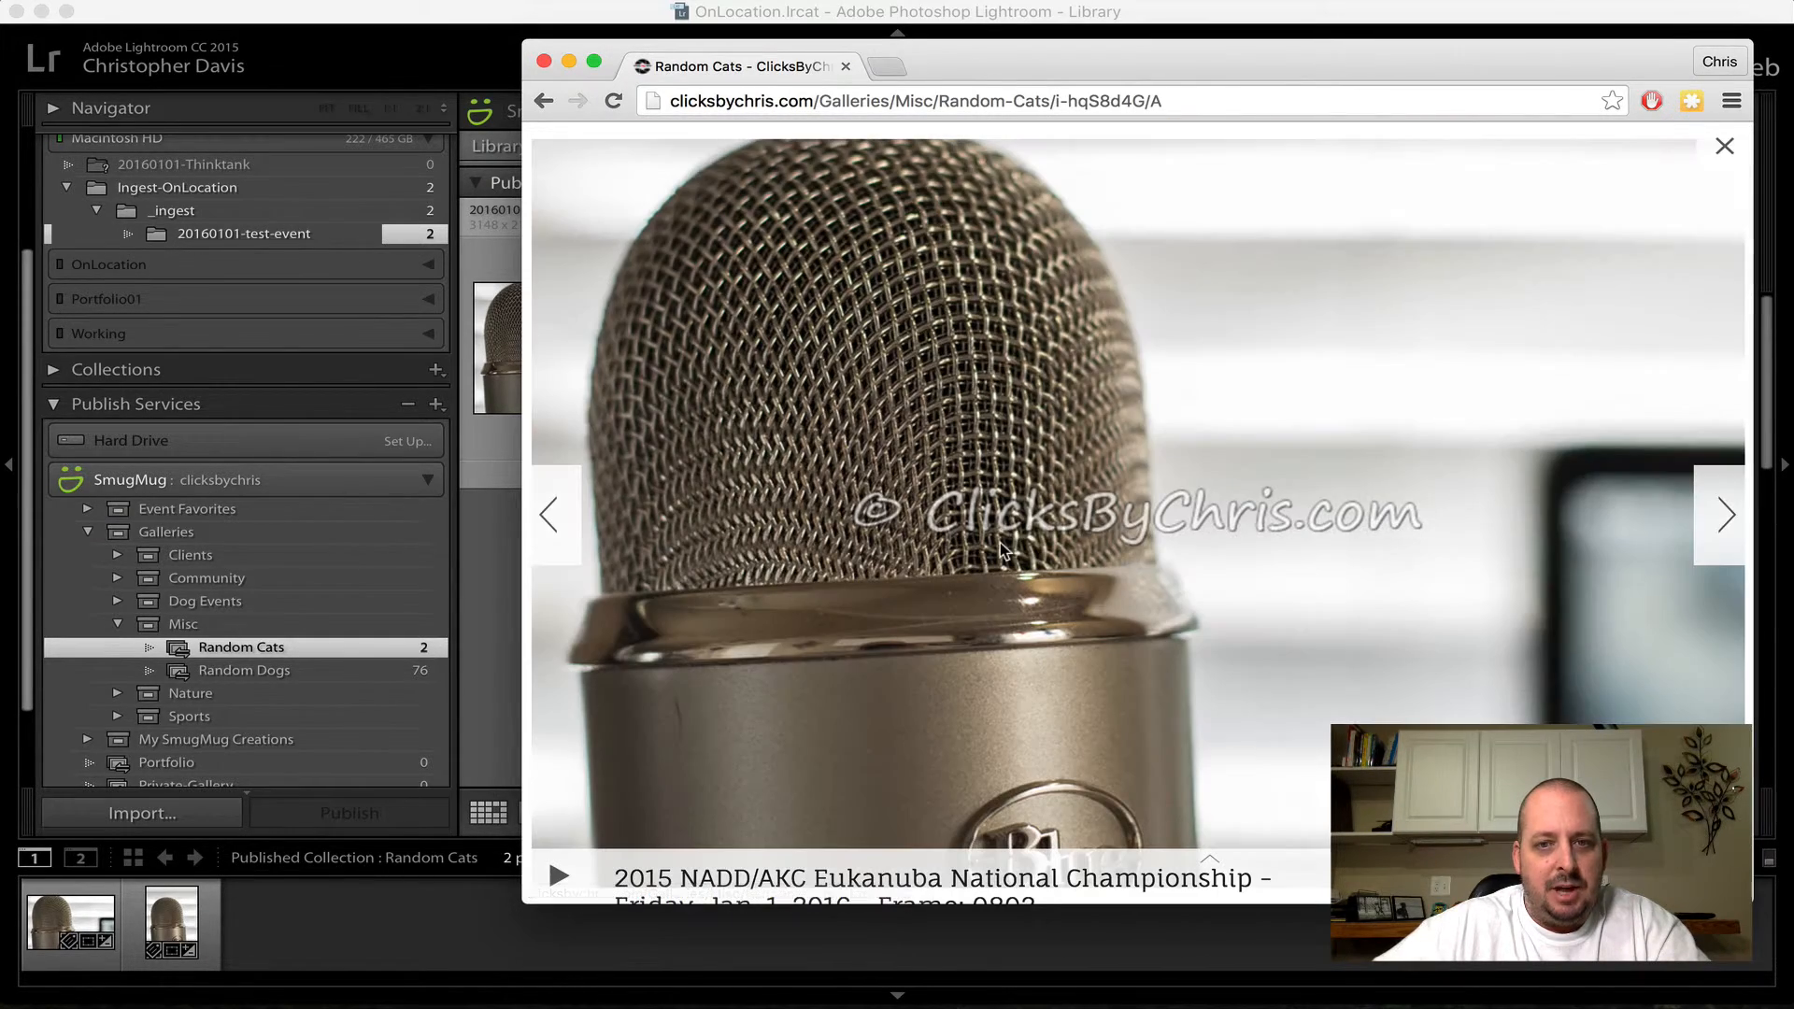
{"action": "left_click", "coordinate": [531, 110]}
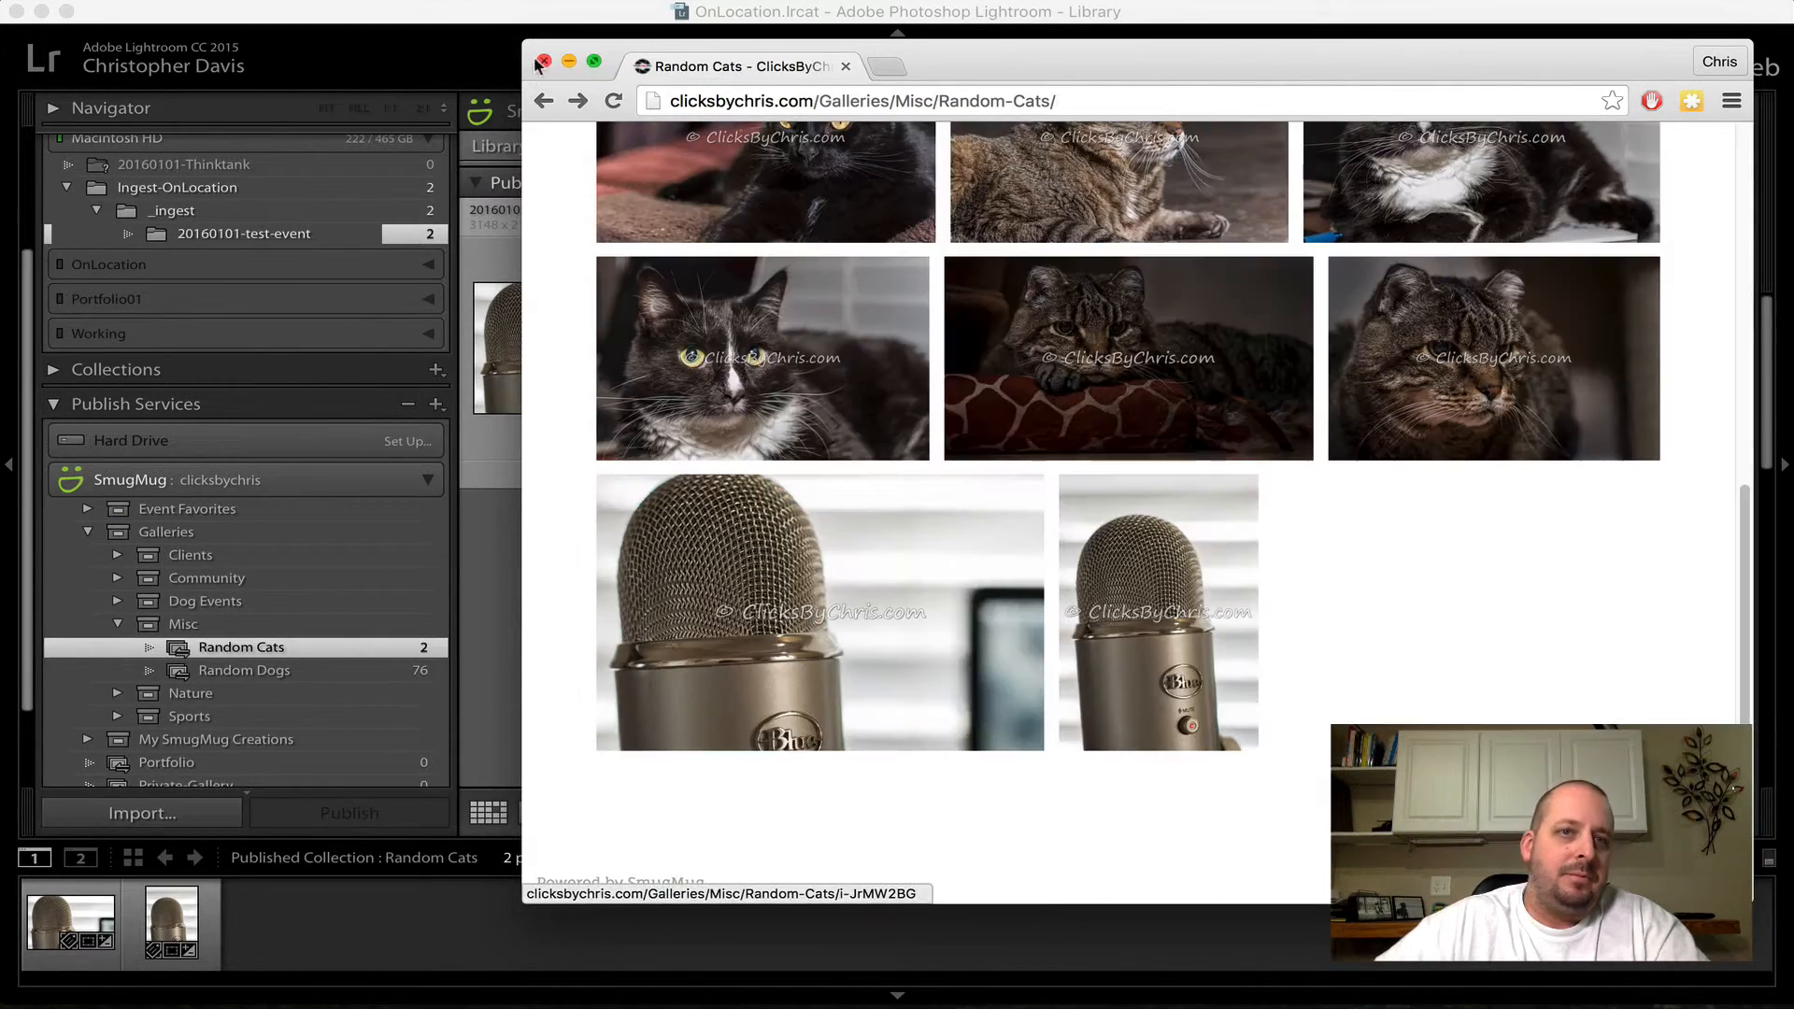
{"action": "left_click", "coordinate": [488, 51]}
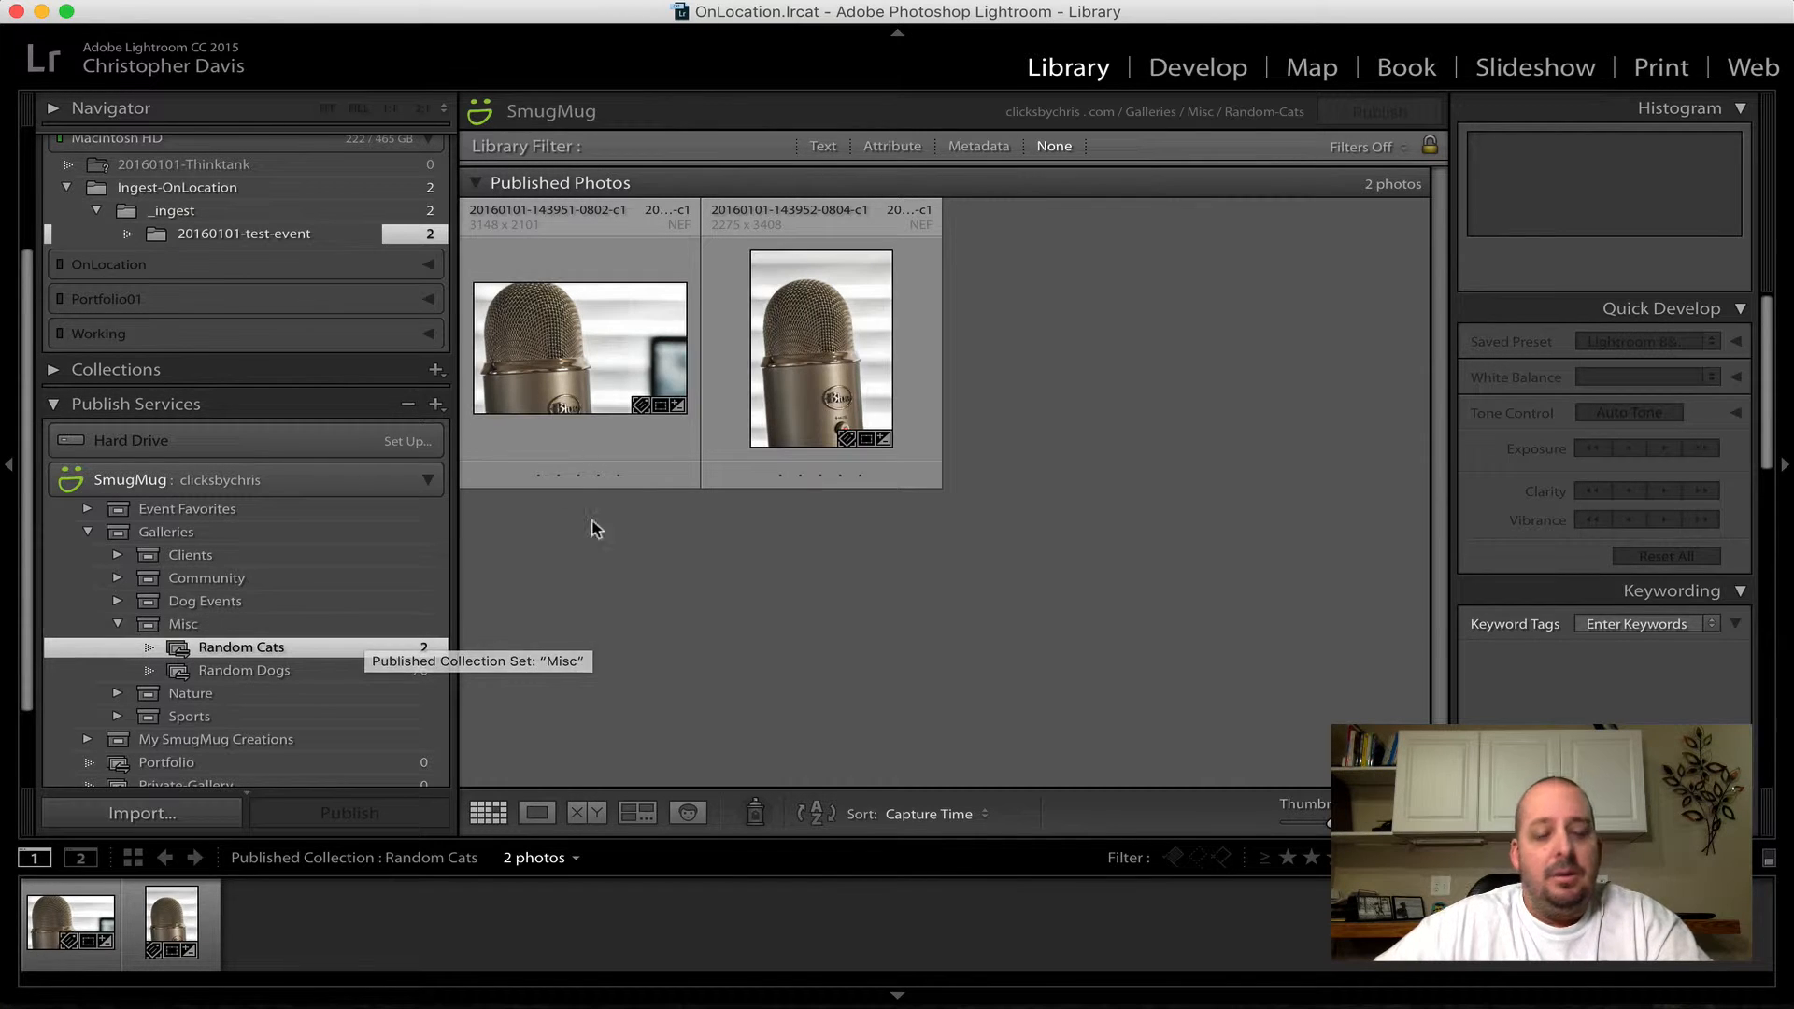
- Remove both microphone photos from the Random Cats published collection and publish the removal to SmugMug
{"action": "left_click", "coordinate": [583, 414]}
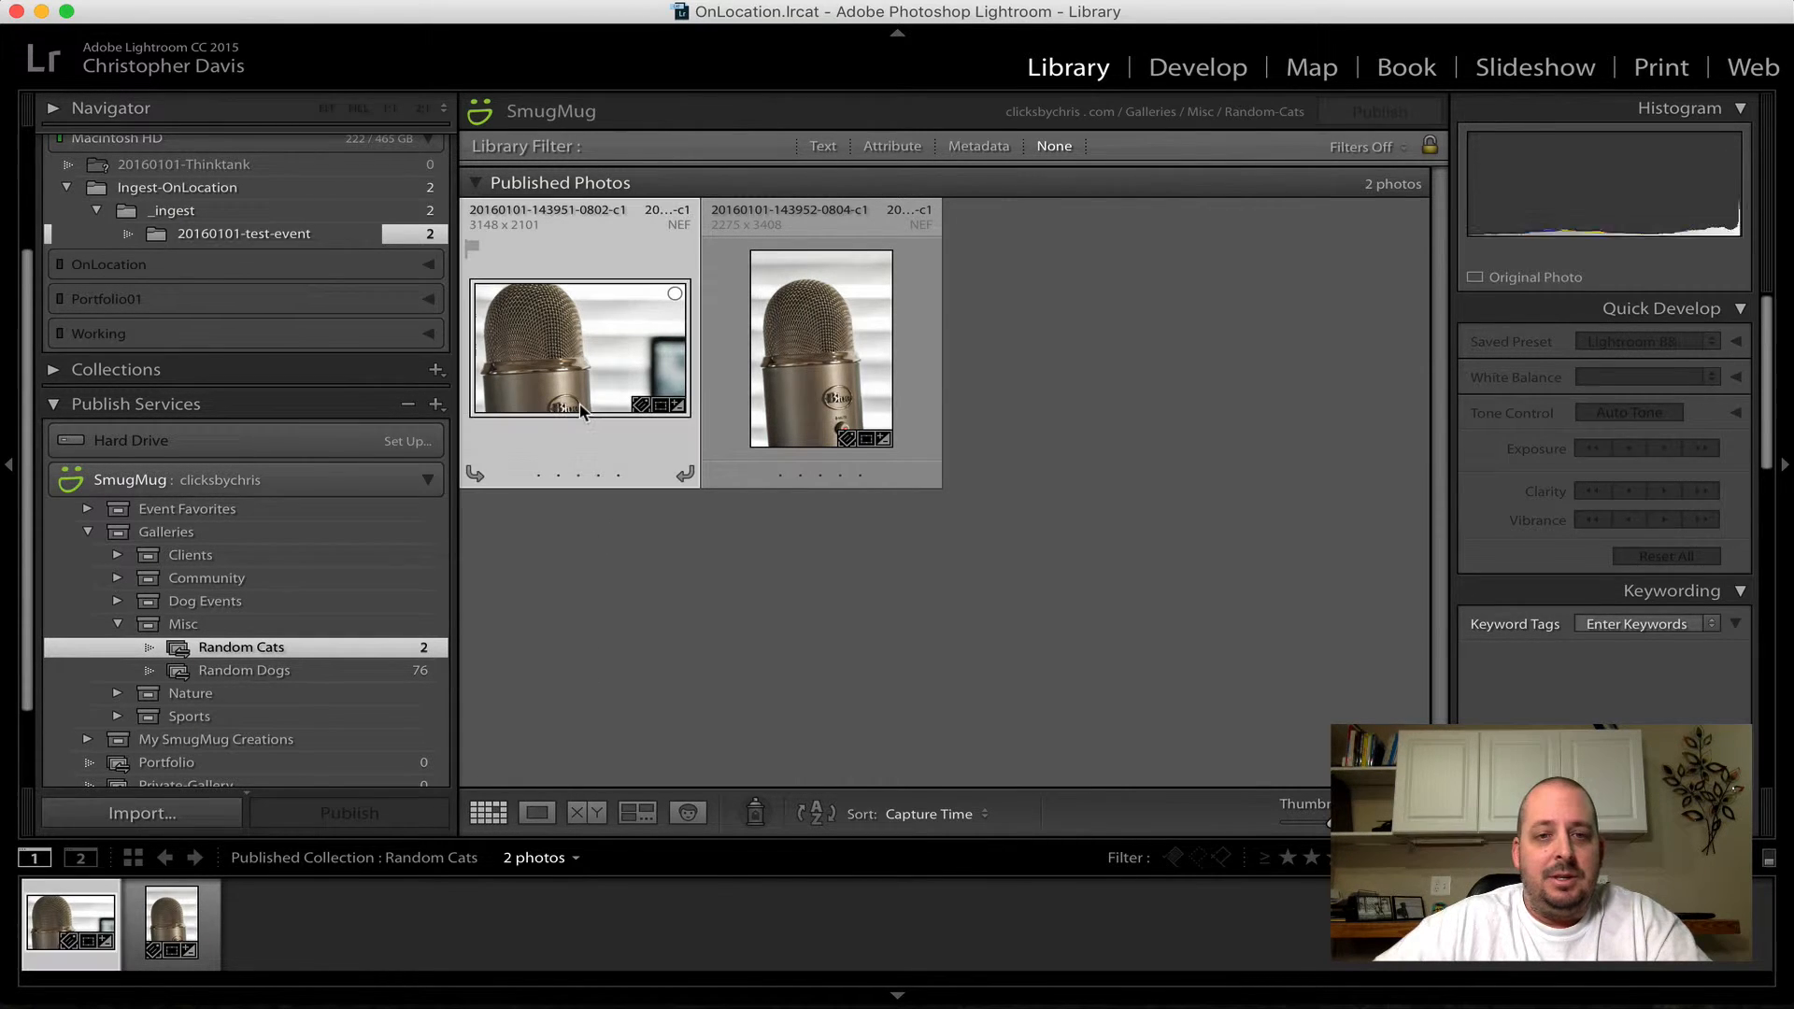
{"action": "left_click", "coordinate": [808, 357], "text": "shift"}
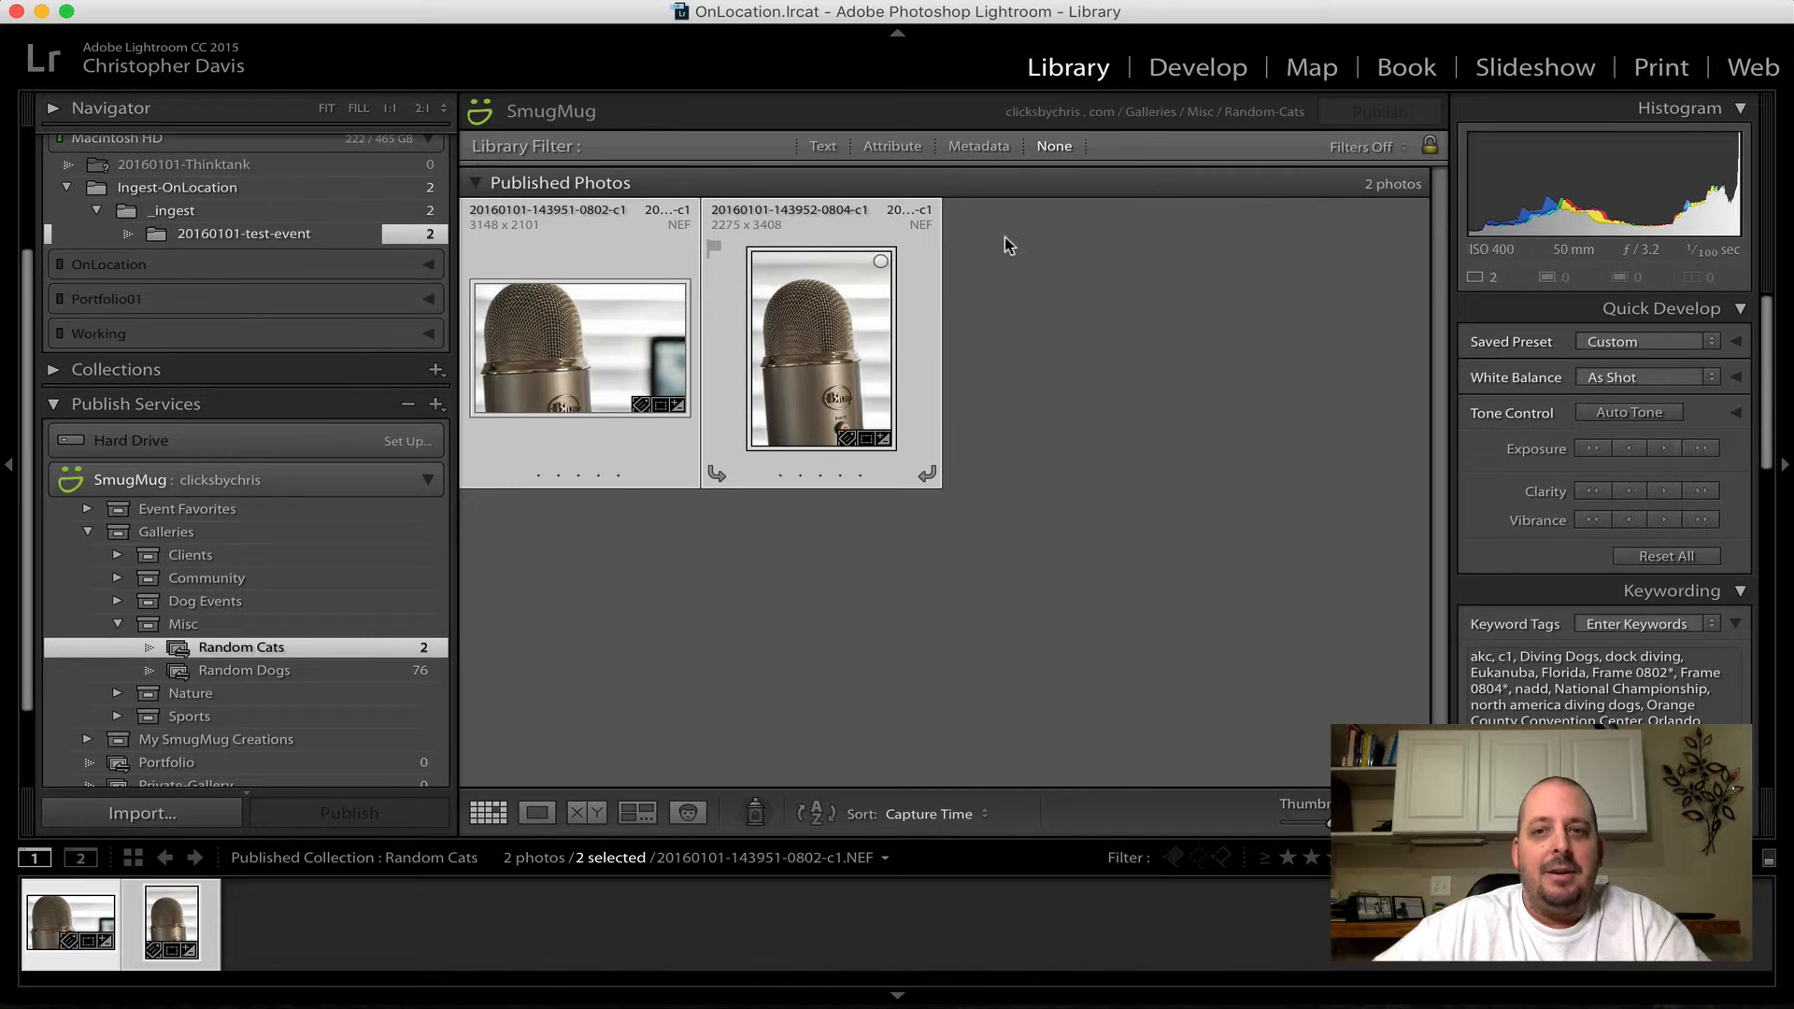
{"action": "mouse_move", "coordinate": [687, 336]}
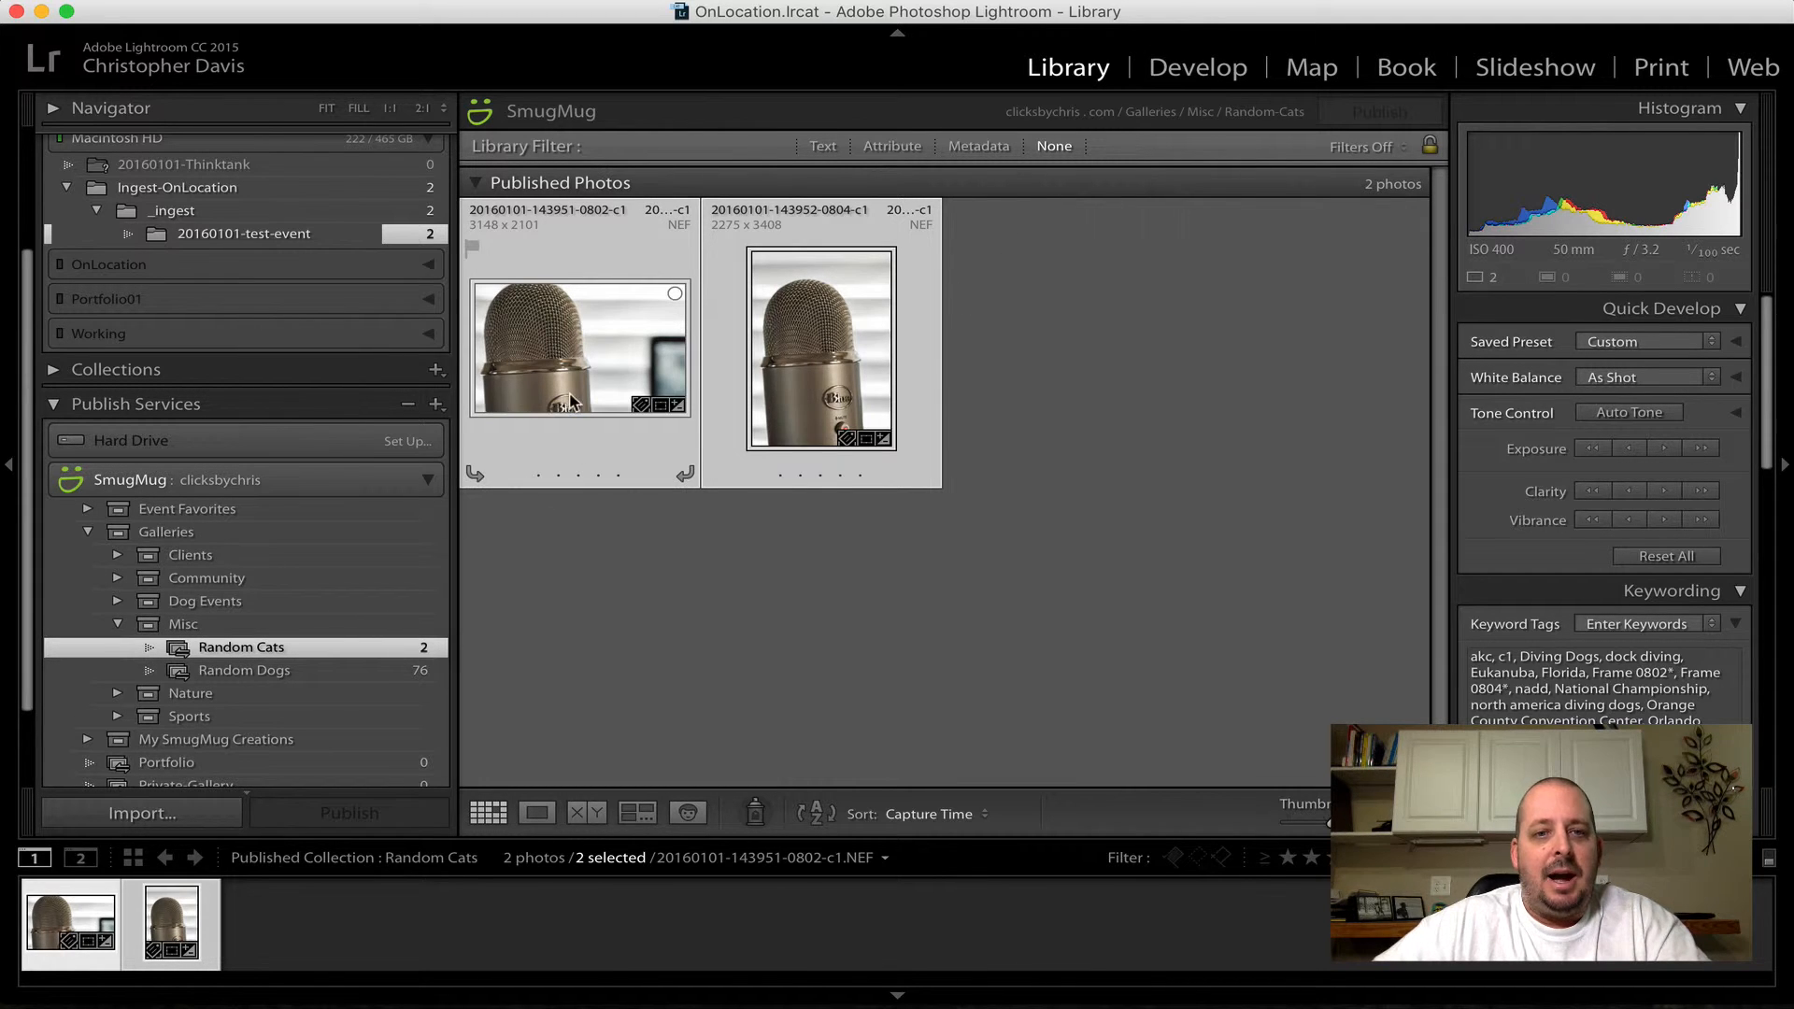
{"action": "key", "text": "Delete"}
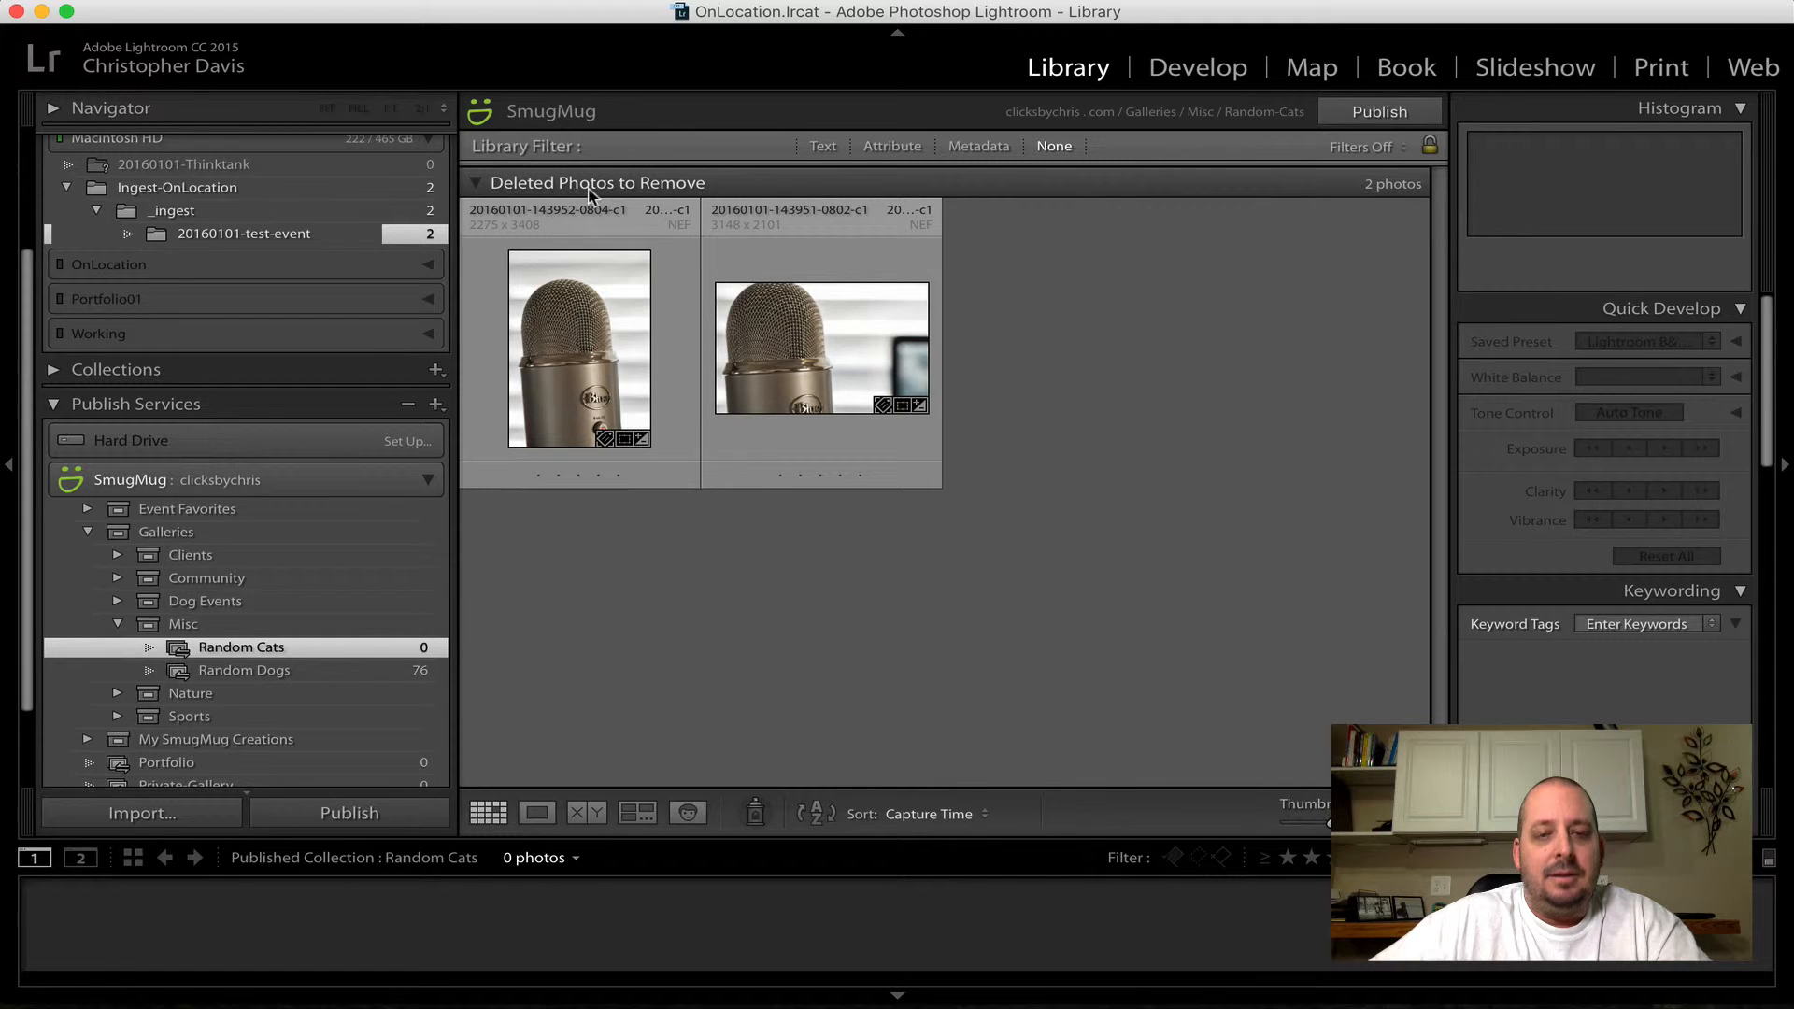
{"action": "left_click", "coordinate": [1351, 114]}
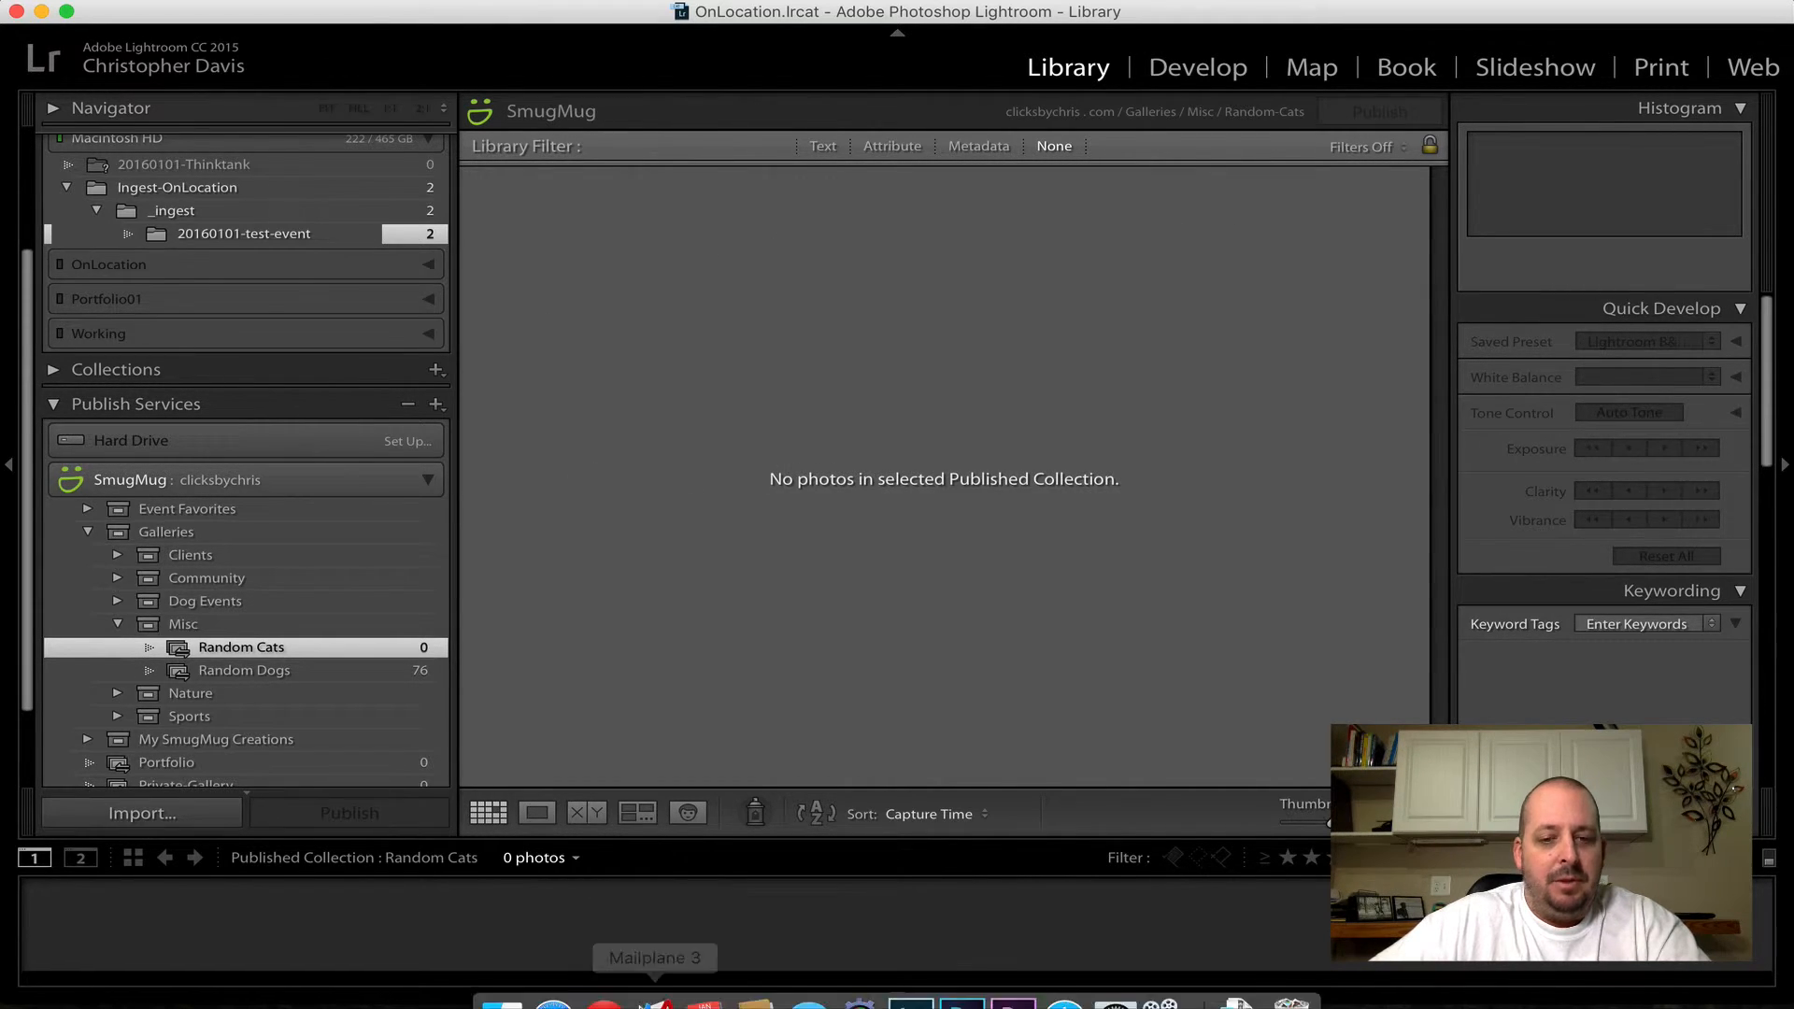
- Switch to the Random Cats window in Chrome, reload the gallery to check the removal, and close the window
{"action": "right_click", "coordinate": [612, 981]}
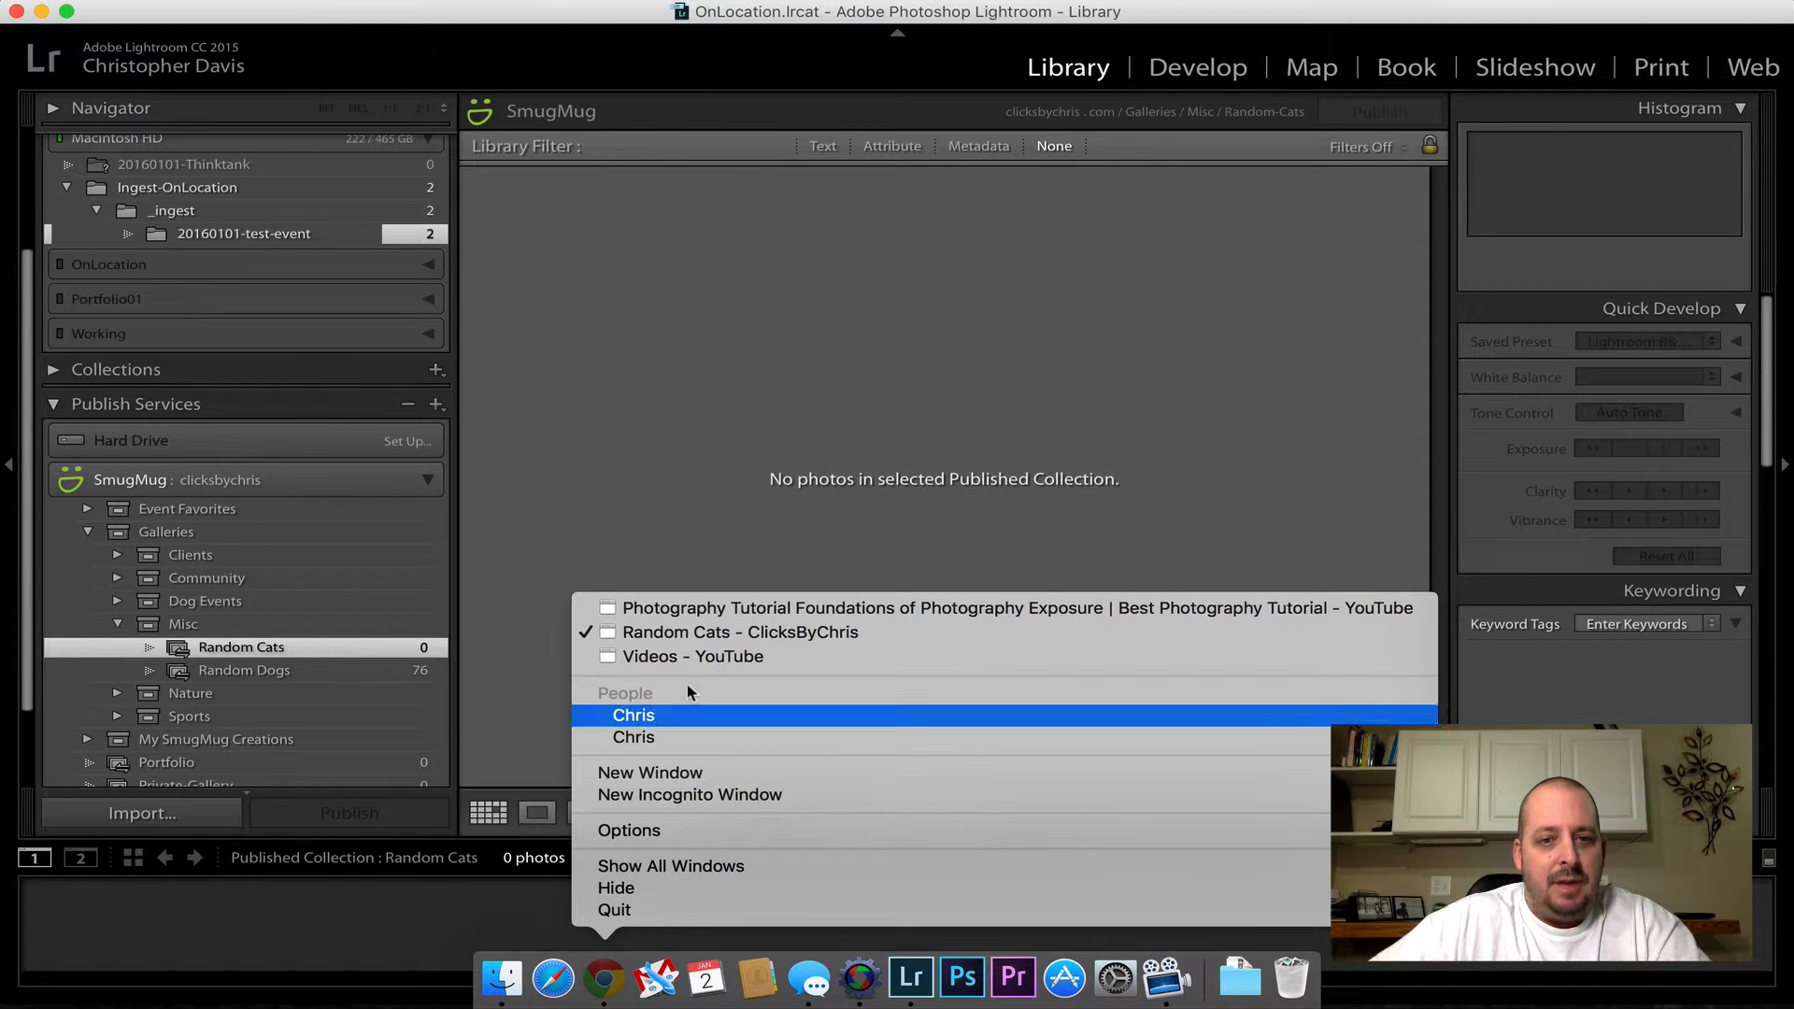
{"action": "left_click", "coordinate": [699, 635]}
{"action": "key", "text": "super+r"}
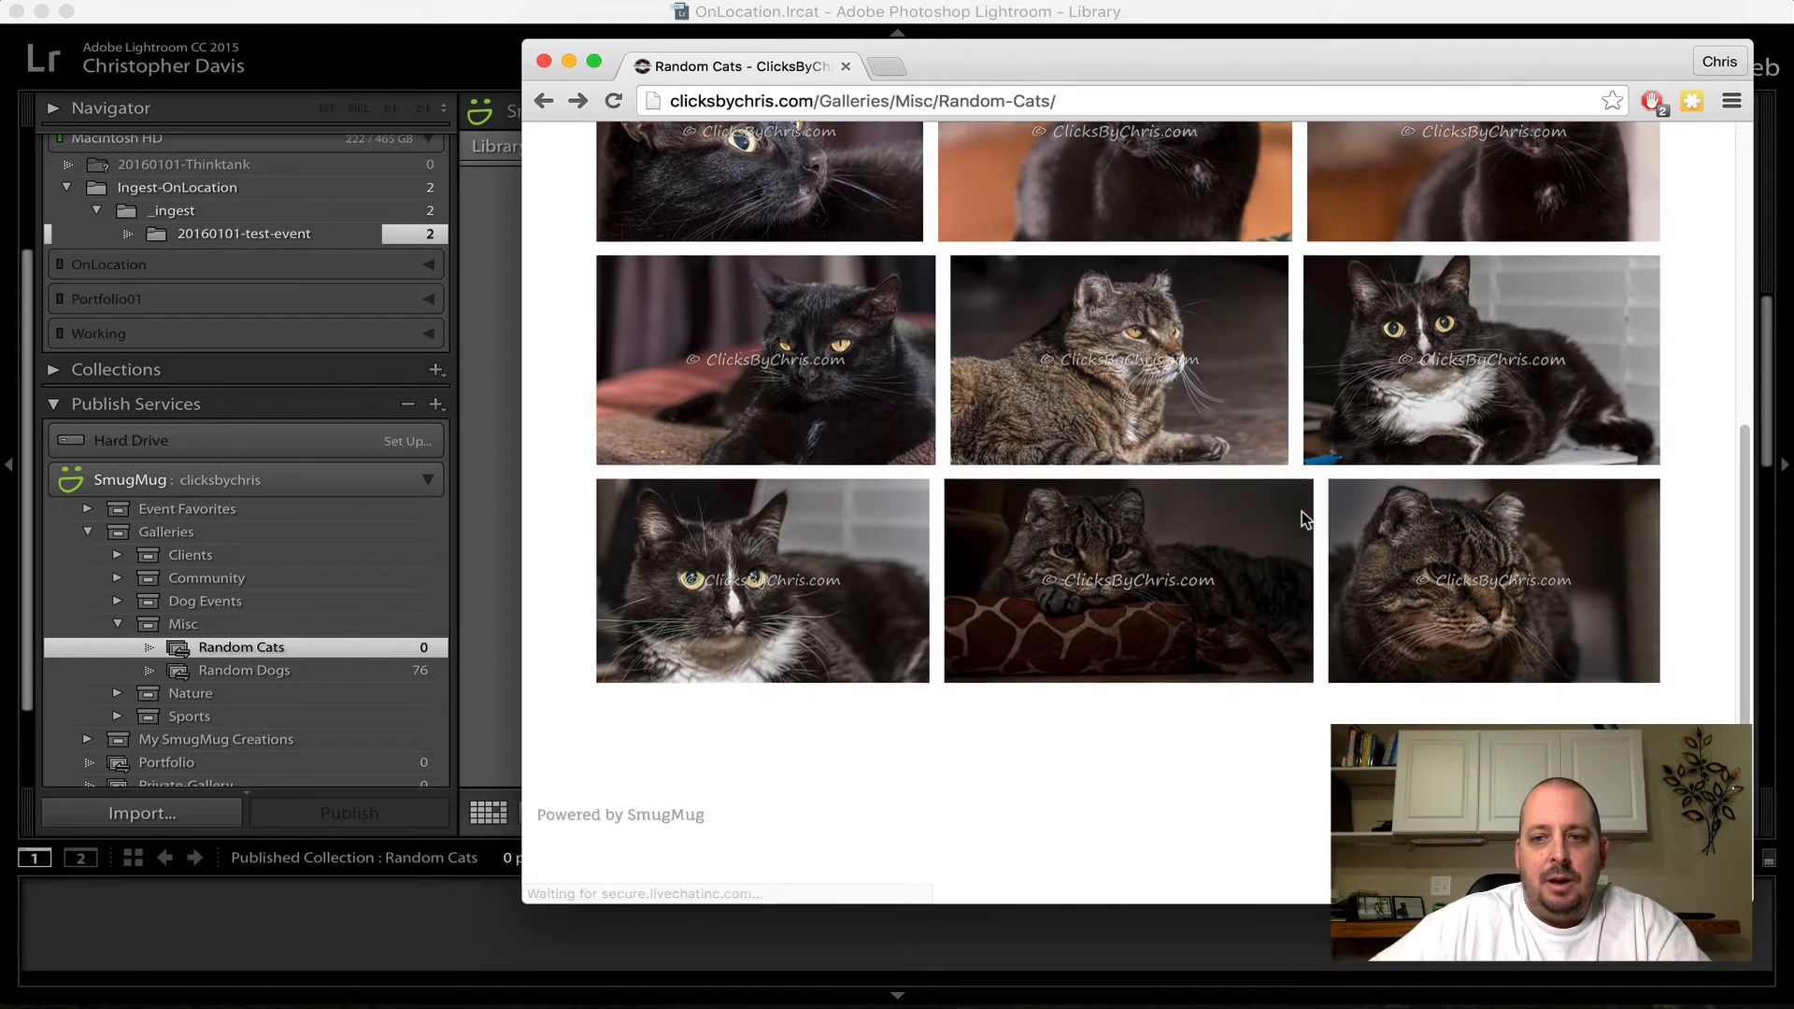
{"action": "left_click", "coordinate": [544, 63]}
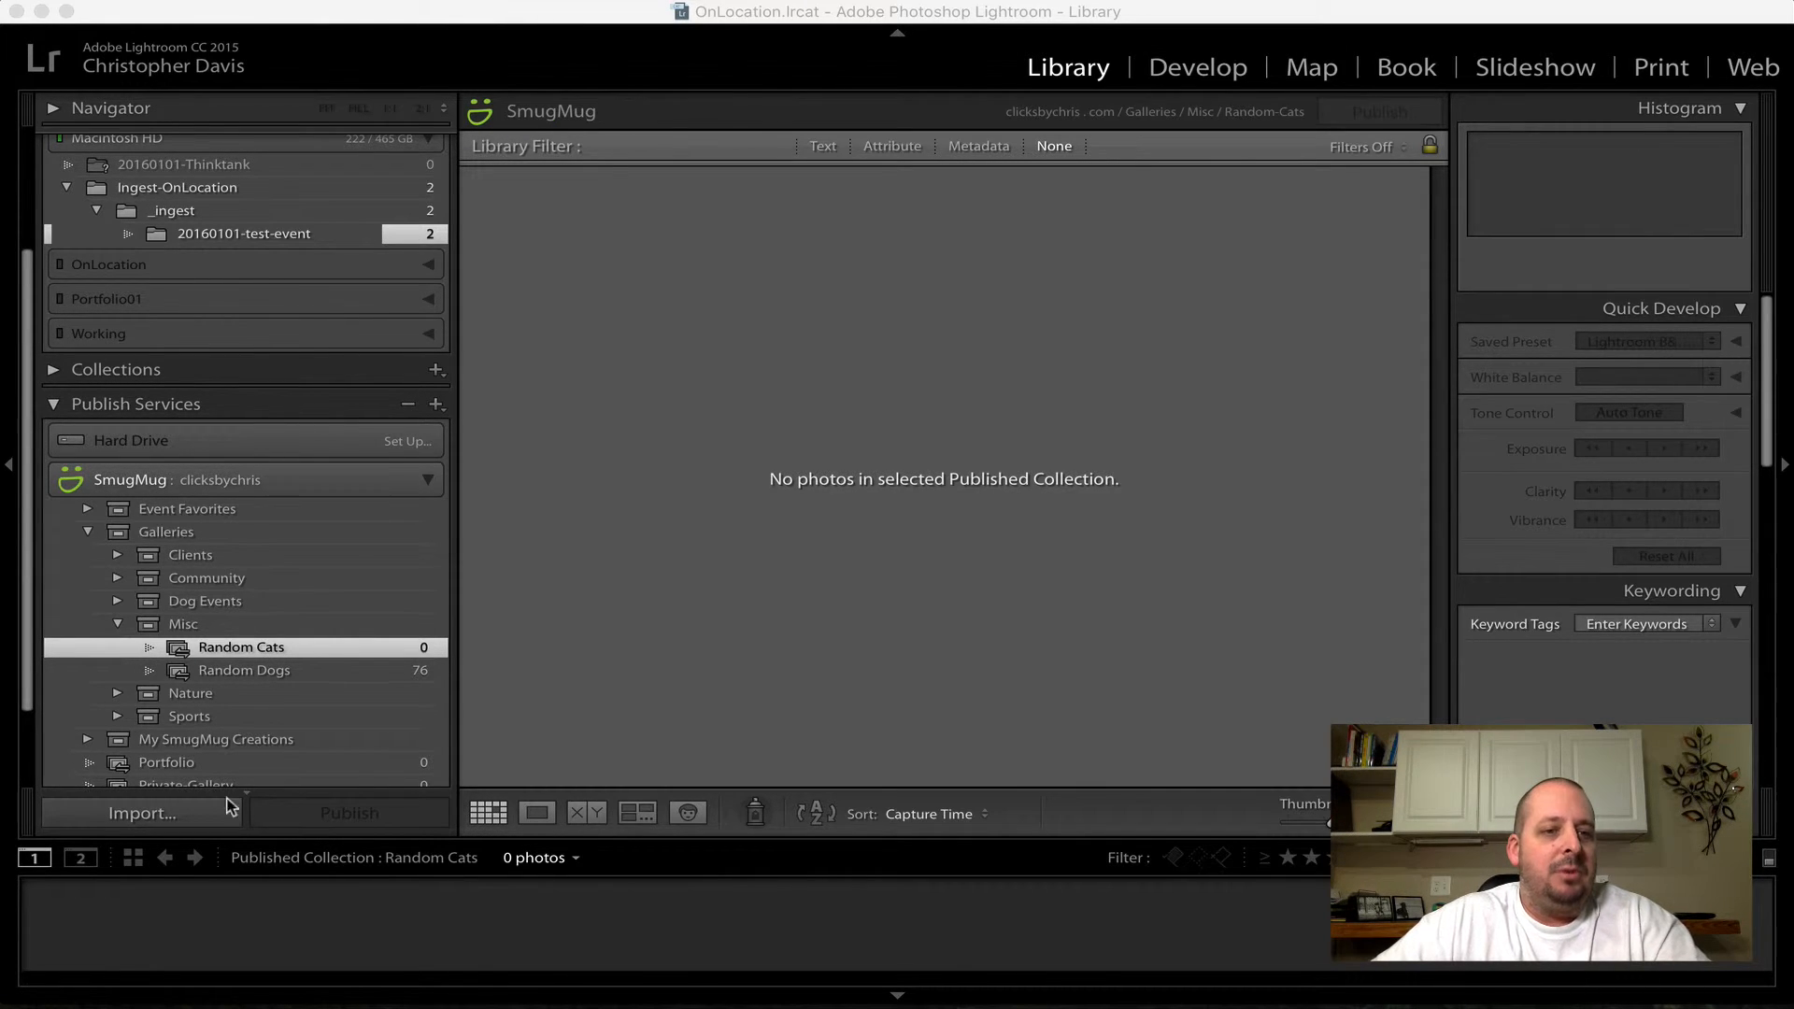
- Open the SmugMug publish service's settings in Lightroom, sync its folders and galleries immediately, and close the Publishing Manager
{"action": "right_click", "coordinate": [255, 485]}
{"action": "left_click", "coordinate": [284, 498]}
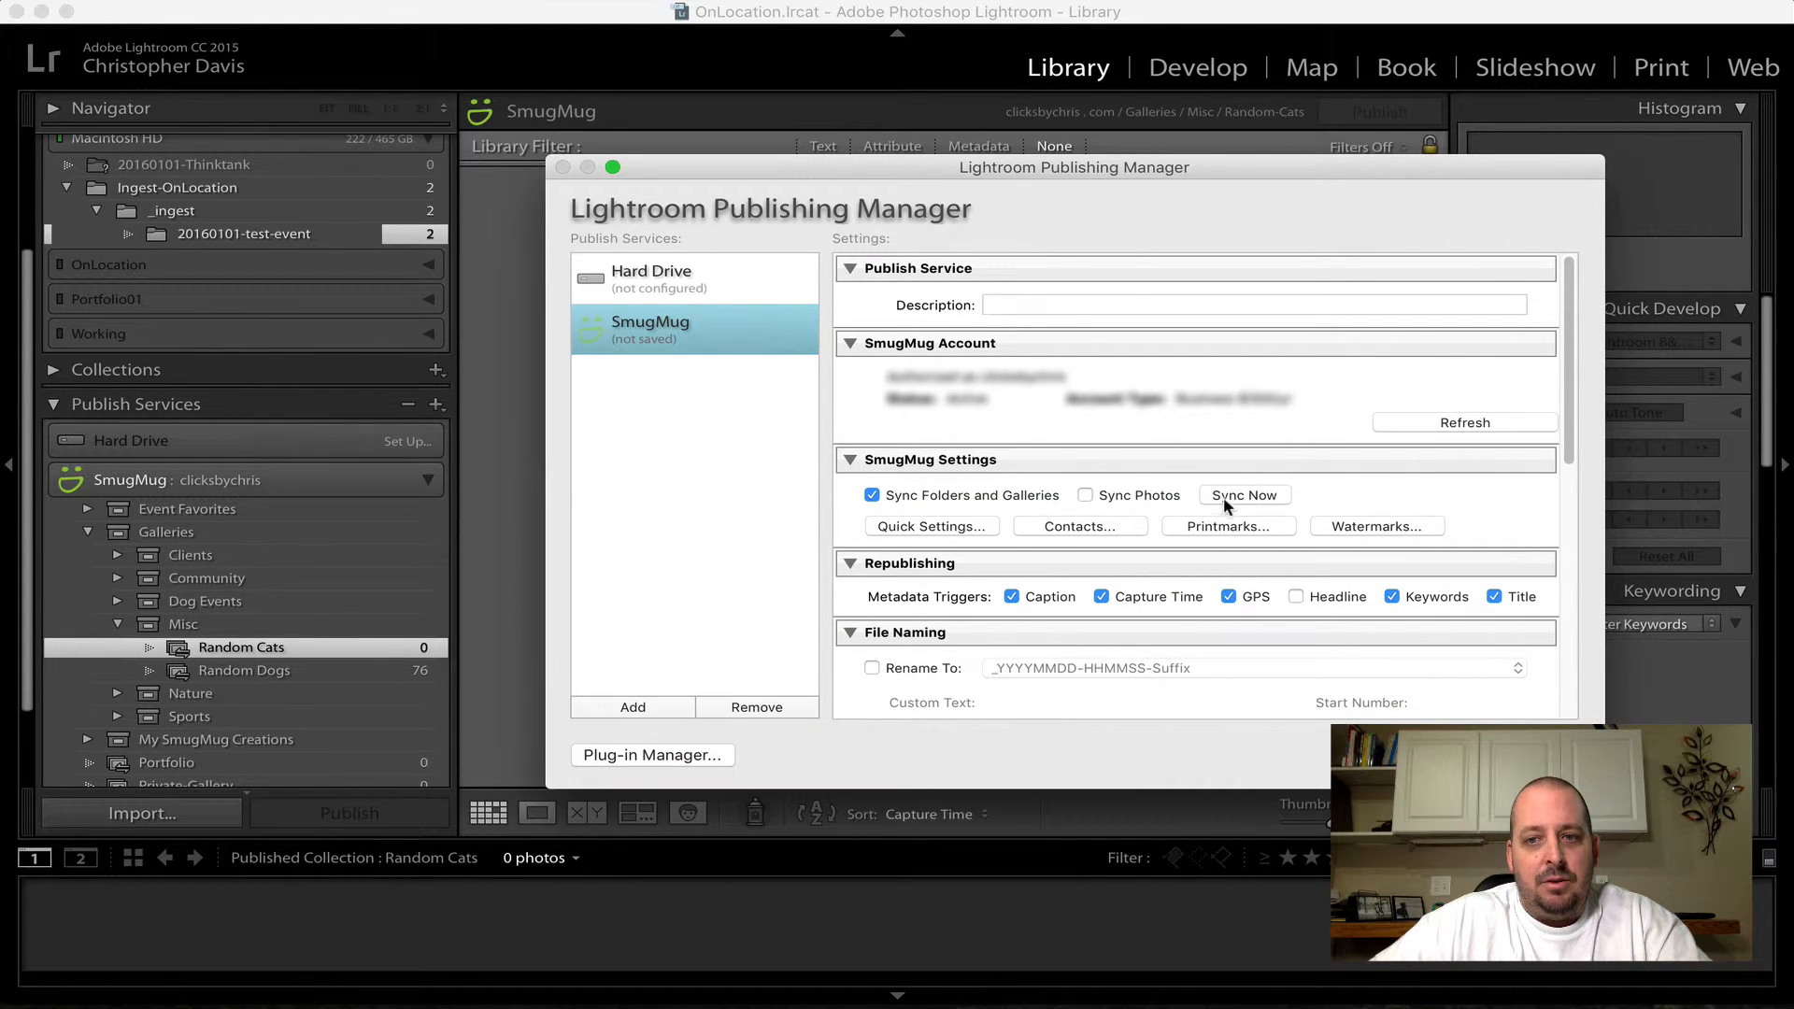
{"action": "left_click", "coordinate": [1230, 497]}
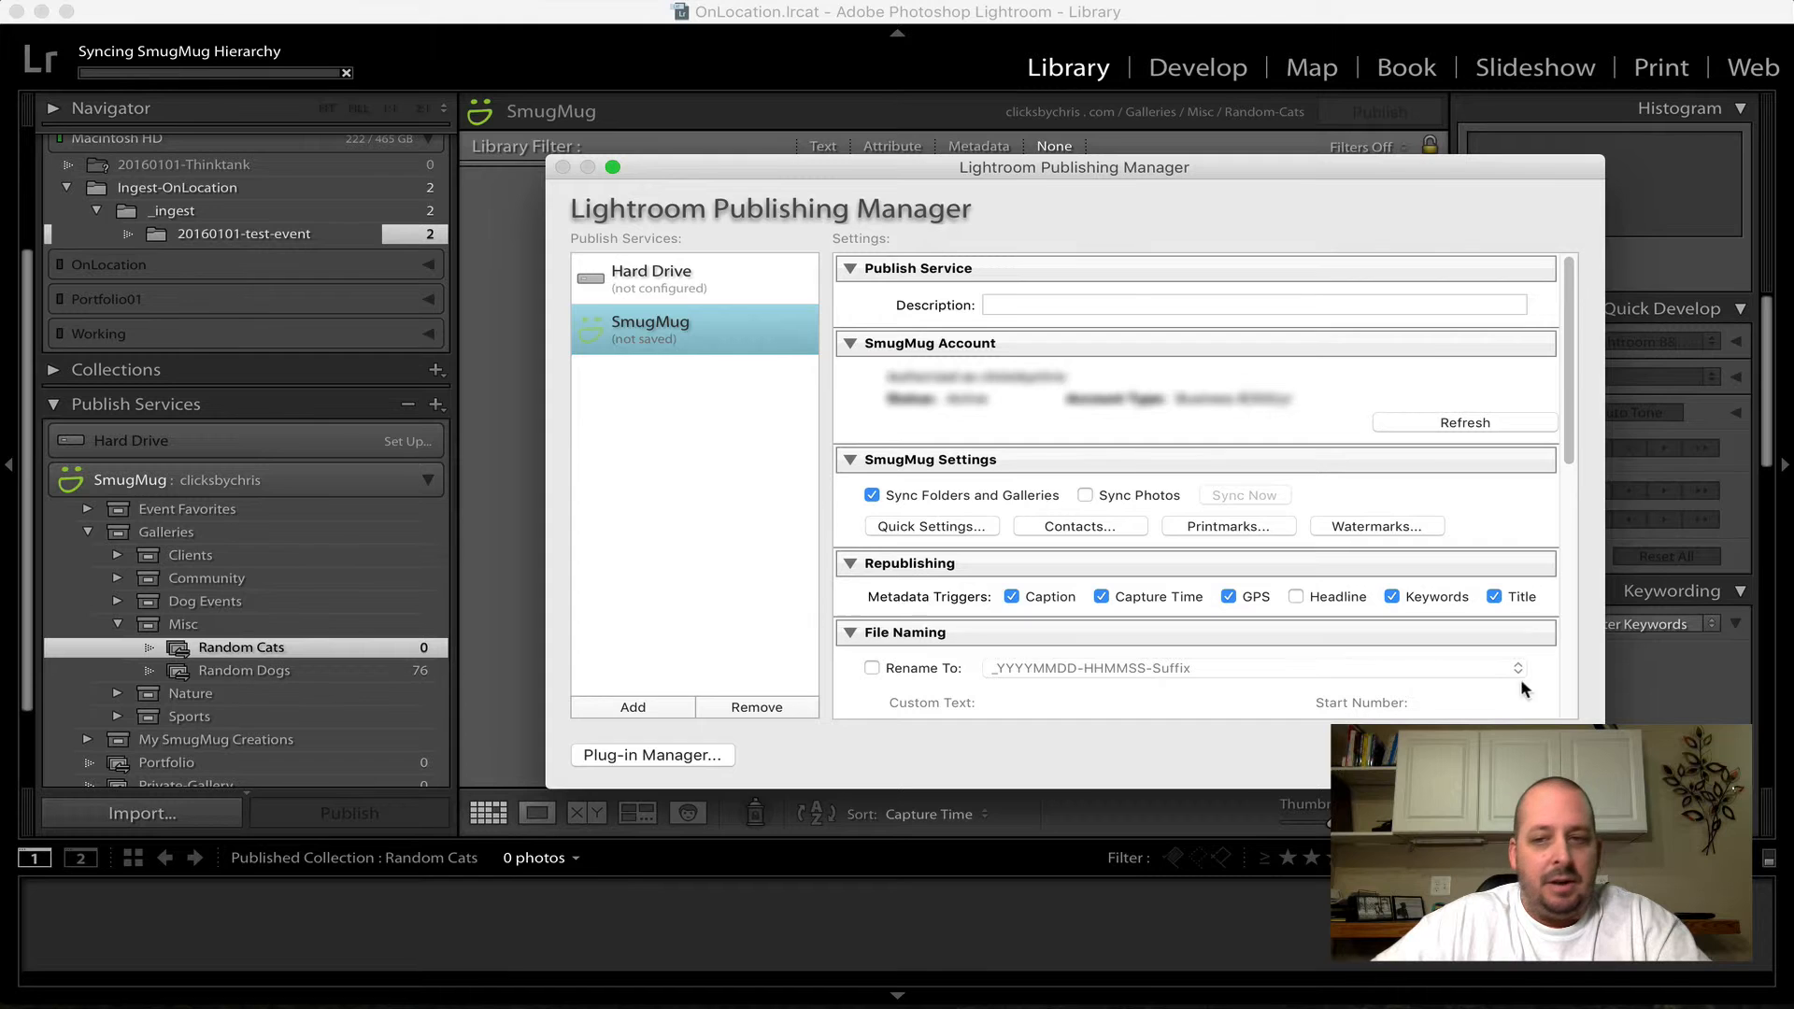
{"action": "left_click", "coordinate": [1542, 756]}
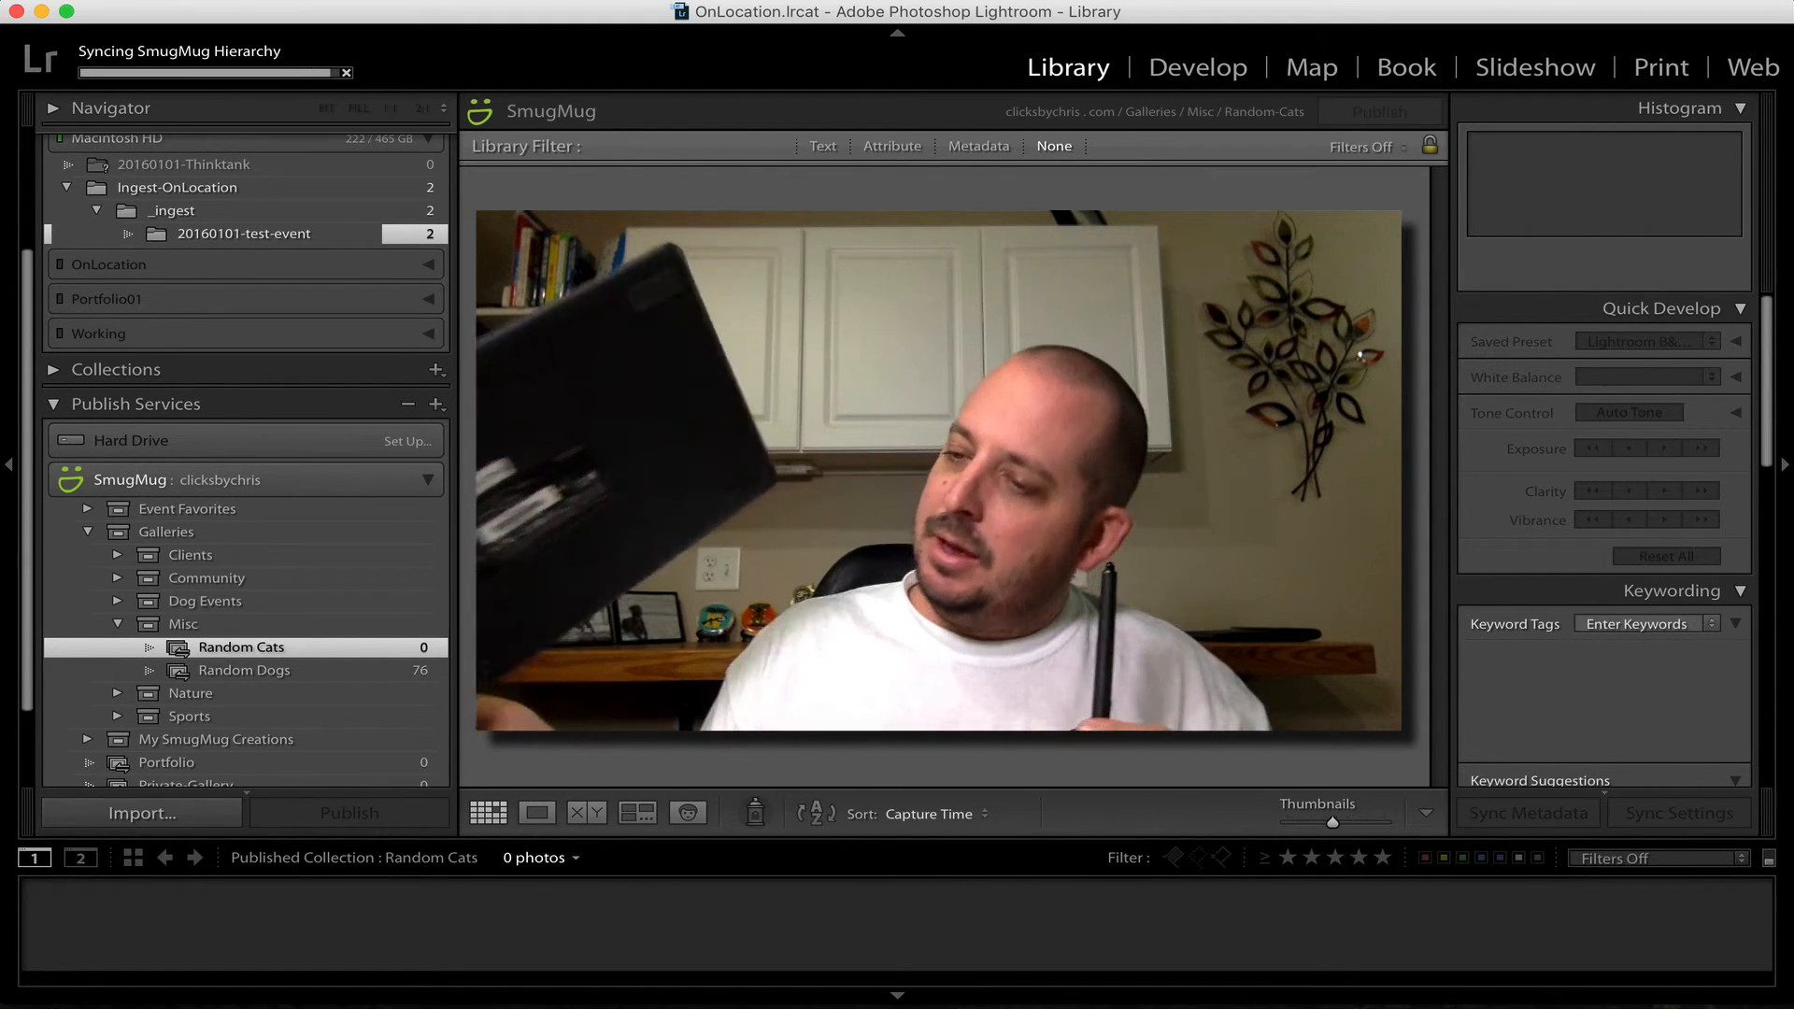
{"action": "scroll", "coordinate": [246, 458], "scroll_direction": "up", "scroll_amount": 2}
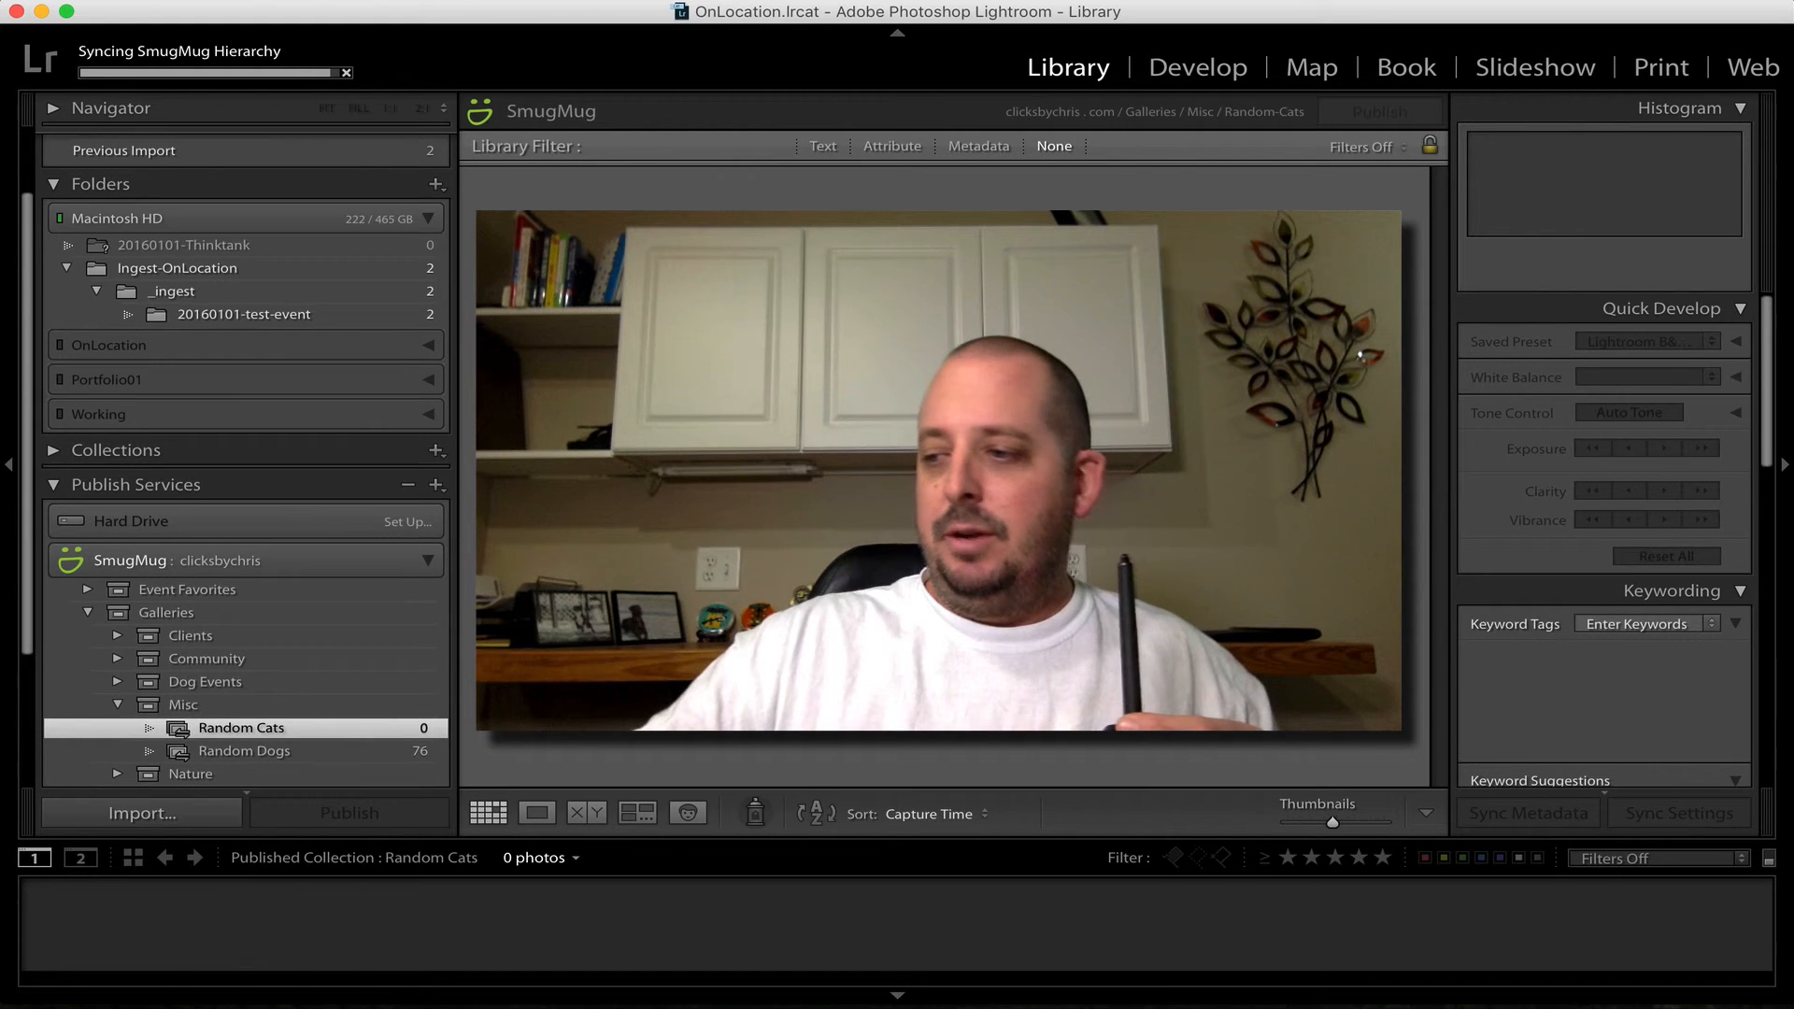